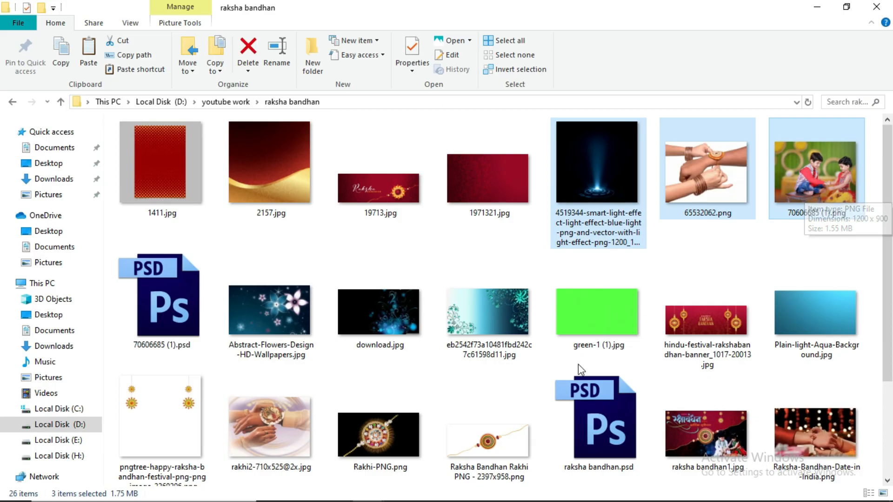
Open the night-sky, green, aqua, water, blue light-effect and 70606685 (1).png images from the raksha bandhan folder in Photoshop.
left_click(593, 328, "ctrl")
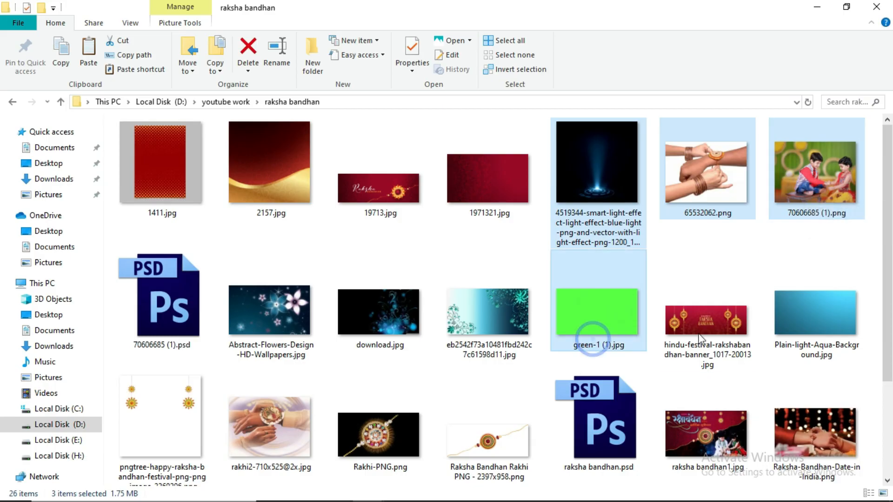
left_click(793, 316, "ctrl")
scroll(794, 314, "down", 2)
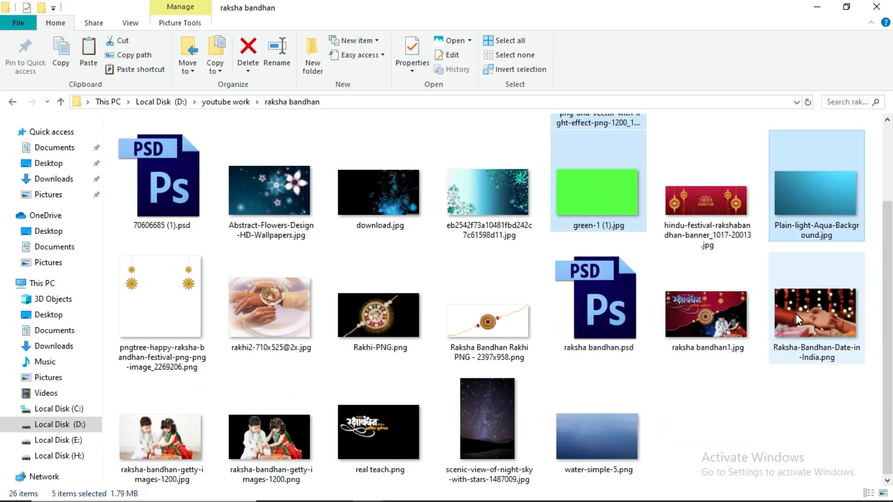
left_click(509, 416, "ctrl")
left_click(593, 397, "ctrl")
left_click_drag(598, 425, 404, 268)
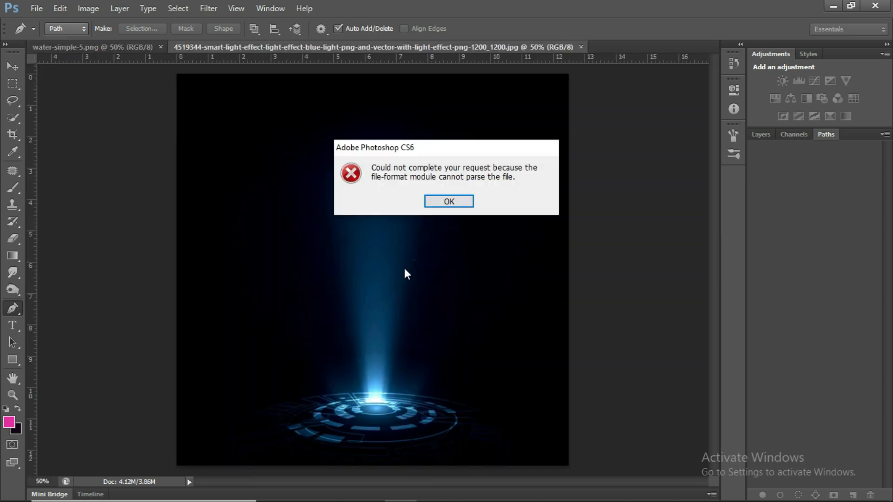
left_click(450, 200)
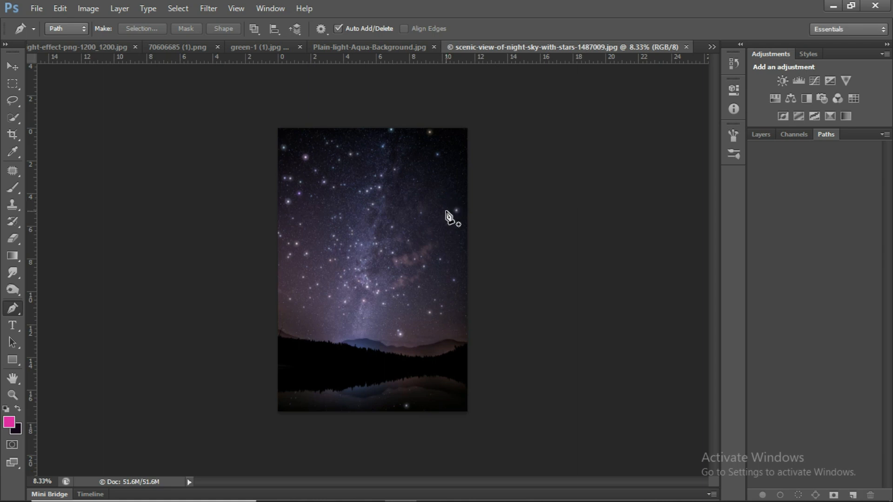
Select the upper starry part of the night-sky image across its full width and copy it.
left_click(427, 203)
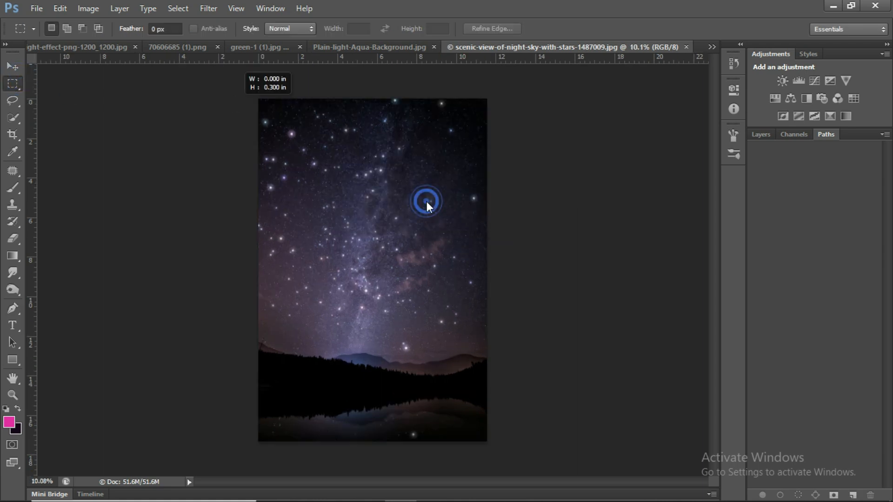
left_click_drag(241, 92, 511, 335)
key("ctrl+c")
key("ctrl+Tab")
Create a new white RGB document 1200 pixels wide at 300 pixels/inch, slightly wider than it is tall.
key("ctrl+n")
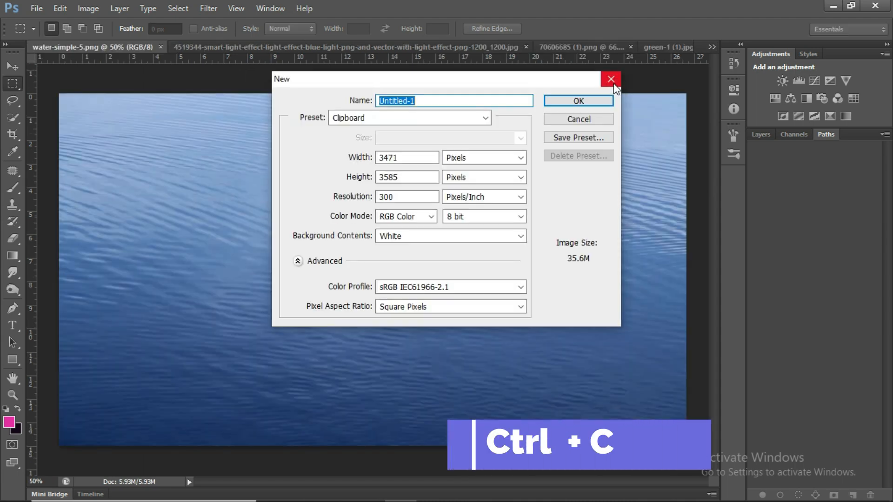
left_click(474, 114)
left_click(430, 136)
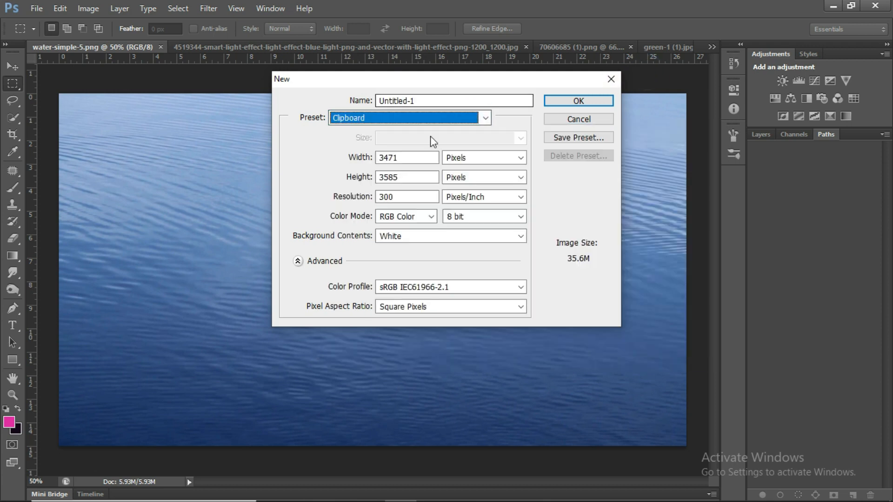
double_click(408, 157)
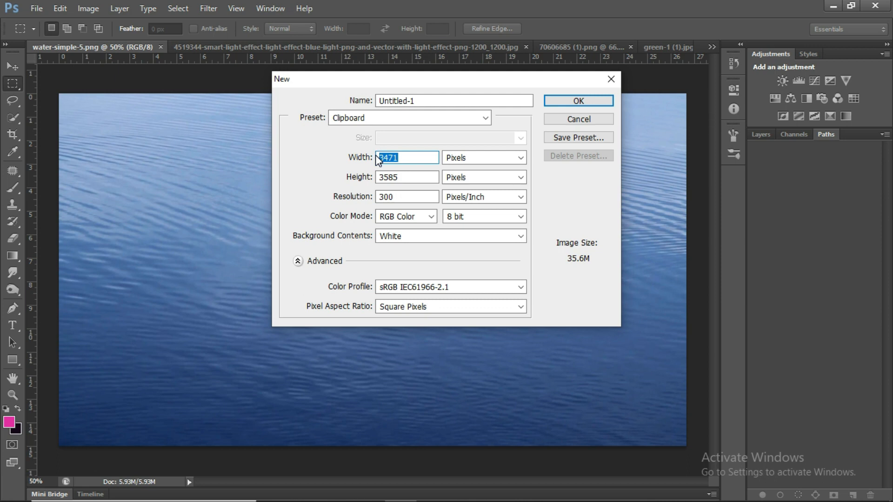
type("1200")
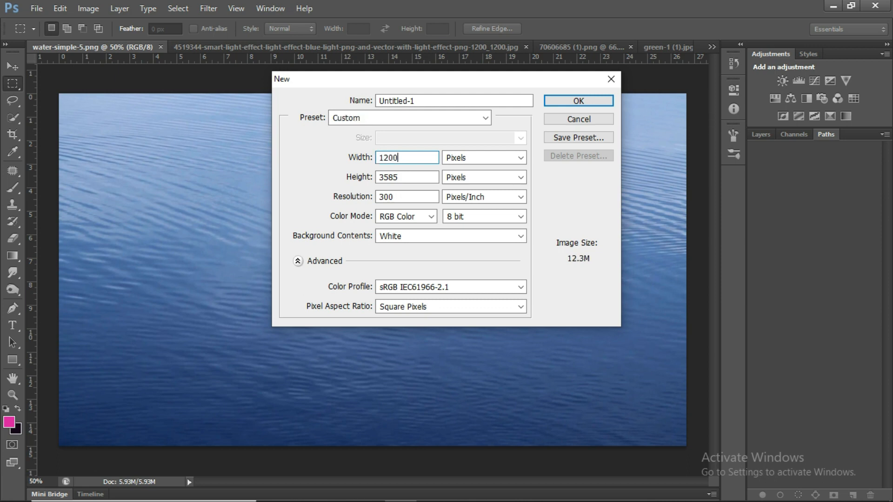
double_click(405, 177)
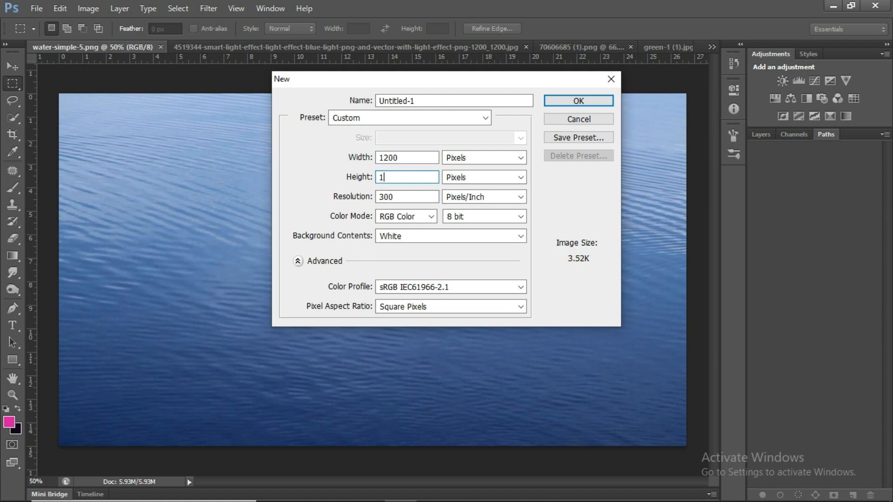
left_click(577, 101)
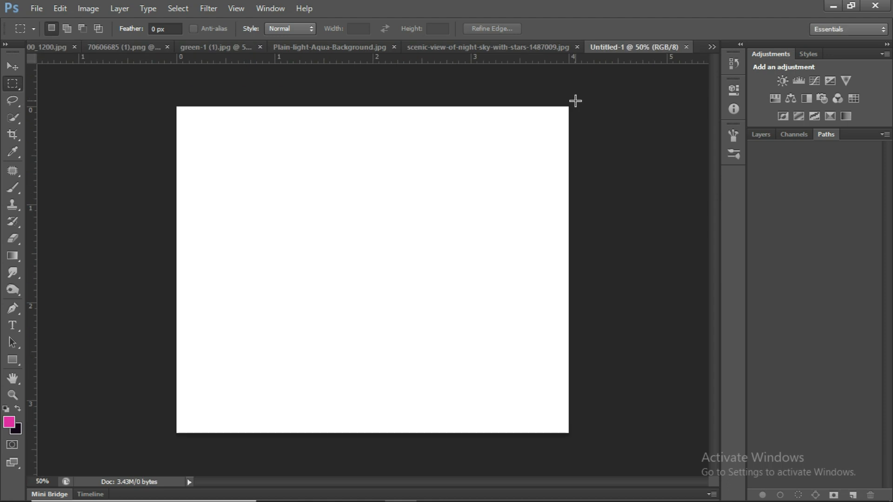
Crop the blank canvas symmetrically at its sides to a portrait format about 2.8 inches wide.
key("c")
left_click_drag(569, 270, 508, 272)
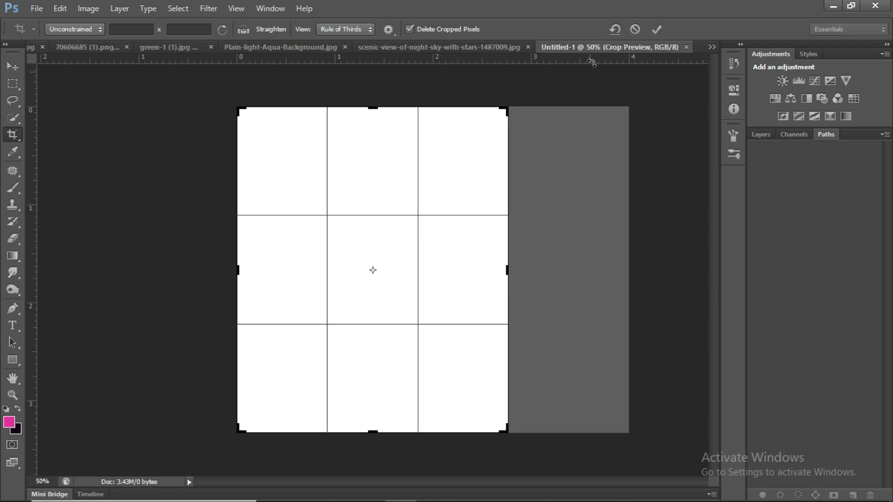
left_click(656, 30)
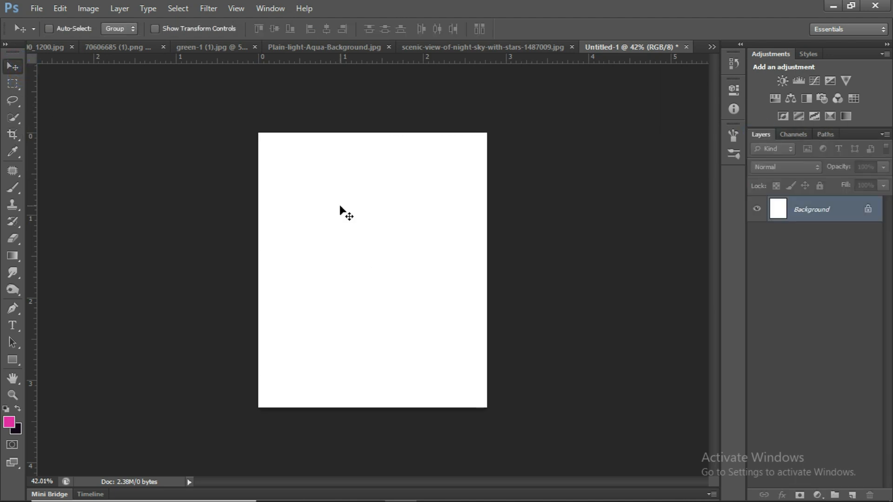
Paste the copied night sky into the new document and scale it down to about 28% to fit the canvas.
key("ctrl+v")
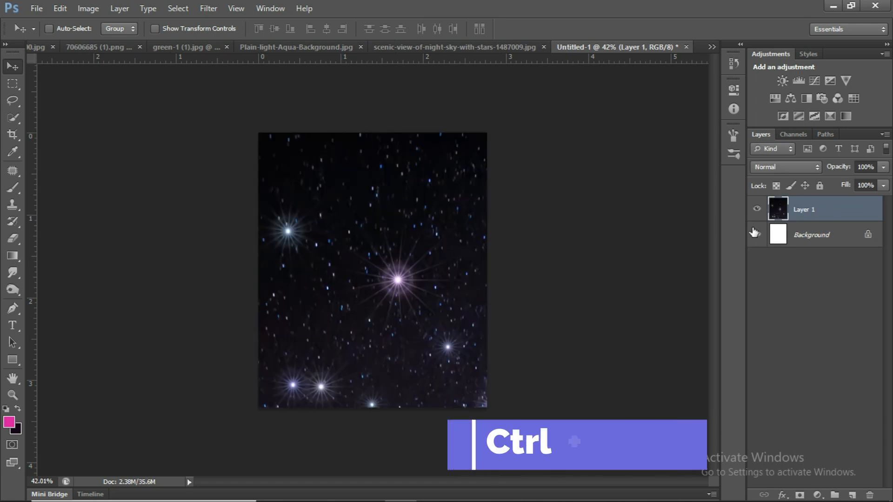
key("ctrl+t")
scroll(460, 225, "down", 10)
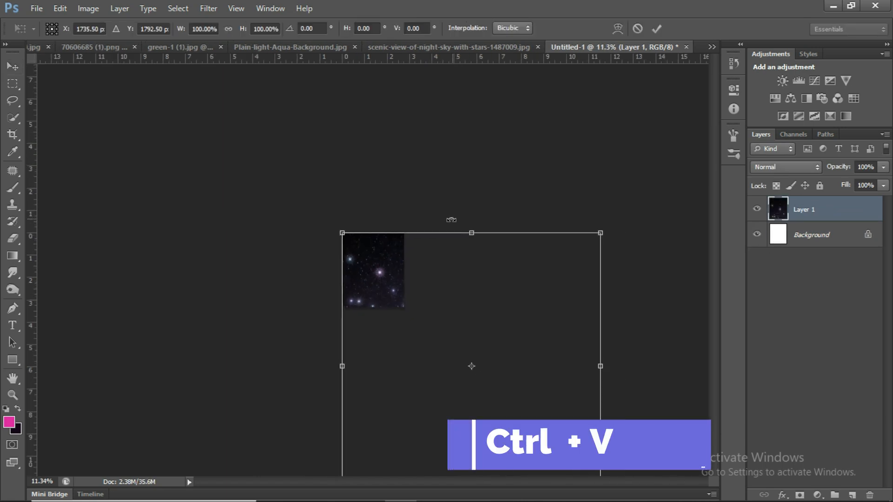
scroll(511, 372, "up", 3)
scroll(535, 395, "down", 2)
scroll(558, 428, "up", 2)
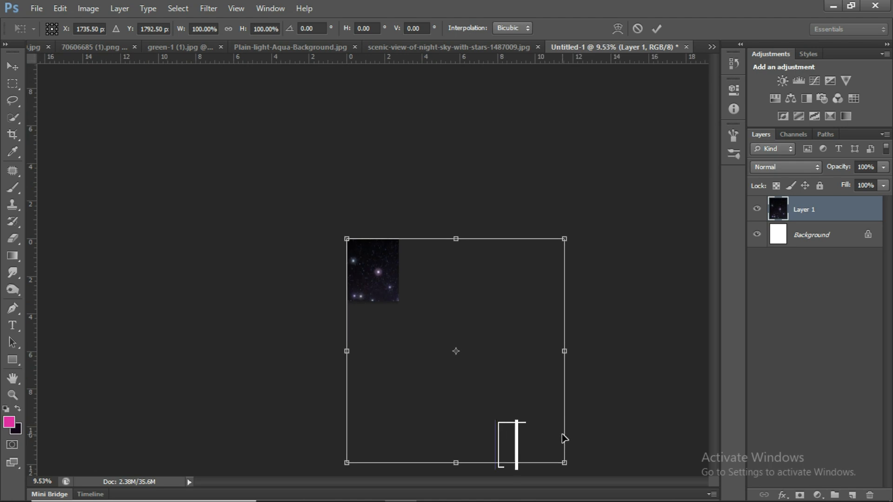
left_click(639, 29)
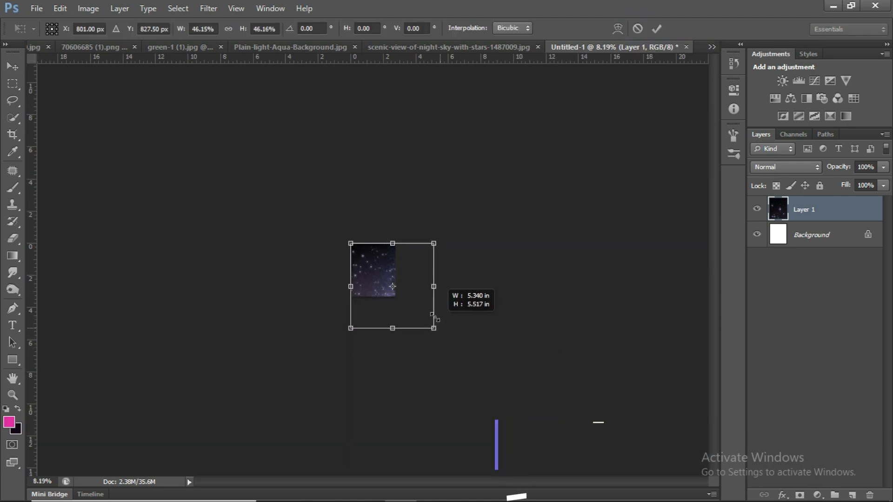
left_click_drag(436, 319, 410, 286)
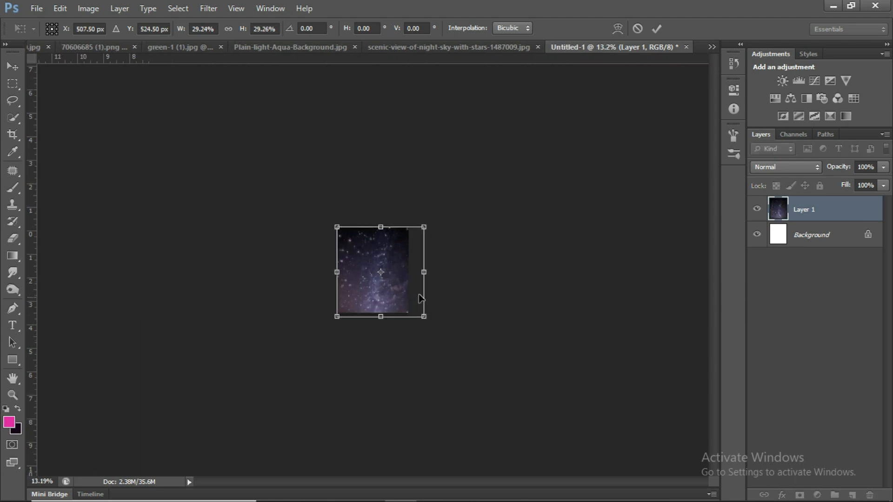
scroll(419, 296, "up", 7)
mouse_move(420, 289)
left_mouse_down()
mouse_move(412, 281)
mouse_move(413, 290)
left_mouse_up()
scroll(409, 302, "up", 1)
scroll(395, 288, "up", 1)
mouse_move(497, 394)
left_mouse_down()
mouse_move(476, 379)
mouse_move(487, 384)
left_mouse_up()
Rotate the night-sky layer to about 76° and enlarge it to about 35% by 32% so it covers the canvas.
left_click_drag(530, 276, 429, 369)
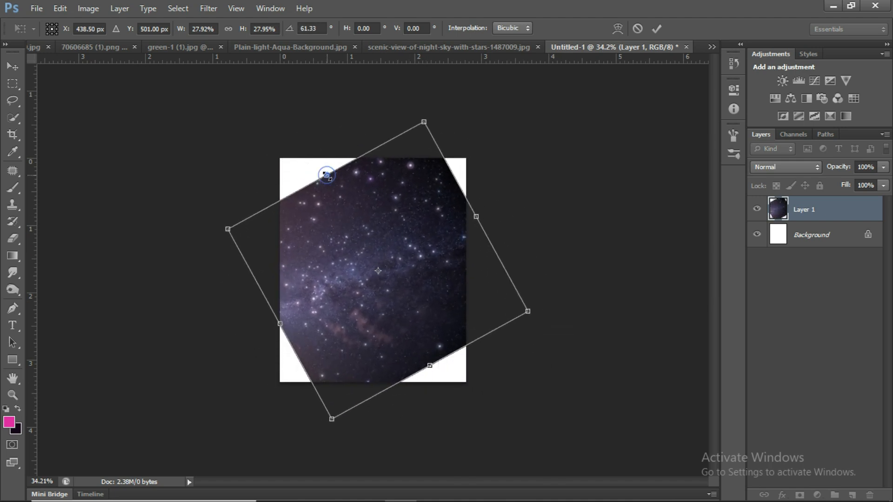
left_click_drag(328, 175, 321, 155)
key("Return")
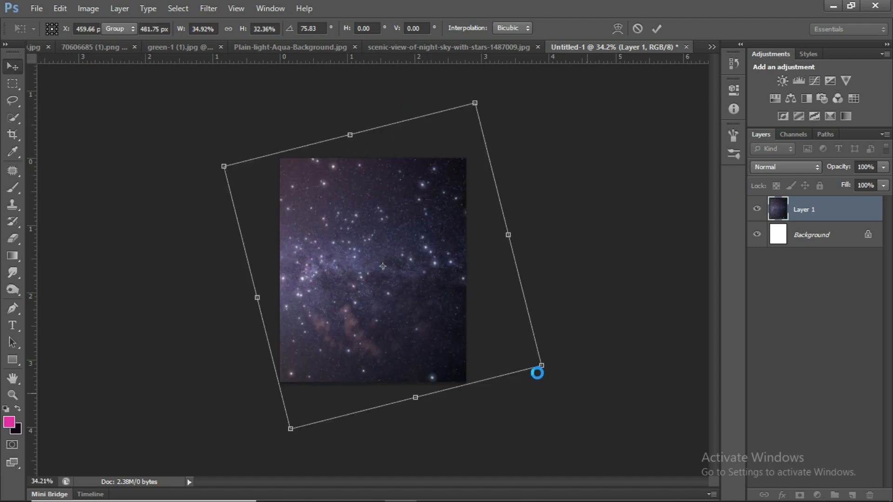
scroll(526, 393, "up", 3)
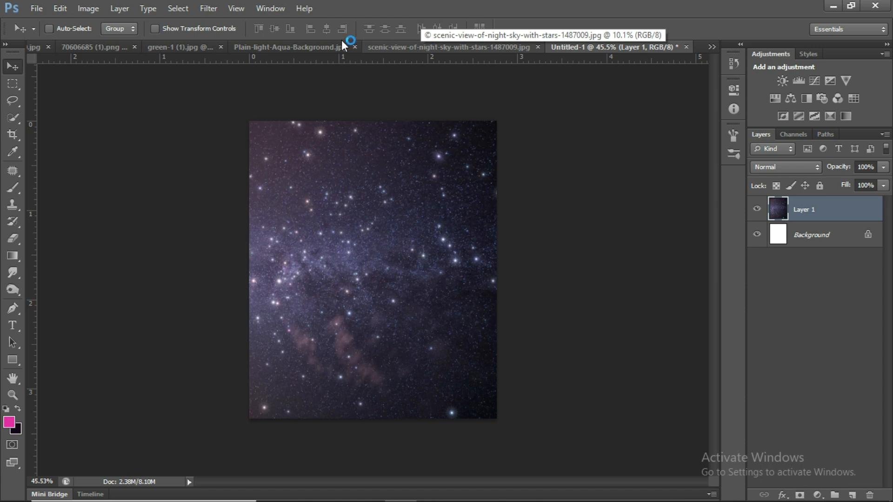
Copy the left part of green-1 (1).jpg, close that image and paste the green area above the night sky.
left_click(203, 47)
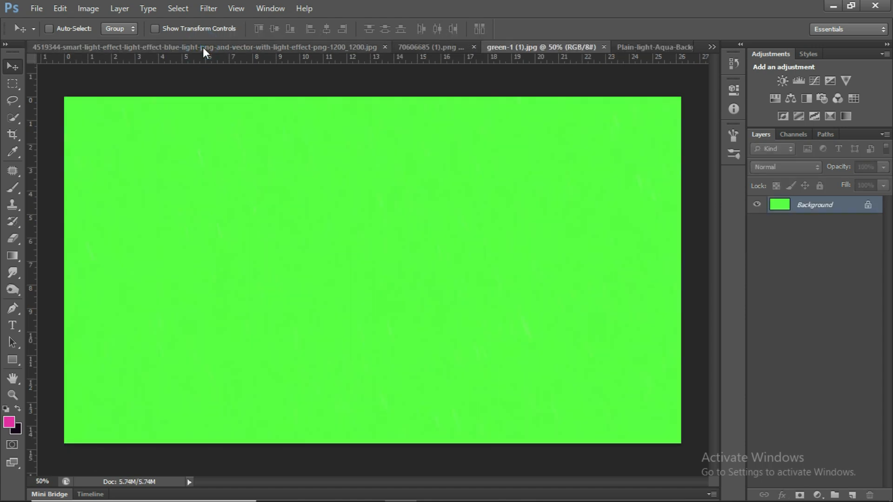
left_click(435, 46)
left_click(265, 47)
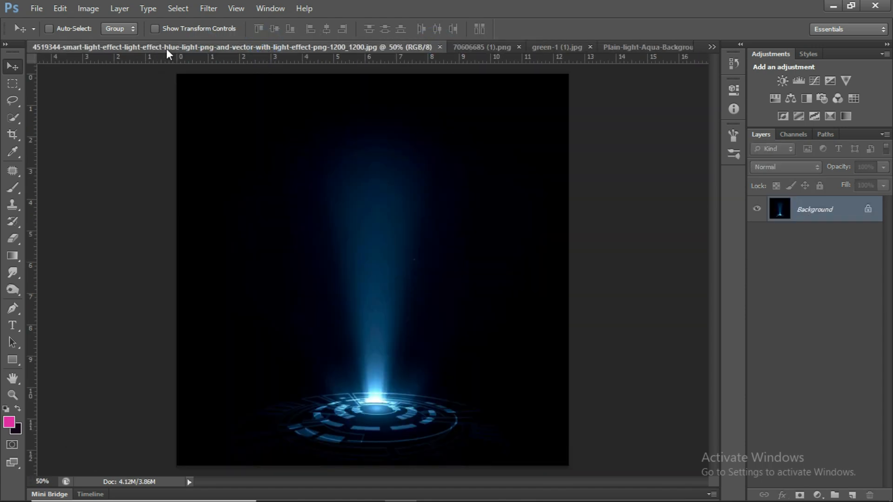
left_click(712, 47)
left_click(453, 95)
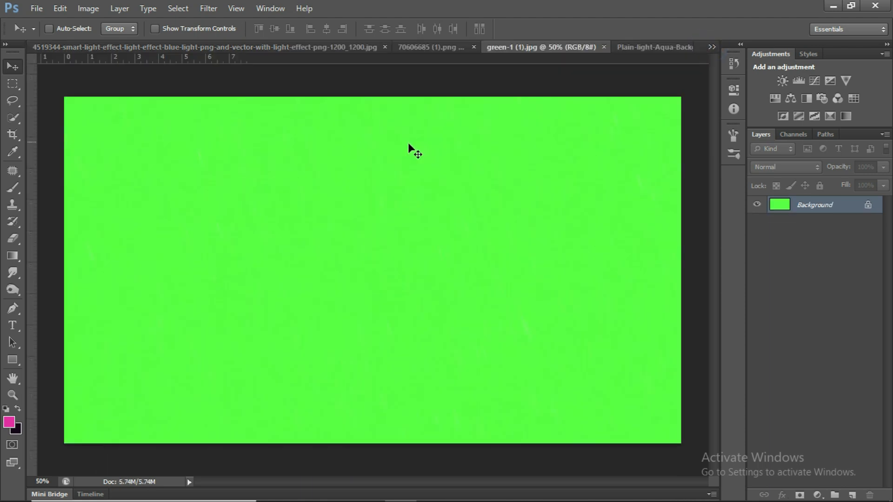
key("m")
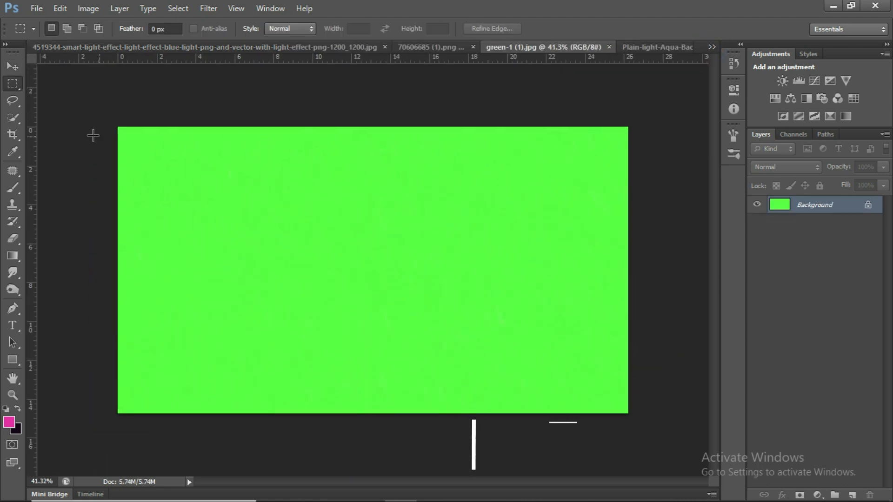
left_click_drag(99, 104, 416, 414)
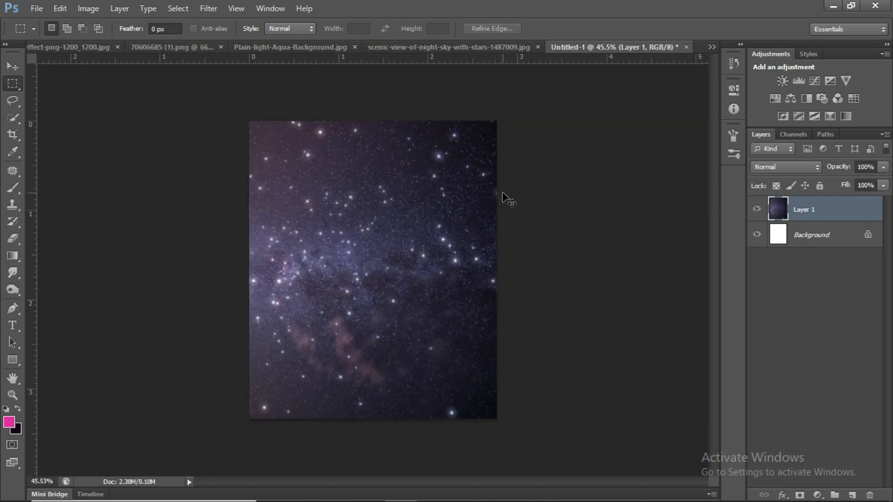
key("ctrl+v")
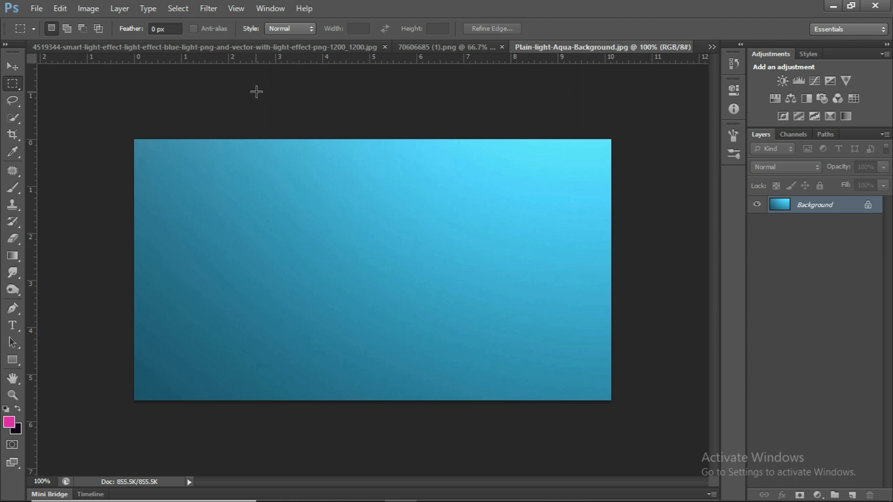
Copy the right part of Plain-light-Aqua-Background.jpg, close that image and paste the gradient above the green layer.
left_click_drag(298, 87, 636, 410)
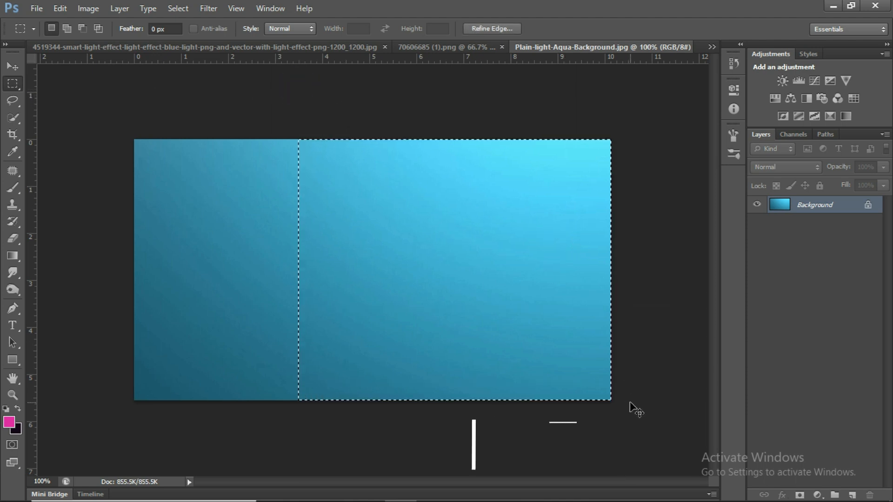
key("ctrl+w")
key("ctrl+v")
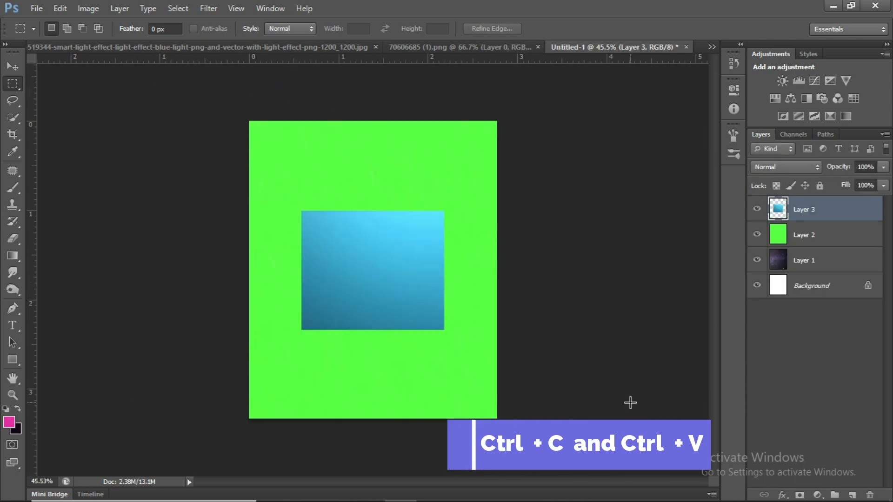
Scale the aqua gradient layer to about 210% and rotate it to about -90° to fit the canvas.
scroll(630, 403, "up", 3)
key("ctrl+t")
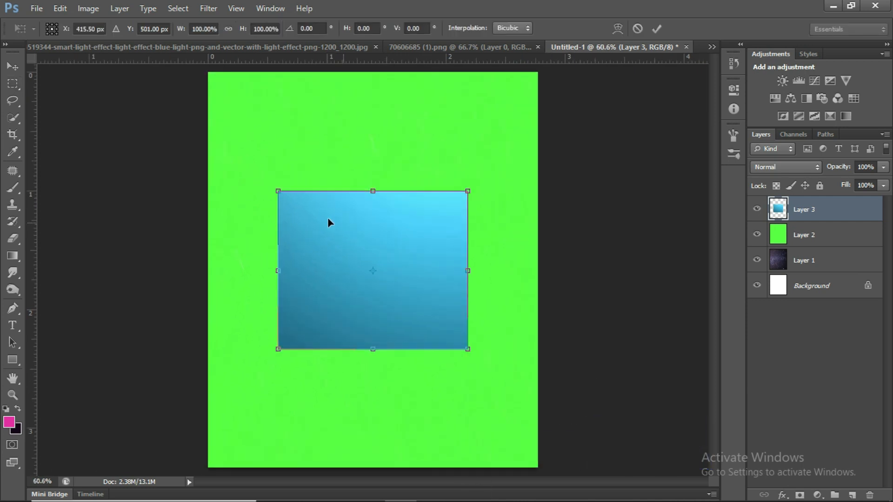
left_click_drag(286, 199, 238, 130)
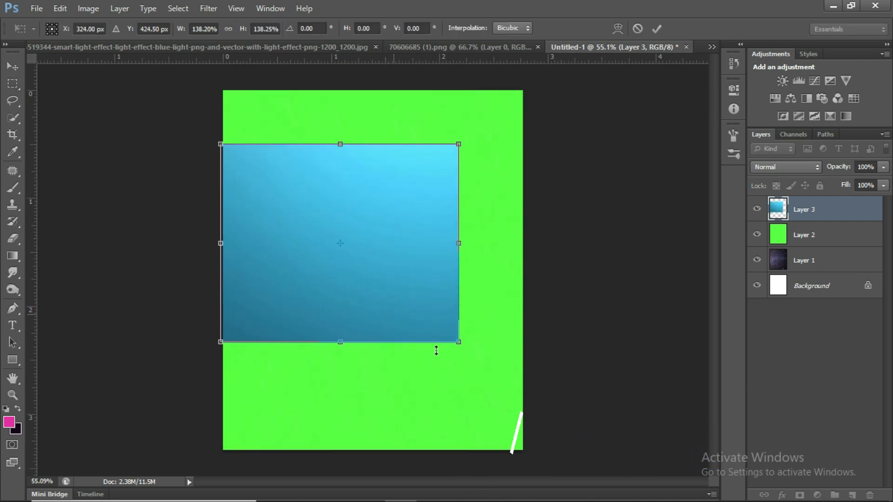
left_click_drag(459, 339, 553, 421)
left_click_drag(604, 305, 405, 92)
left_click_drag(248, 117, 222, 87)
left_click_drag(459, 331, 461, 336)
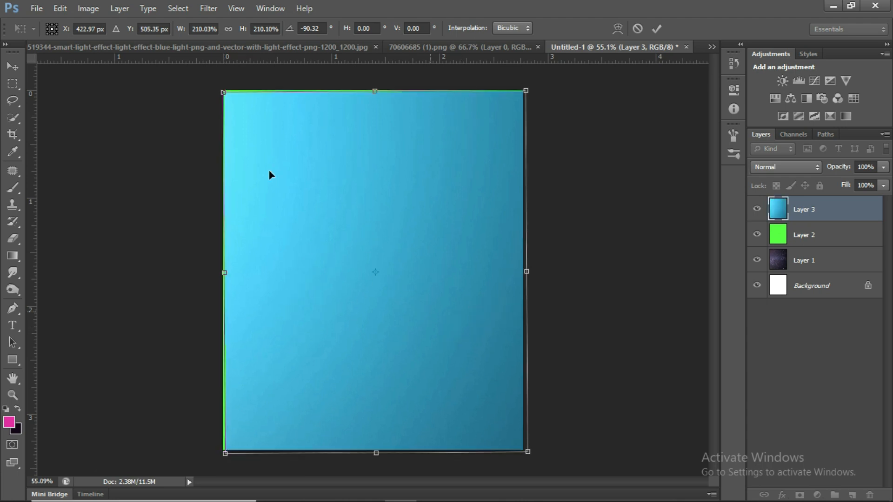
Tilt the aqua gradient layer to about -70° and enlarge it until it covers the whole canvas.
left_click_drag(223, 95, 216, 84)
left_click_drag(568, 255, 567, 313)
key("ctrl+0")
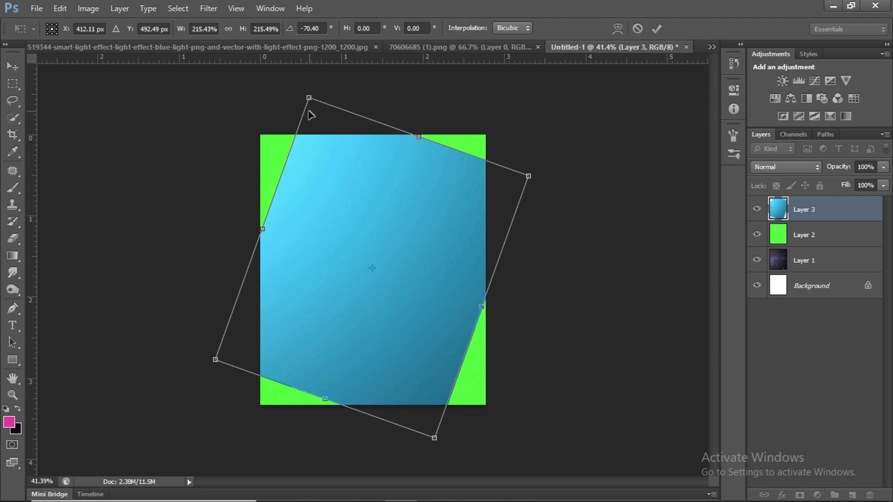
left_click_drag(309, 100, 283, 39)
left_click_drag(440, 435, 459, 487)
key("Return")
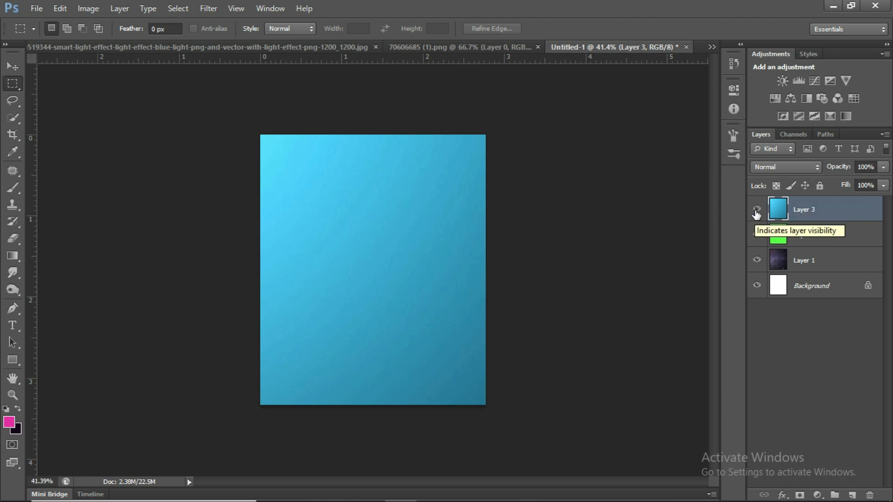
Hide the aqua gradient layer and set the green layer's blend mode to Soft Light.
left_click(758, 209)
left_click(800, 233)
left_click(798, 167)
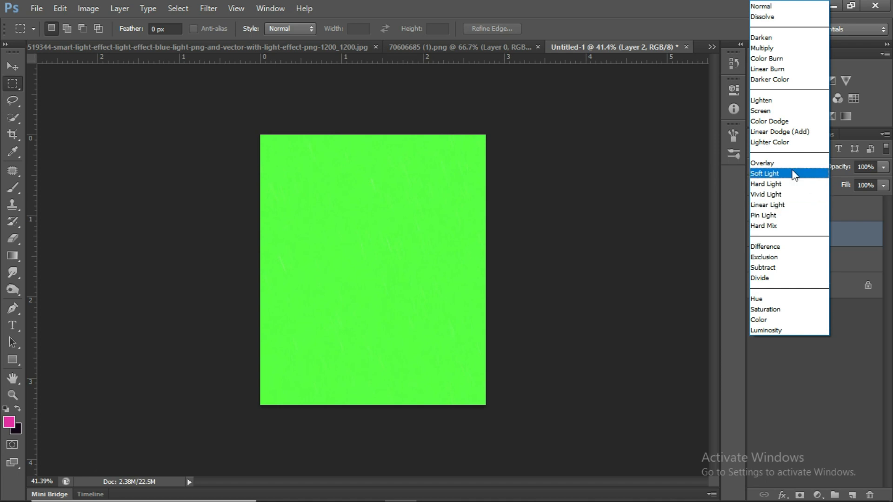
left_click(792, 174)
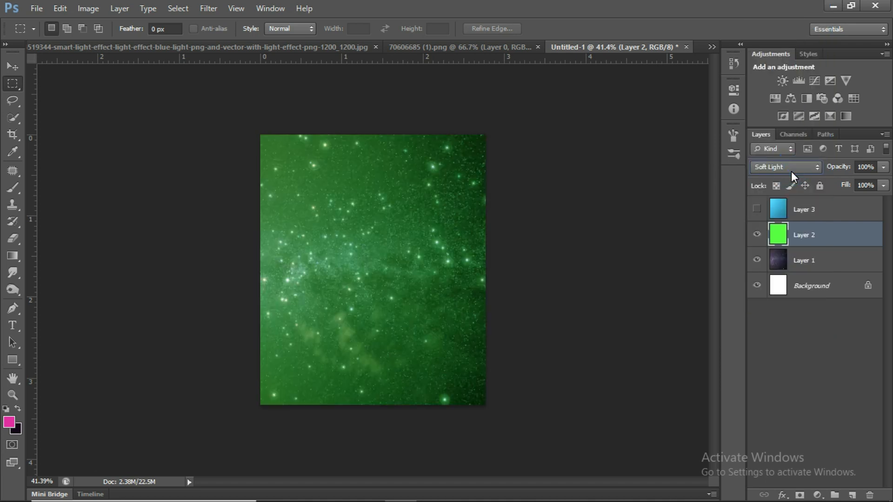
Try other blend modes on the green layer and set it to Subtract.
scroll(808, 166, "down", 2)
scroll(808, 161, "down", 3)
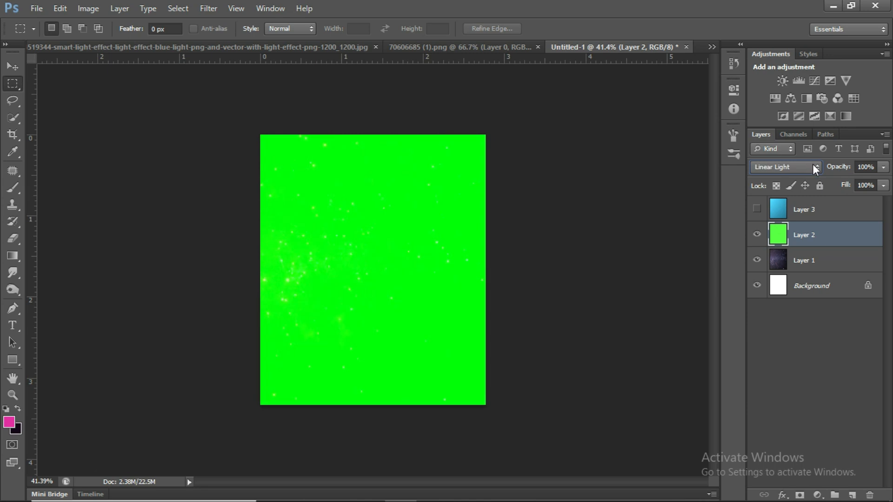
scroll(813, 166, "down", 3)
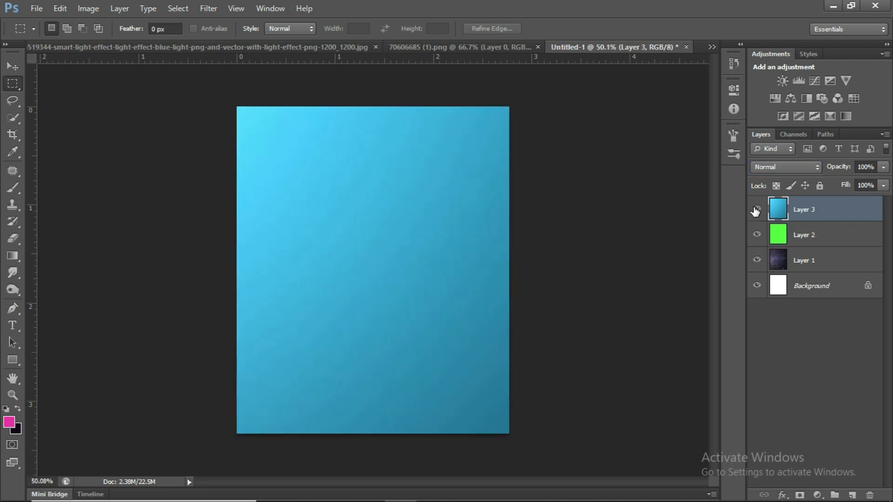
Show the aqua gradient layer again and set its blend mode to Divide.
left_click(755, 209)
left_click(755, 210)
left_click(755, 210)
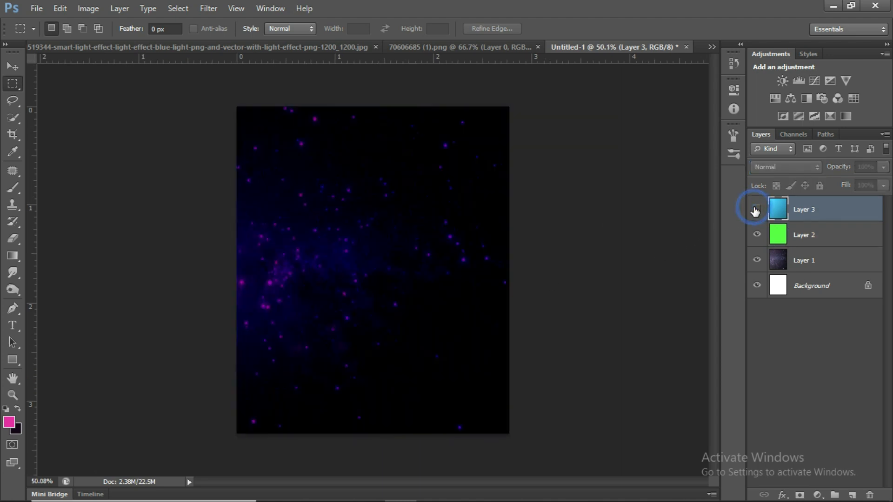
left_click(755, 210)
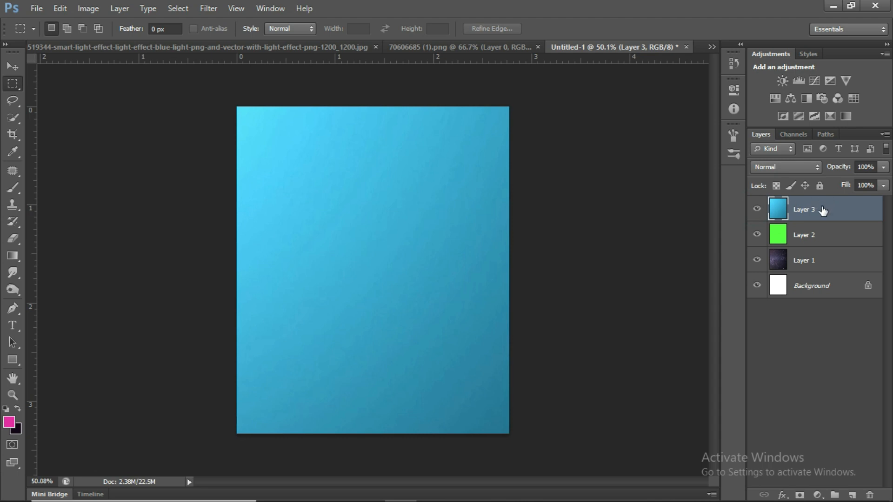
left_click(815, 167)
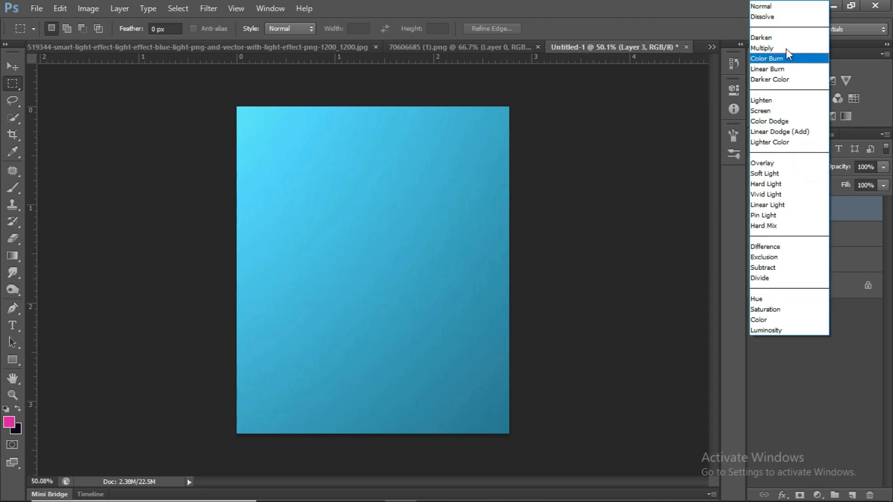
left_click(786, 34)
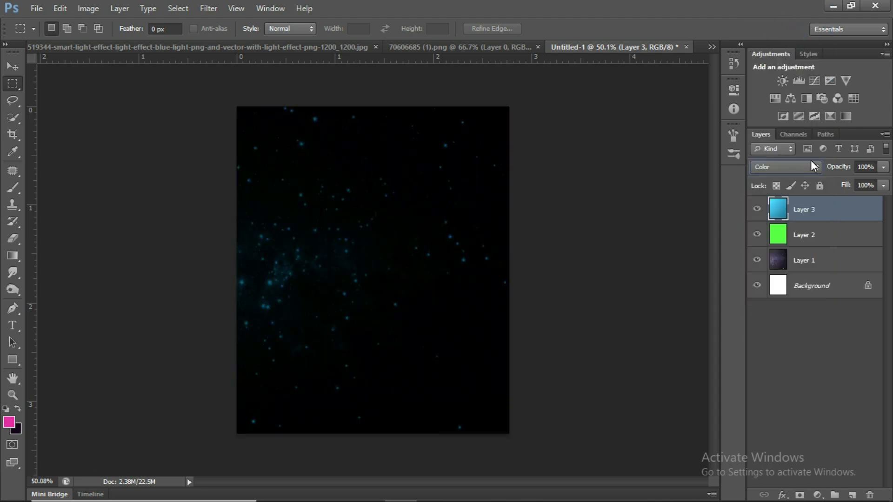
key("Up")
key("Up")
key("Up")
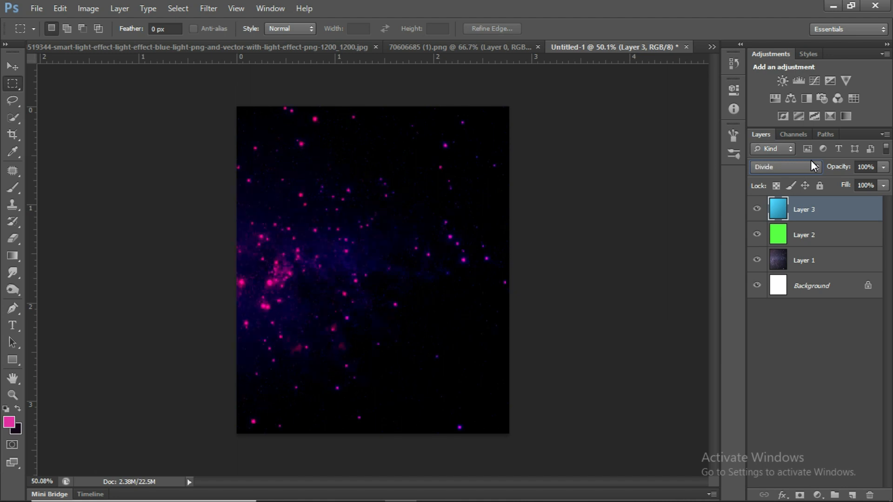
left_click(779, 381)
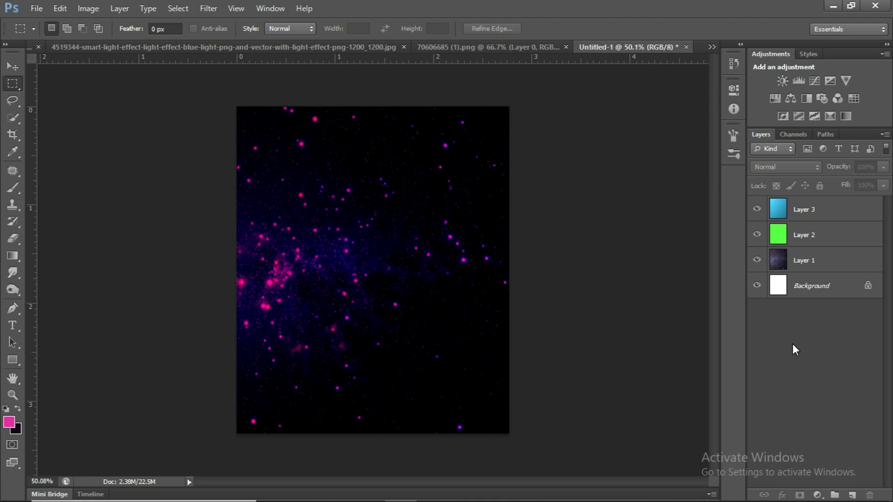
Open 70606685 (1).psd and load Path 1 around the two children as a selection.
left_click(522, 177)
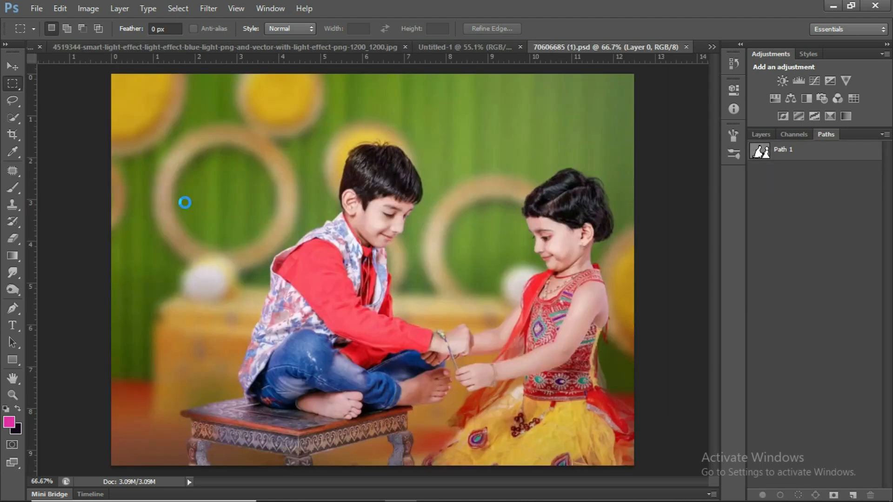
left_click(761, 156)
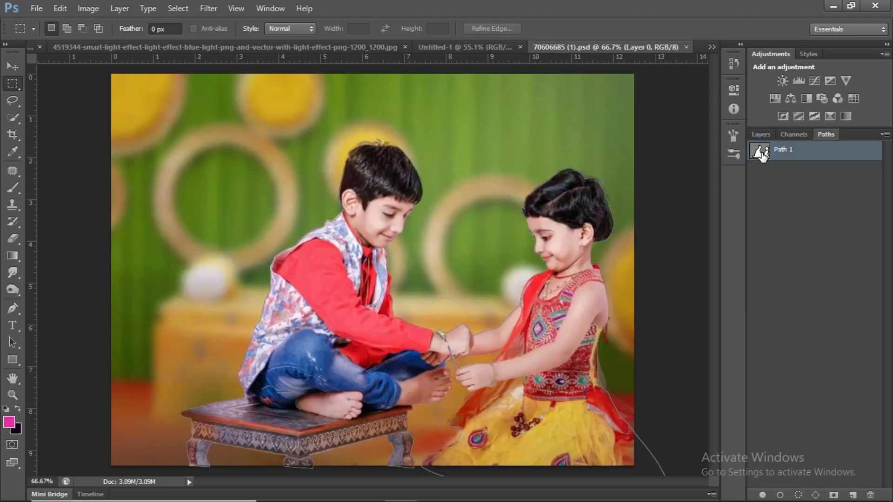
key("ctrl+Return")
scroll(638, 185, "down", 1)
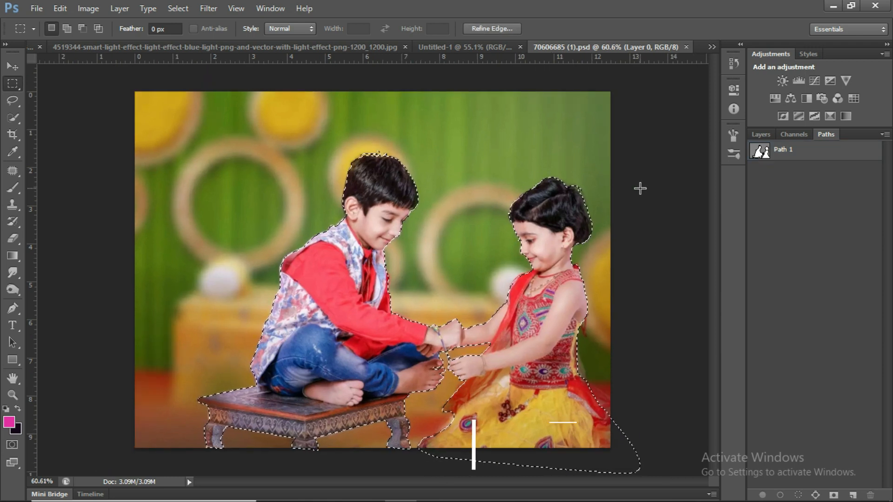
Copy the selected children, close their file and paste them as the top layer of Untitled-1.
left_click(86, 9)
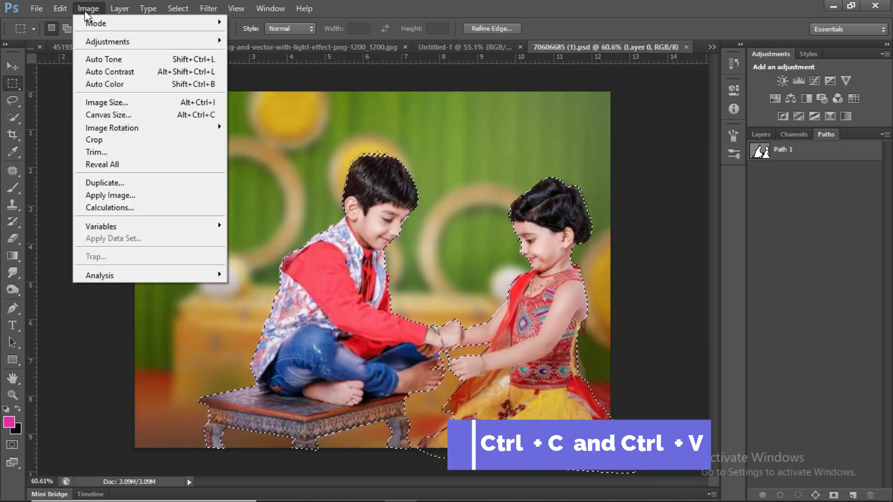
mouse_move(60, 9)
left_click(92, 93)
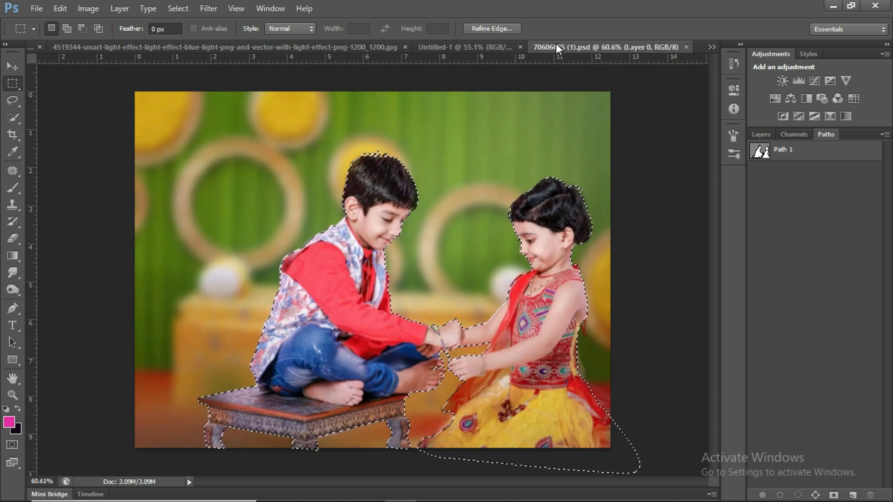
key("ctrl+w")
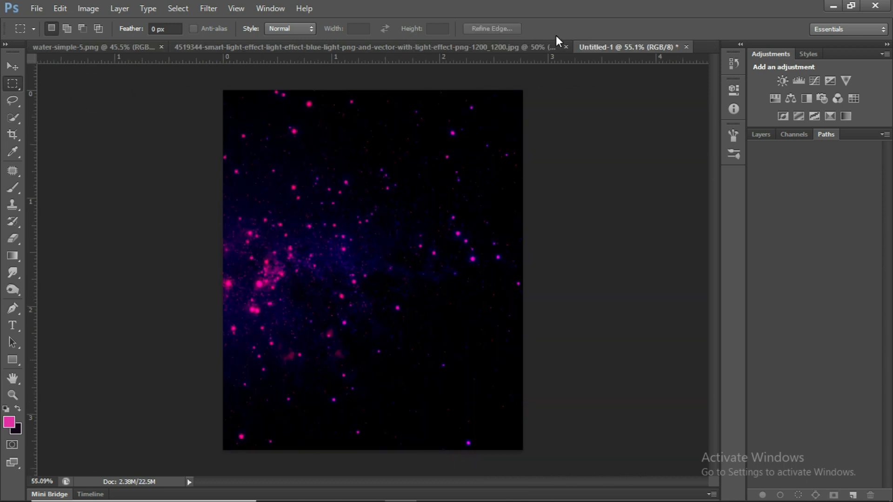
left_click(57, 10)
left_click(93, 122)
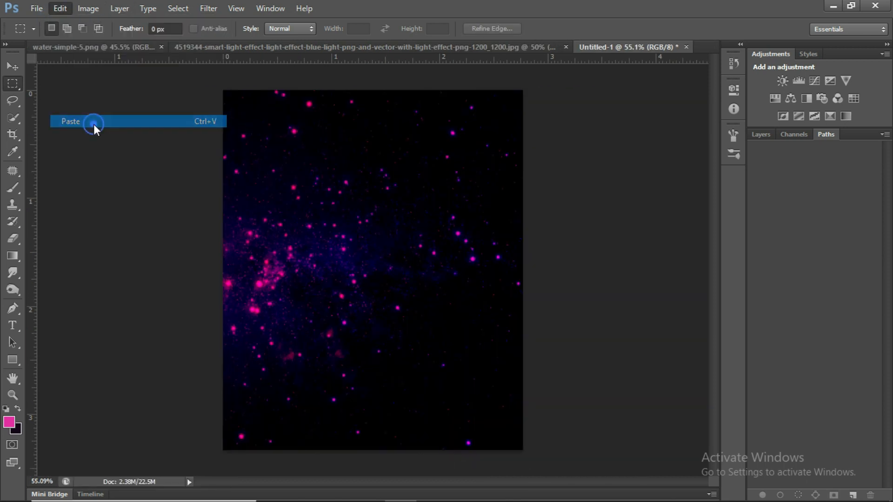
scroll(93, 119, "down", 2)
left_click(763, 135)
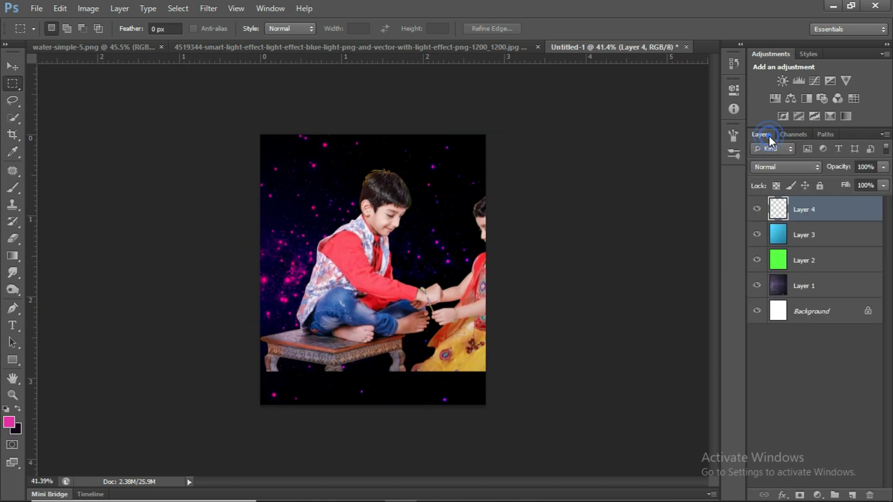
Scale the children layer down to fit the canvas width and place it along the canvas's lower edge.
left_click(628, 189)
key("ctrl+t")
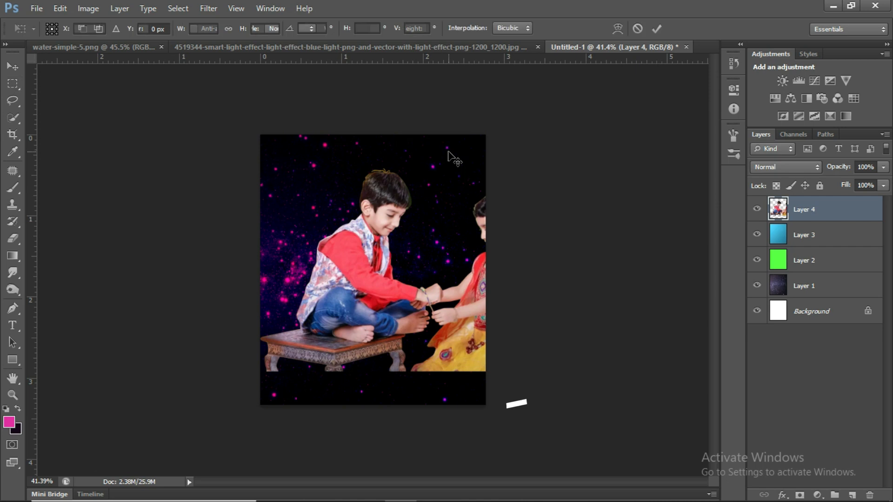
scroll(364, 209, "up", 1)
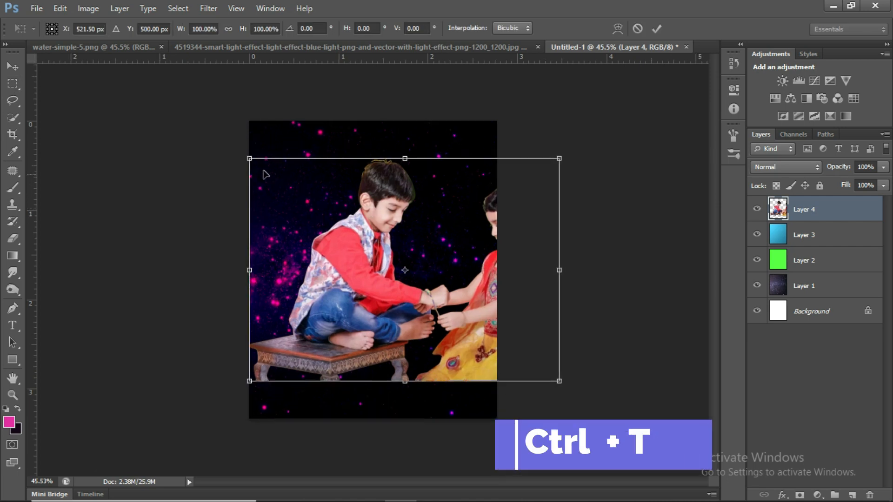
left_click_drag(251, 158, 273, 176)
left_click_drag(411, 256, 396, 272)
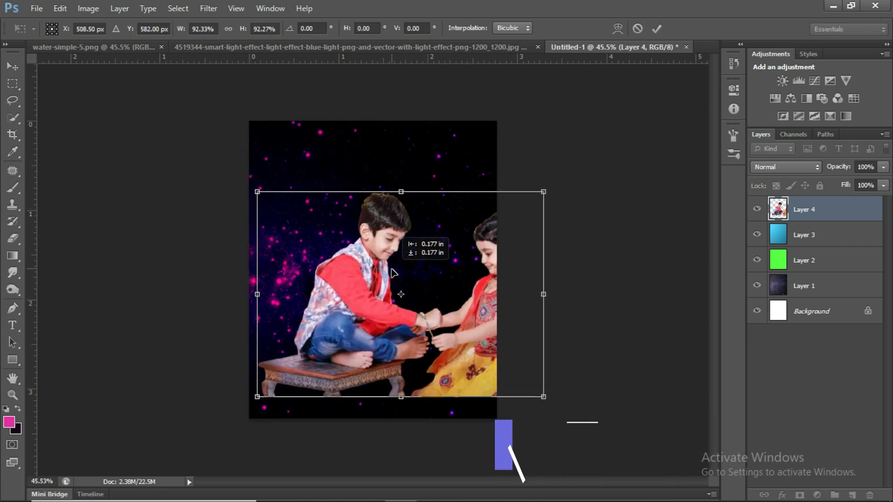
left_click_drag(545, 196, 486, 222)
scroll(372, 285, "up", 1)
left_click_drag(371, 286, 380, 310)
left_click_drag(494, 251, 510, 244)
key("Return")
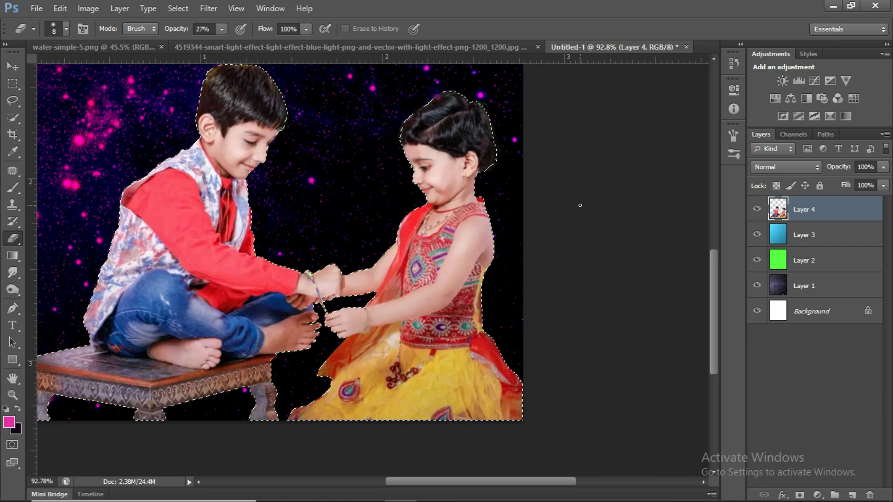
Feather the selection around the two children by 0.6 pixels.
key("shift+F6")
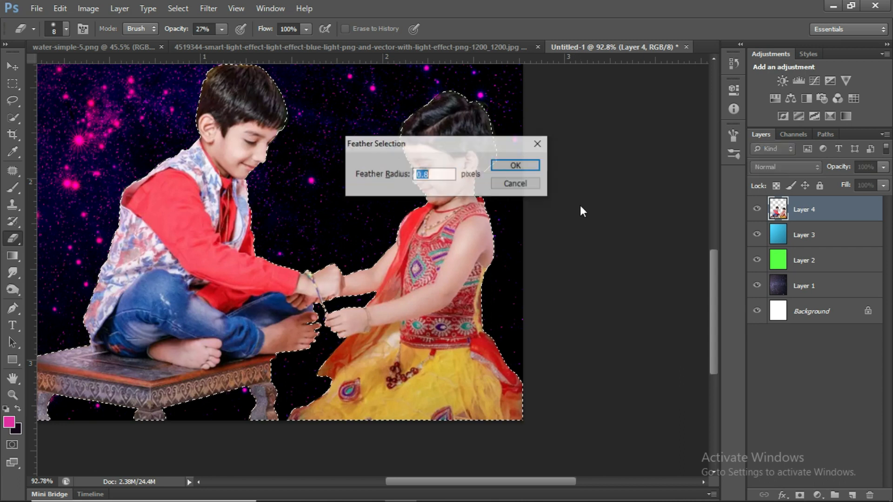
type("0")
key("Return")
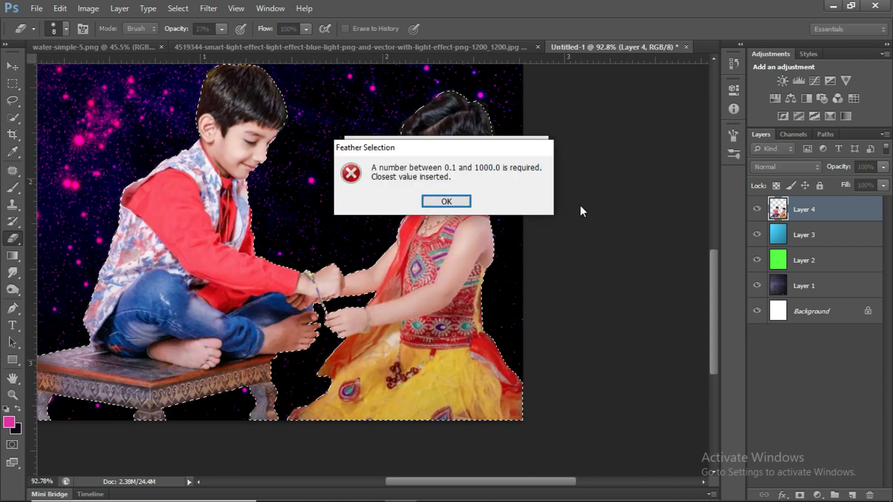
left_click(464, 202)
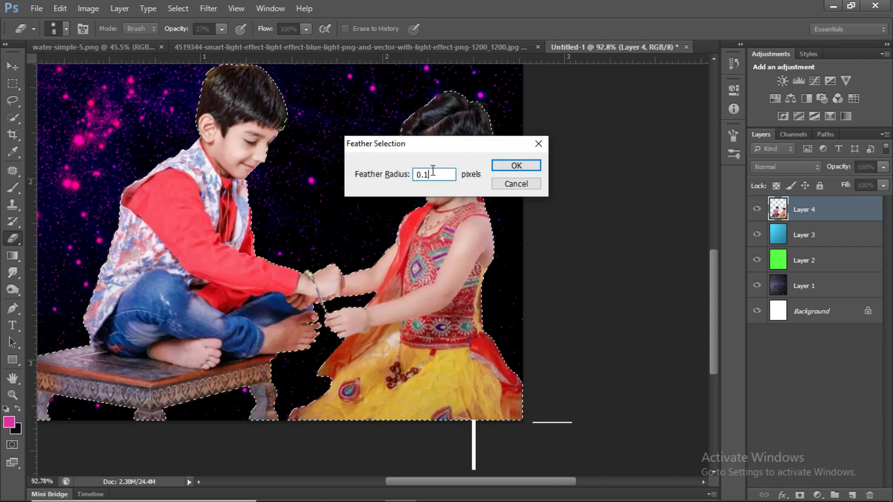
type("0.6")
left_click(504, 171)
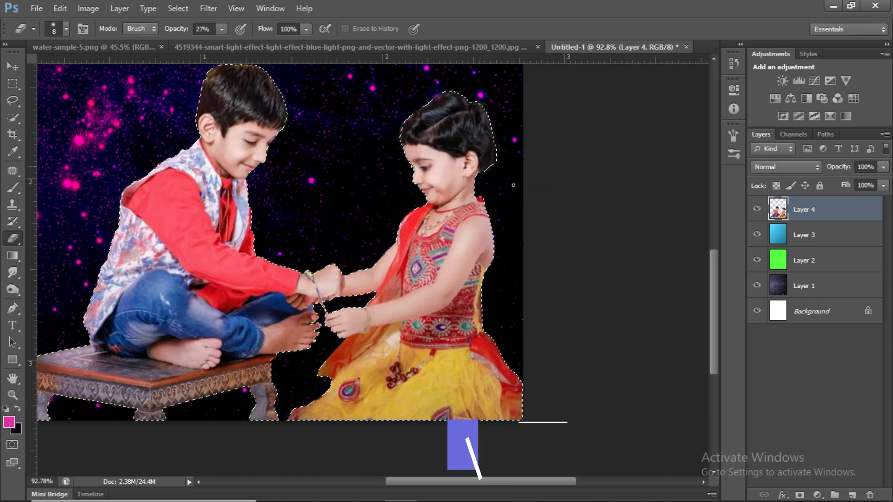
Copy the feathered children to a new layer and delete the original children layer, Layer 4.
key("ctrl+j")
left_click(785, 238)
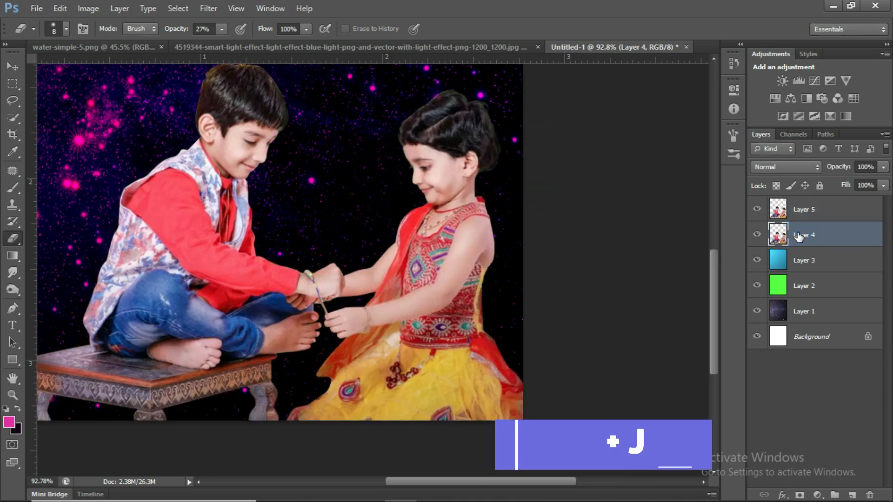
key("Delete")
left_click(757, 210)
left_click(757, 209)
Duplicate the aqua gradient layer and set the copy's blend mode to Normal.
scroll(698, 239, "down", 2)
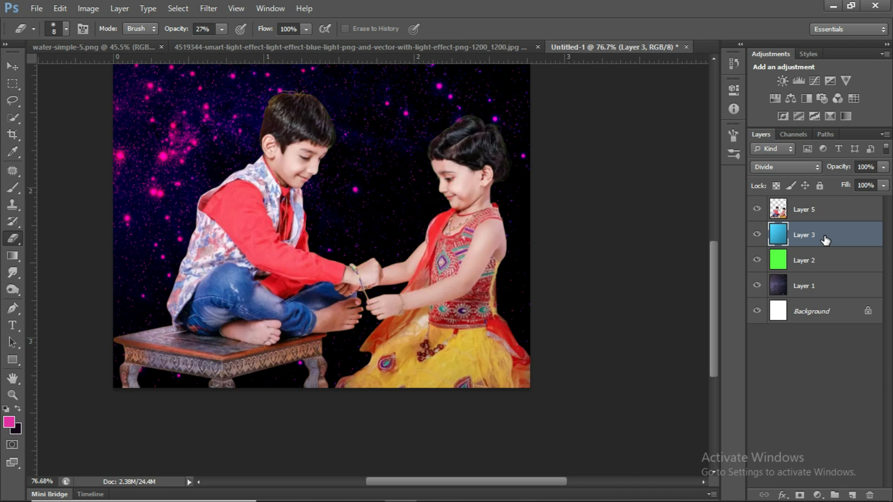
key("ctrl+j")
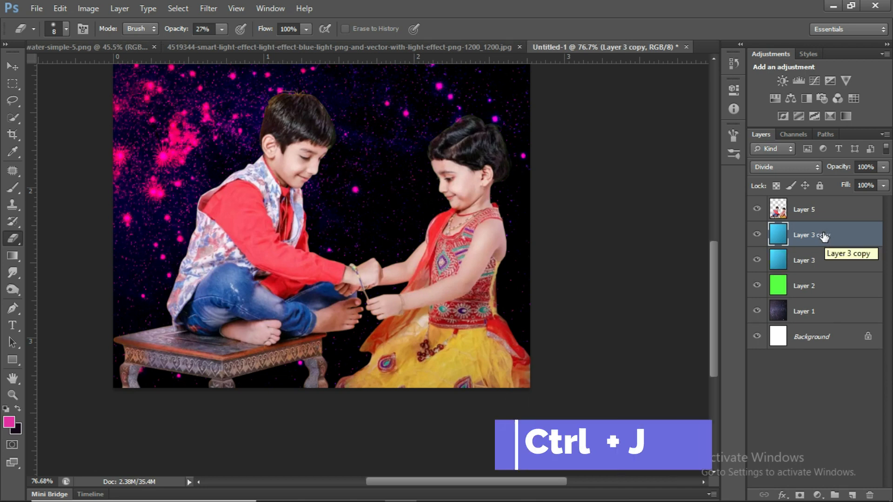
left_click(804, 169)
left_click(788, 10)
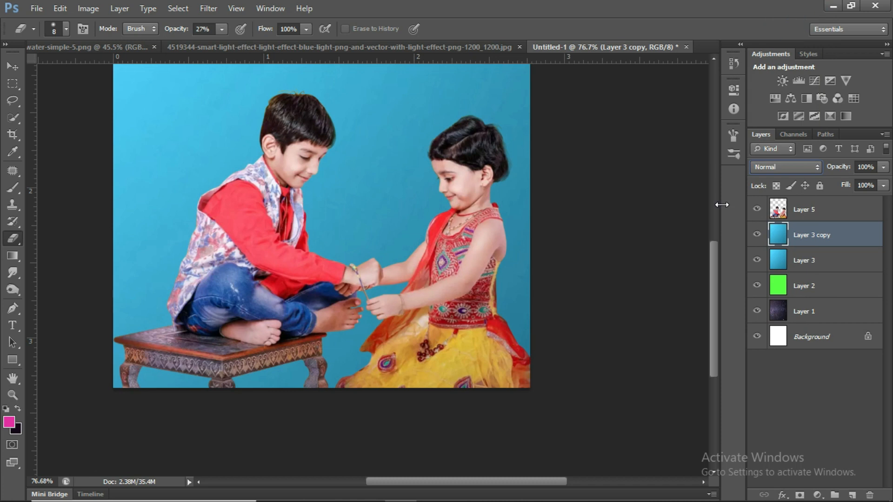
Brighten the duplicated aqua layer with Curves, raising the midtones and mapping input 224 to output 242.
left_click(71, 8)
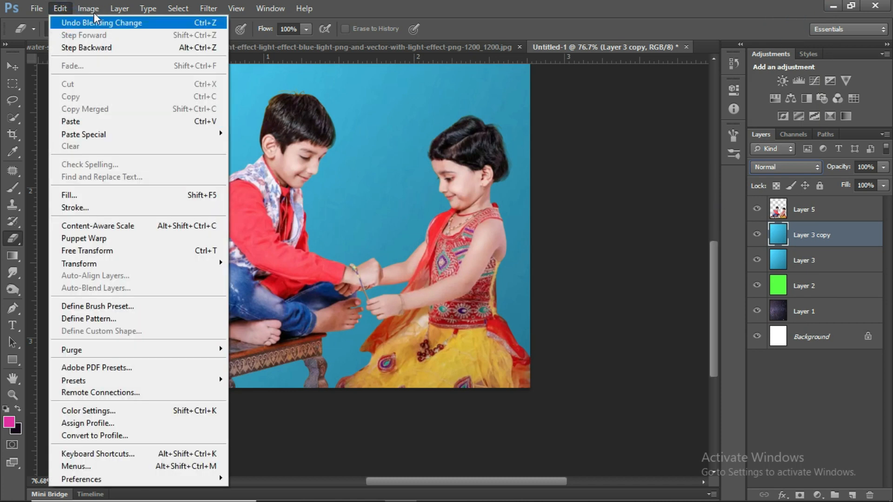
mouse_move(91, 9)
left_click(123, 41)
left_click(288, 67)
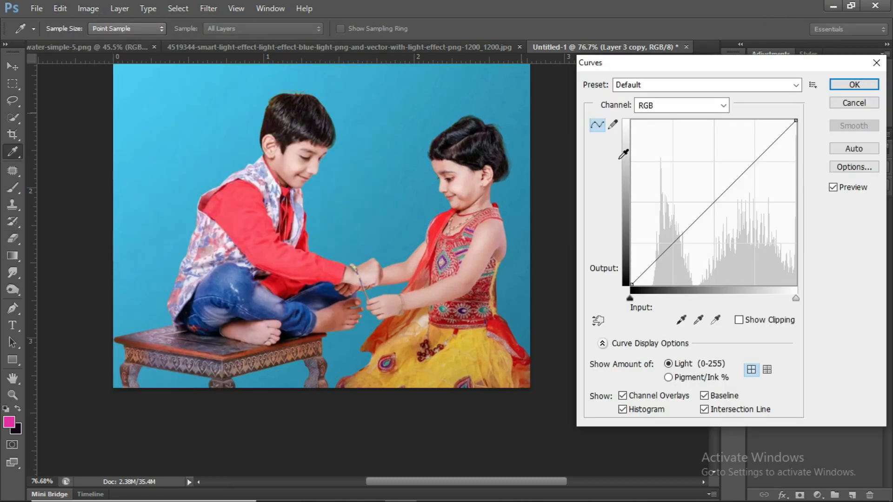
left_click_drag(702, 212, 700, 202)
left_click_drag(773, 130, 777, 129)
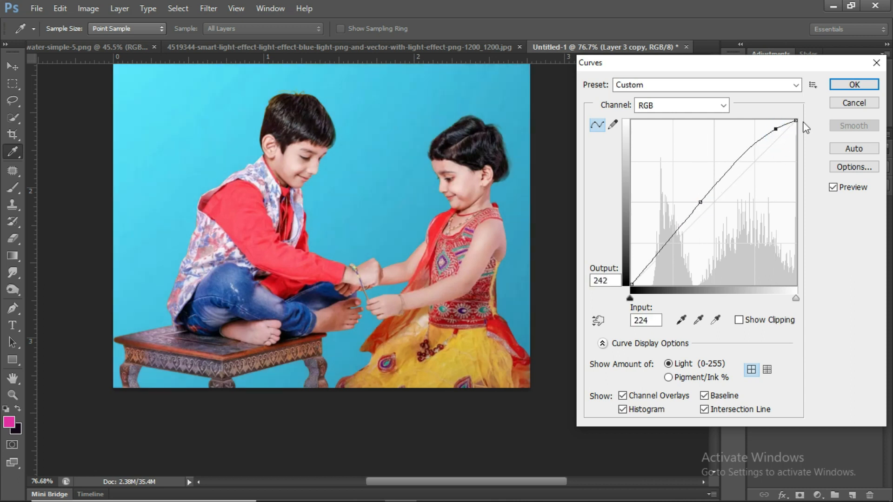
left_click(854, 85)
Shift the duplicated aqua layer's midtones towards cyan, magenta and blue with Color Balance.
left_click(88, 9)
mouse_move(98, 40)
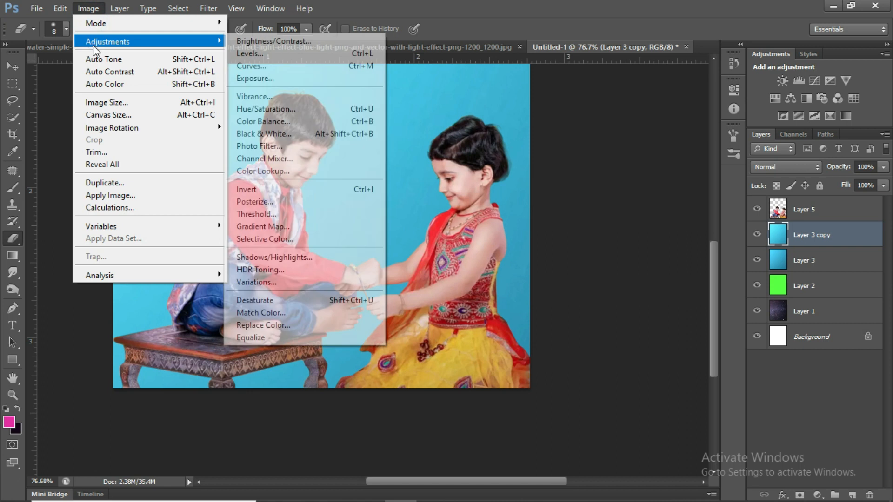
left_click(260, 131)
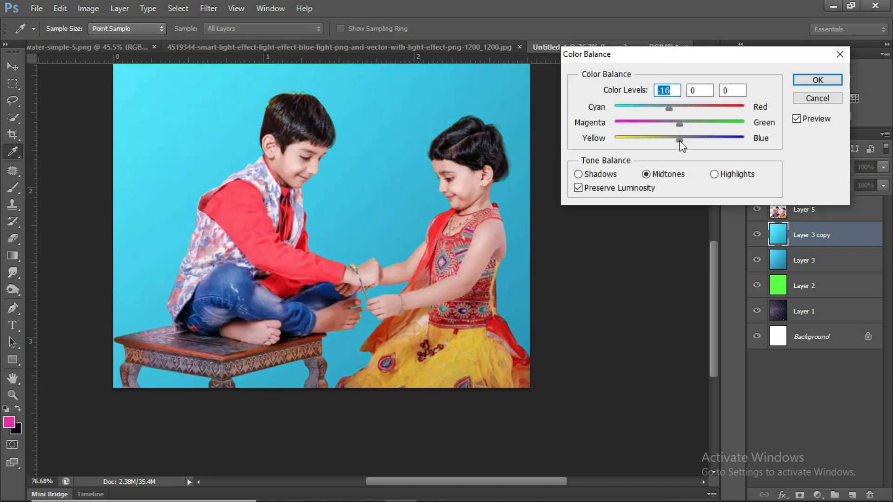
left_click_drag(680, 140, 815, 135)
left_click_drag(656, 125, 615, 122)
left_click_drag(744, 139, 800, 141)
mouse_move(669, 108)
left_mouse_down()
mouse_move(714, 109)
mouse_move(628, 111)
mouse_move(672, 111)
left_mouse_up()
left_click(810, 81)
Colorize the duplicated aqua layer with hue 180, saturation 89 and lightness -39, and switch to the Eraser tool.
key("ctrl+u")
mouse_move(682, 218)
left_mouse_down()
mouse_move(698, 220)
mouse_move(624, 222)
mouse_move(709, 217)
mouse_move(696, 220)
left_mouse_up()
mouse_move(682, 249)
left_mouse_down()
mouse_move(624, 255)
mouse_move(680, 246)
left_mouse_up()
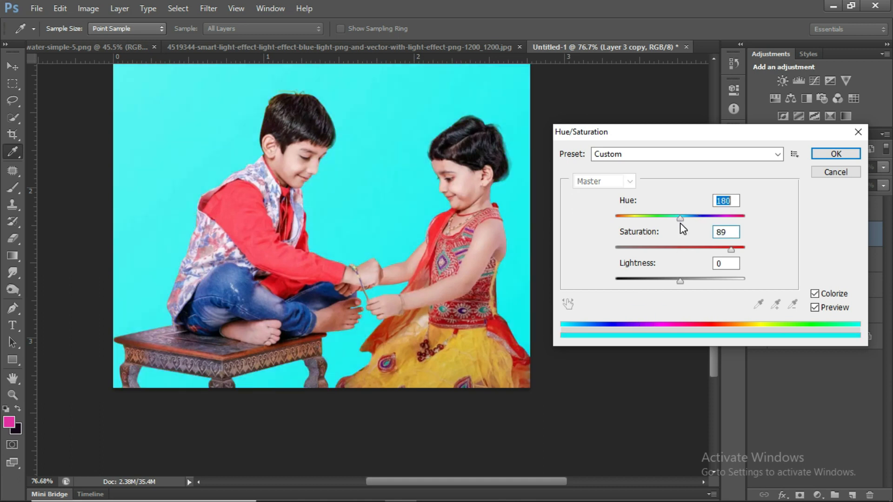
left_click_drag(681, 224, 680, 223)
left_click_drag(682, 280, 656, 278)
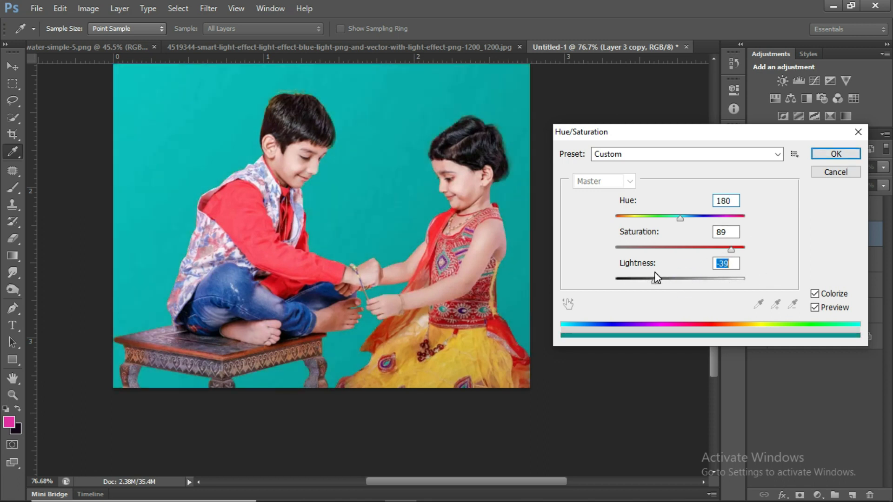
left_click(852, 155)
key("e")
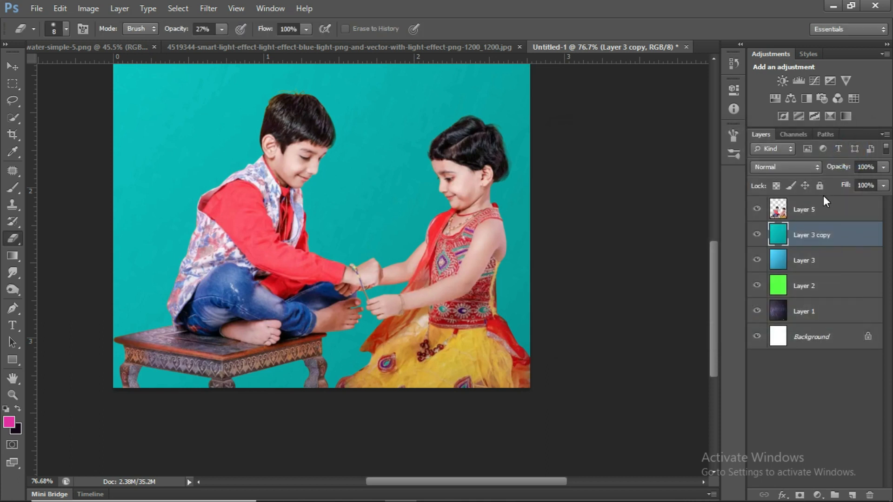
Shift the duplicated aqua layer from teal towards blue with Color Balance.
left_click(100, 9)
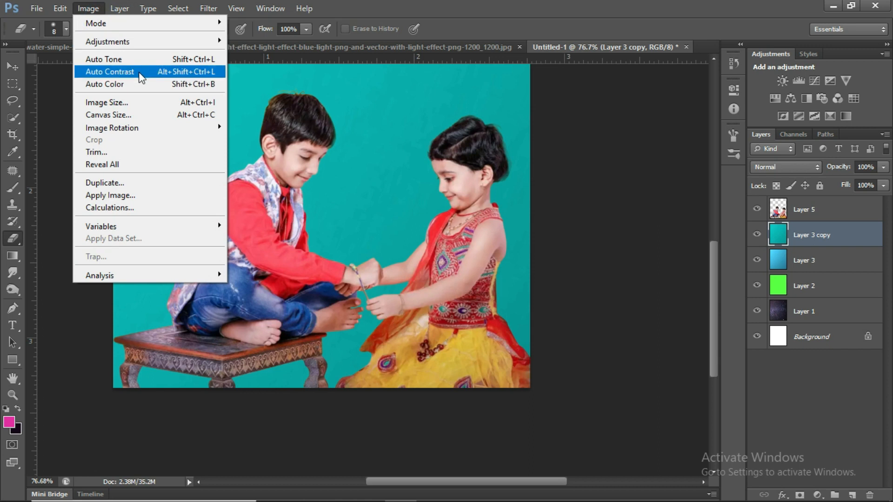
mouse_move(152, 41)
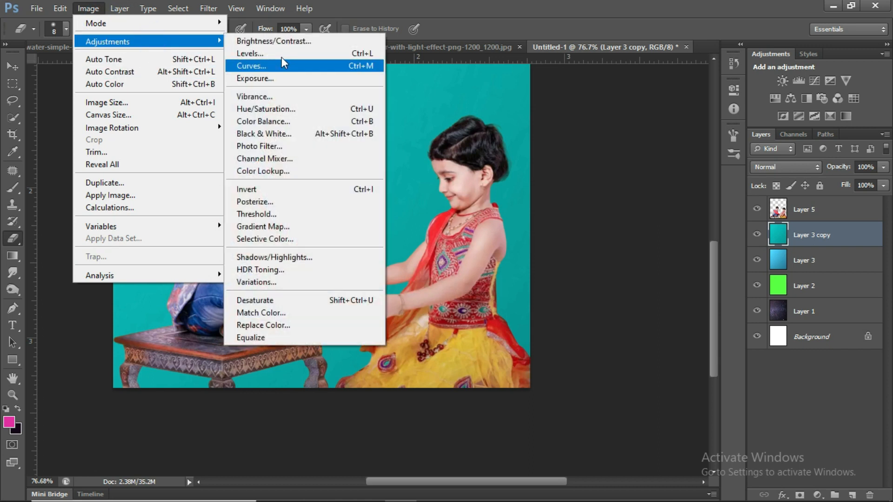
left_click(288, 122)
mouse_move(681, 110)
left_mouse_down()
mouse_move(652, 111)
mouse_move(695, 109)
left_mouse_up()
left_click_drag(757, 130, 757, 129)
left_click_drag(695, 108, 646, 110)
left_click(808, 83)
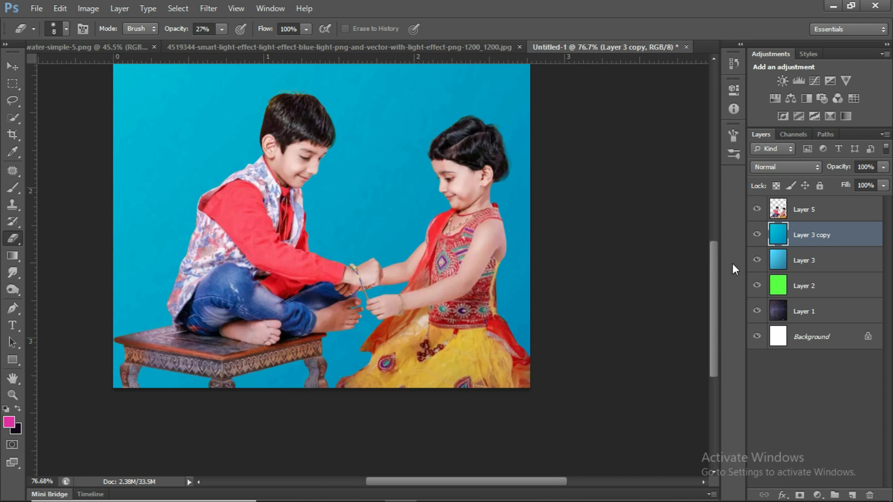
Add a black, all-hiding layer mask to Layer 3 copy and switch to a smaller white Brush at 42% opacity.
left_click(799, 495, "alt")
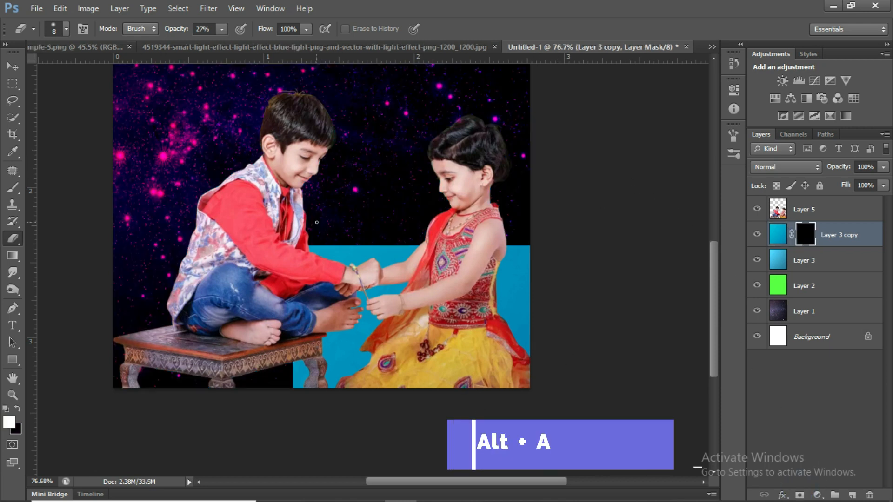
scroll(200, 81, "up", 2)
key("b")
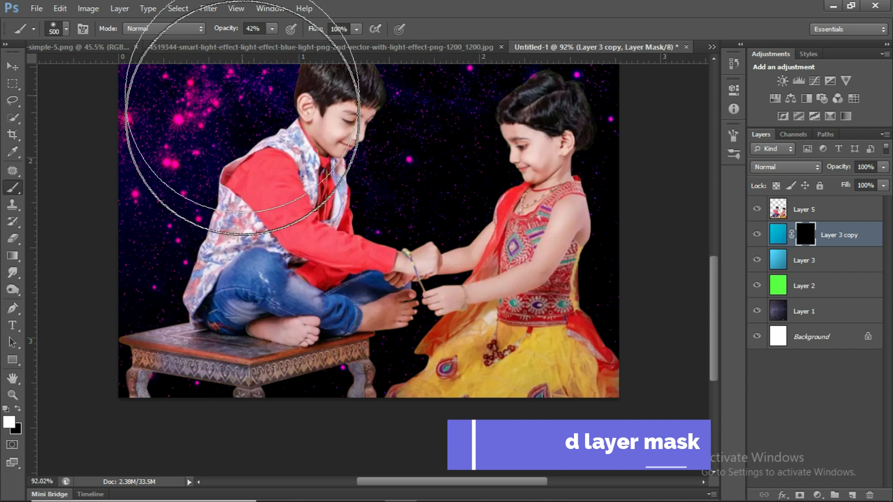
scroll(240, 75, "down", 2)
key("bracketleft")
key("bracketleft")
key("bracketleft")
key("bracketleft")
key("bracketleft")
key("bracketleft")
key("bracketleft")
key("bracketleft")
key("bracketleft")
key("bracketleft")
key("bracketleft")
key("bracketleft")
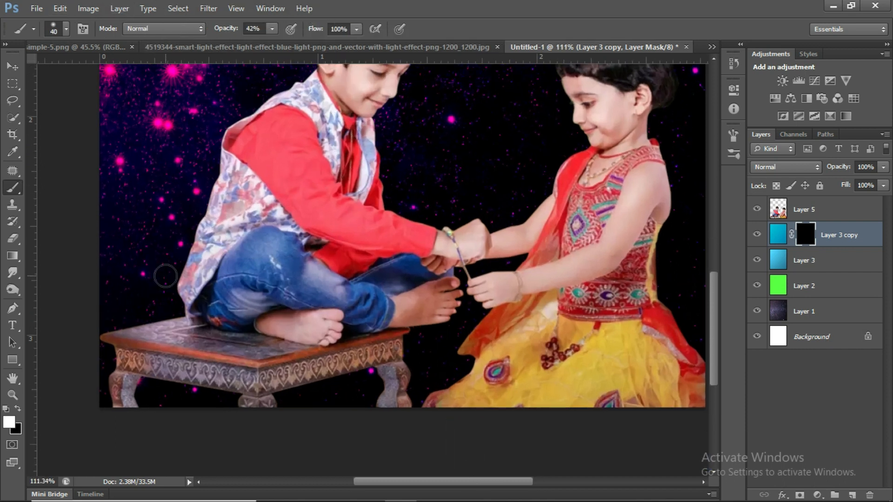
Paint a soft blue glow on the mask along the boy's back with a 40 px brush.
scroll(168, 274, "up", 2)
mouse_move(184, 309)
left_mouse_down()
mouse_move(183, 267)
mouse_move(232, 112)
mouse_move(218, 195)
left_mouse_up()
scroll(187, 277, "down", 4)
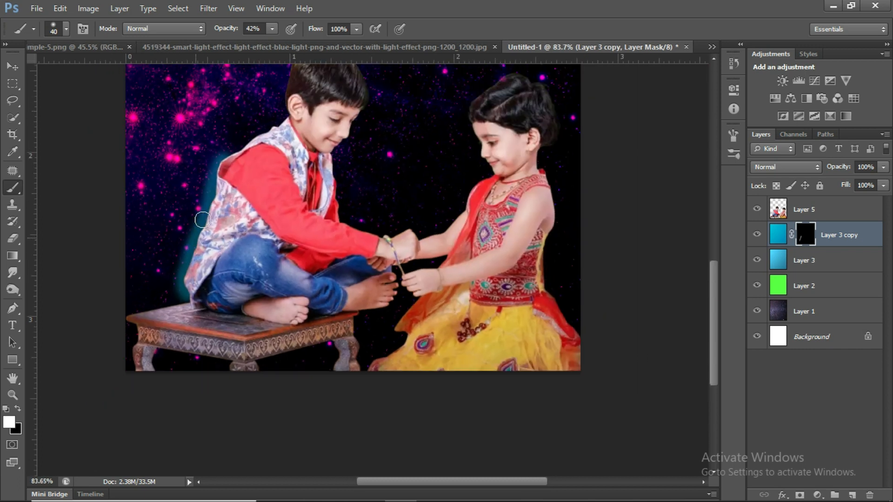
Extend the glow on the mask around the boy's shoulder and head, along the arms and around the girl's head.
scroll(255, 255, "up", 3)
scroll(285, 295, "up", 2)
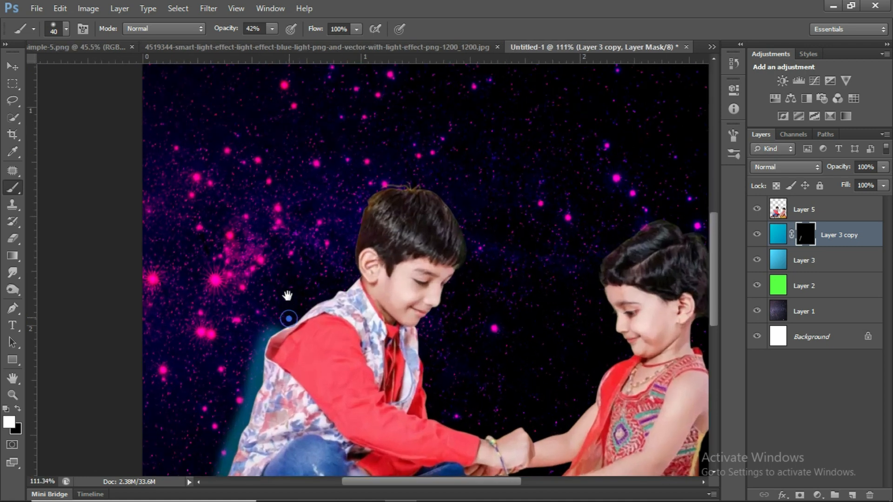
mouse_move(274, 291)
left_mouse_down()
mouse_move(353, 251)
mouse_move(374, 154)
mouse_move(422, 154)
mouse_move(451, 181)
mouse_move(460, 227)
mouse_move(416, 306)
mouse_move(427, 392)
mouse_move(394, 295)
mouse_move(438, 319)
mouse_move(402, 282)
mouse_move(526, 328)
mouse_move(471, 321)
mouse_move(485, 306)
mouse_move(506, 319)
mouse_move(543, 300)
mouse_move(581, 240)
left_mouse_up()
mouse_move(596, 205)
left_mouse_down()
mouse_move(573, 155)
mouse_move(578, 130)
mouse_move(588, 114)
mouse_move(622, 101)
left_mouse_up()
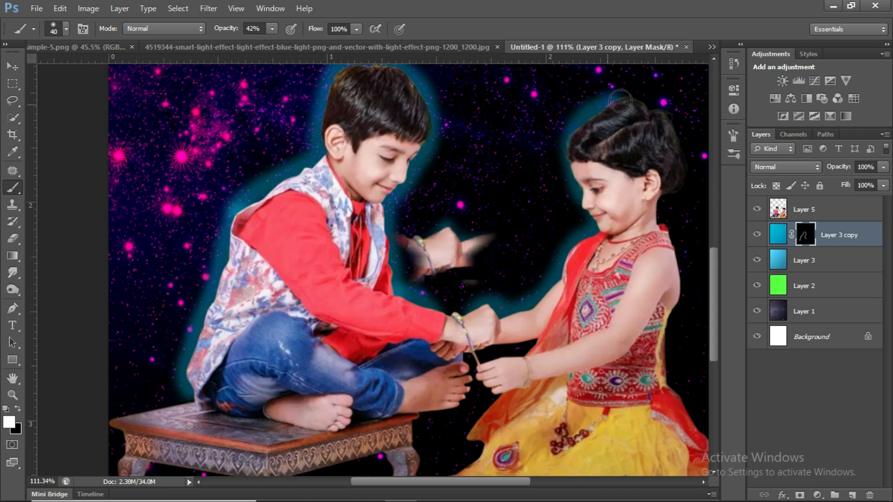
left_click_drag(621, 101, 666, 116)
Finish the glow on the mask around the stool, between the boy's feet and the hands, and along the boy's back.
mouse_move(397, 421)
left_mouse_down()
mouse_move(440, 380)
mouse_move(449, 316)
mouse_move(436, 297)
mouse_move(416, 323)
mouse_move(386, 338)
mouse_move(373, 408)
left_mouse_up()
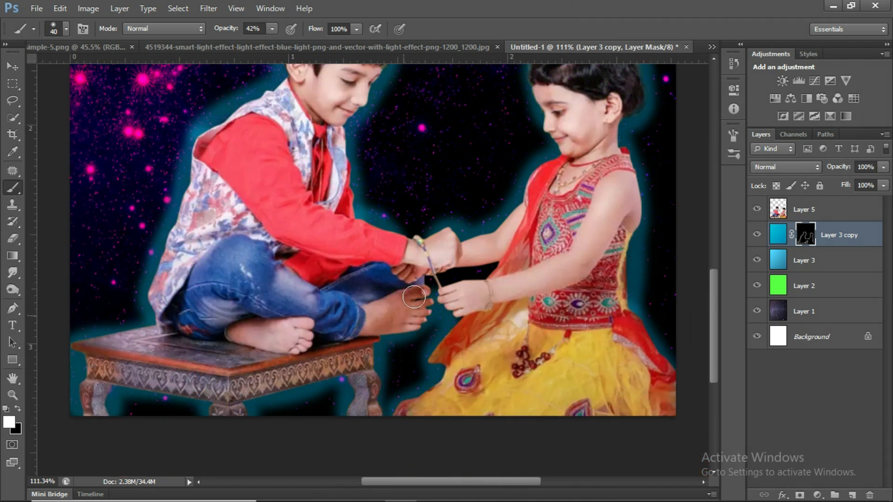
mouse_move(426, 272)
left_mouse_down()
mouse_move(494, 259)
mouse_move(494, 279)
mouse_move(419, 299)
left_mouse_up()
scroll(415, 287, "down", 6)
scroll(340, 243, "up", 1)
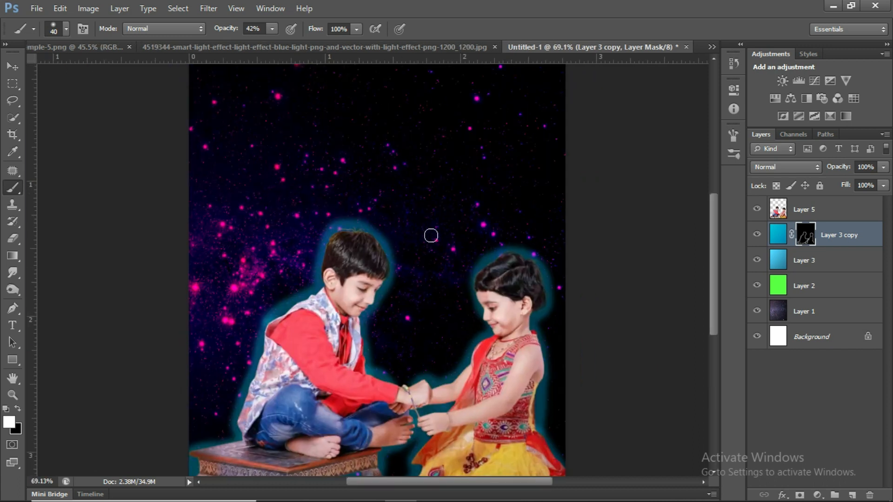
left_click_drag(315, 293, 274, 330)
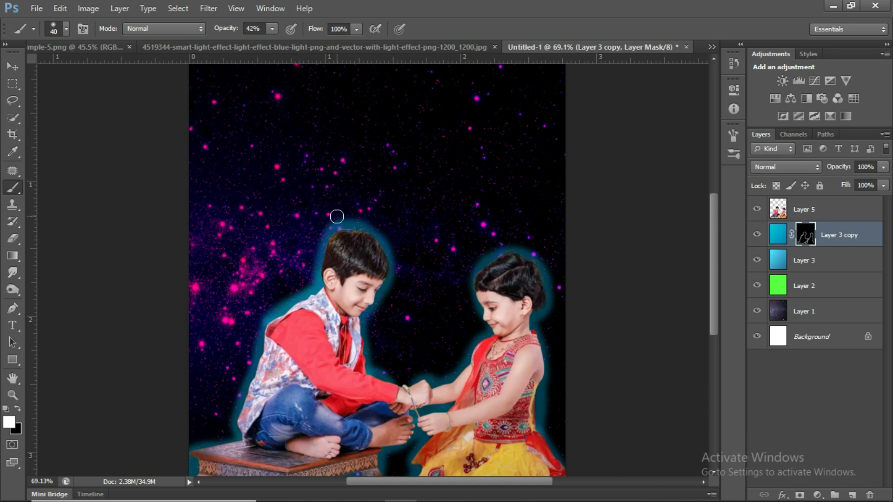
scroll(518, 291, "down", 4)
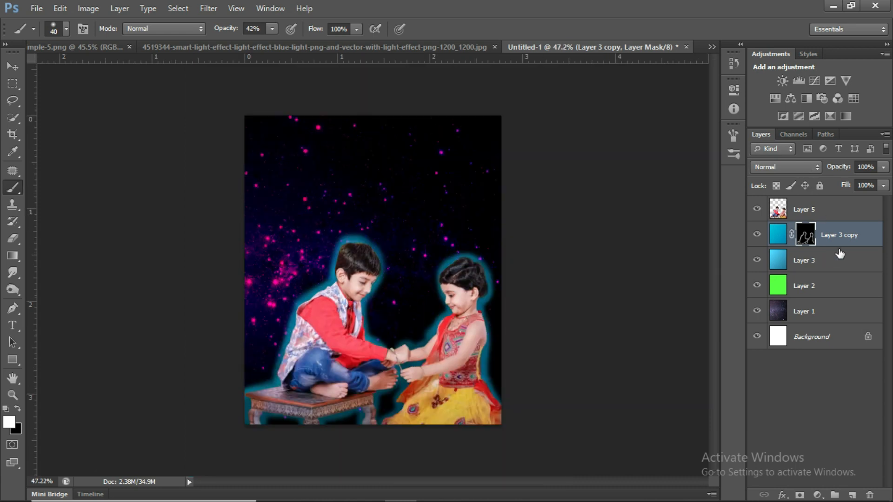
Duplicate Layer 3, set the original to Normal at 65% opacity, and hide it together with its copies.
left_click(780, 240)
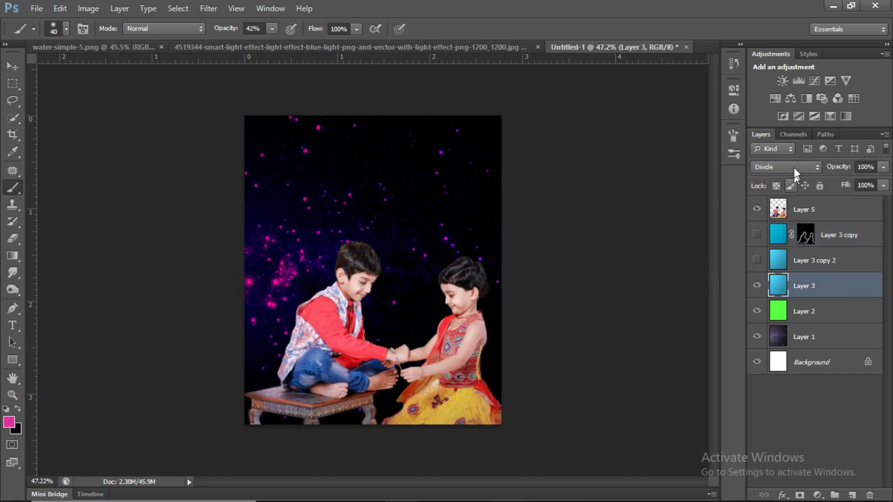
left_click(793, 166)
left_click(754, 9)
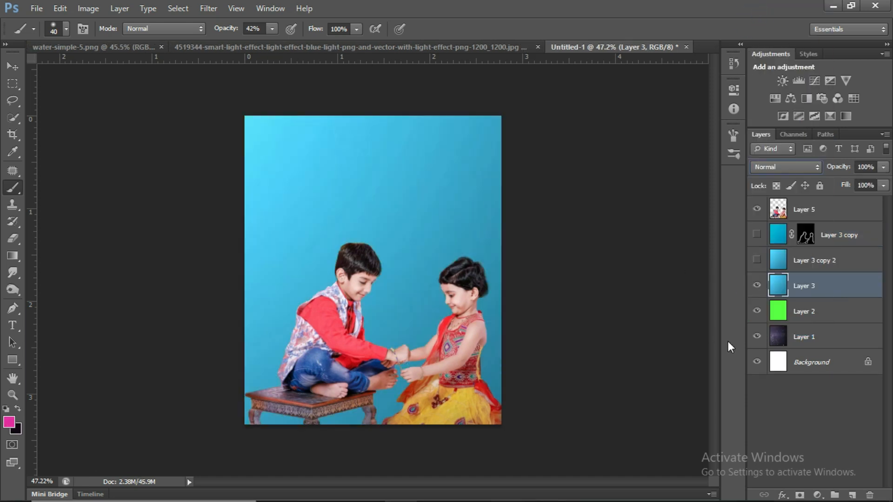
left_click_drag(882, 171, 861, 186)
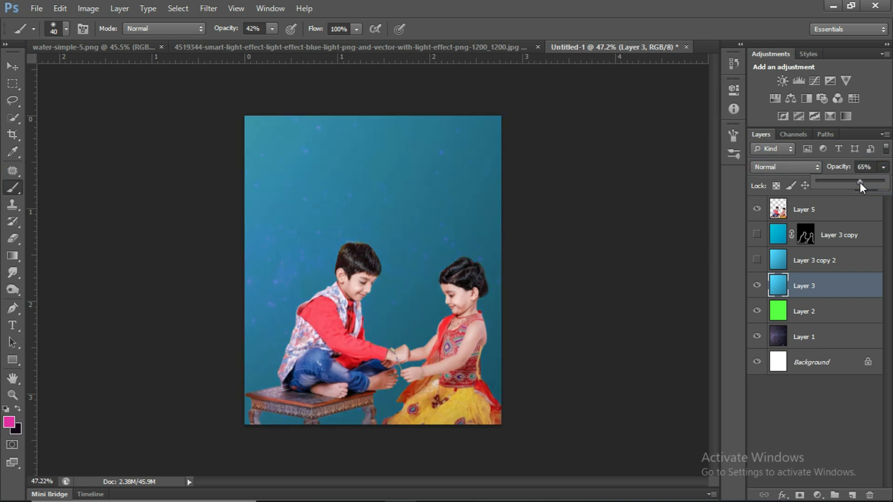
left_click(757, 286)
Change the blend mode of the green Layer 2 to Overlay.
left_click(793, 312)
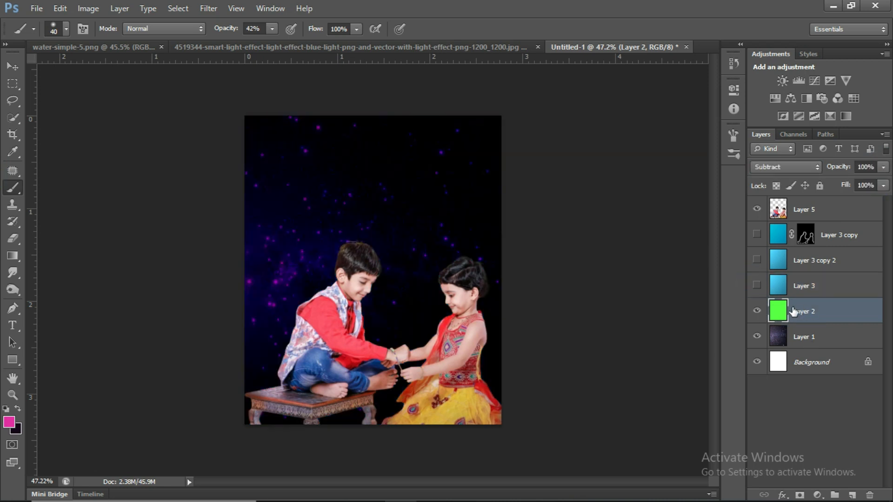
left_click(804, 167)
left_click(814, 164)
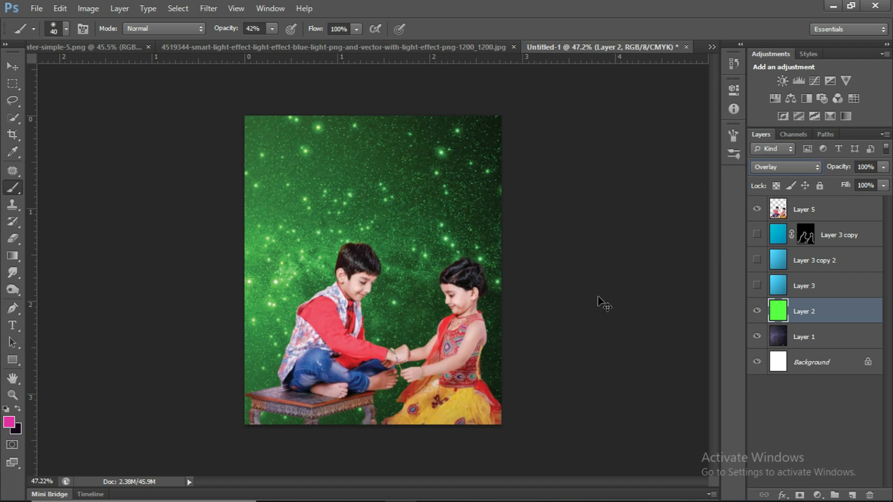
Recolour Layer 2 to dark blue using Hue/Saturation with hue +86, saturation -7 and lightness -45.
key("i")
key("ctrl+u")
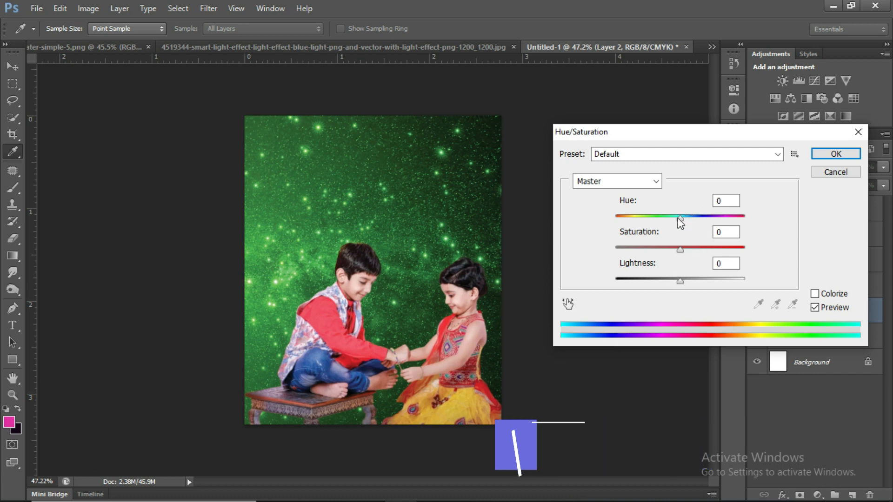
left_click_drag(681, 218, 702, 219)
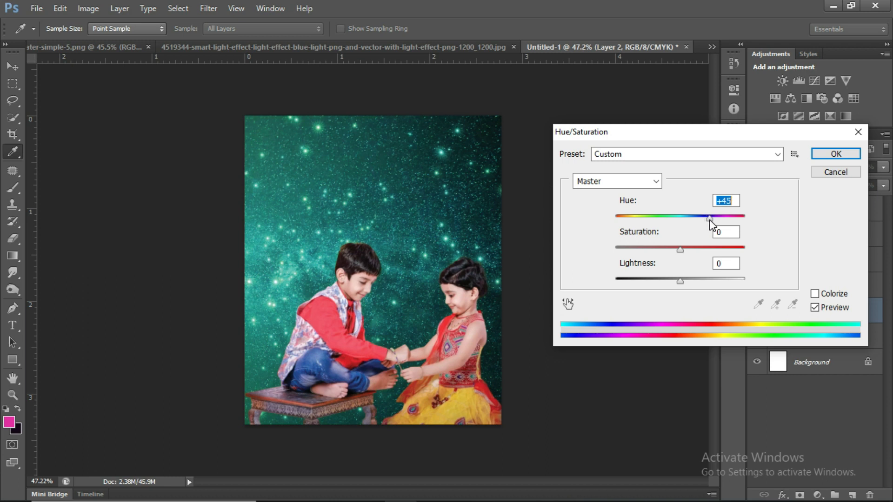
mouse_move(710, 219)
left_mouse_down()
mouse_move(766, 233)
mouse_move(708, 223)
mouse_move(723, 225)
mouse_move(718, 213)
left_mouse_up()
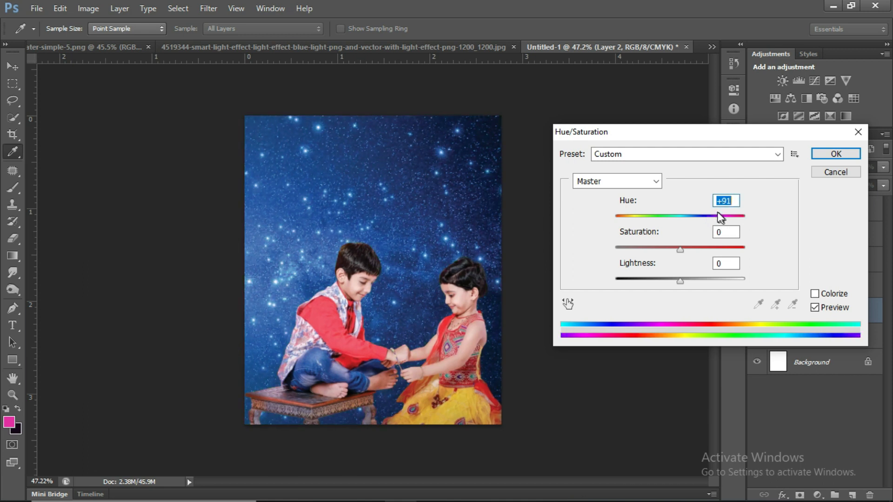
left_click_drag(683, 281, 652, 286)
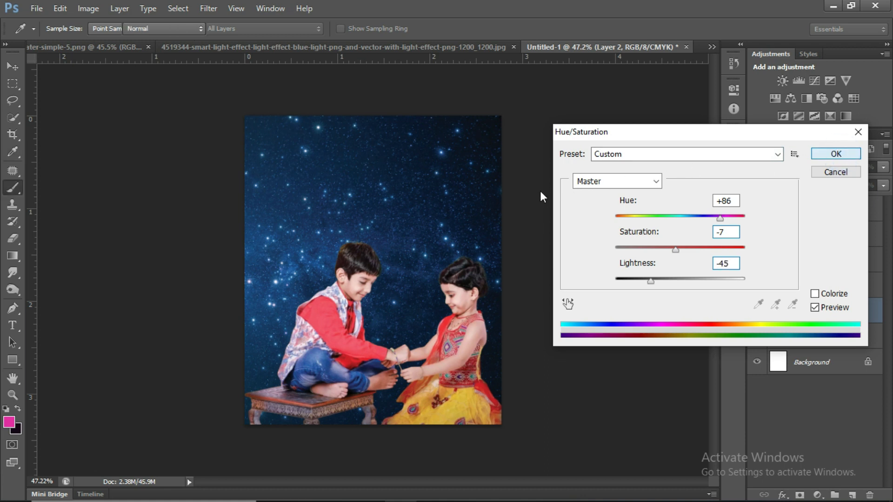
key("Return")
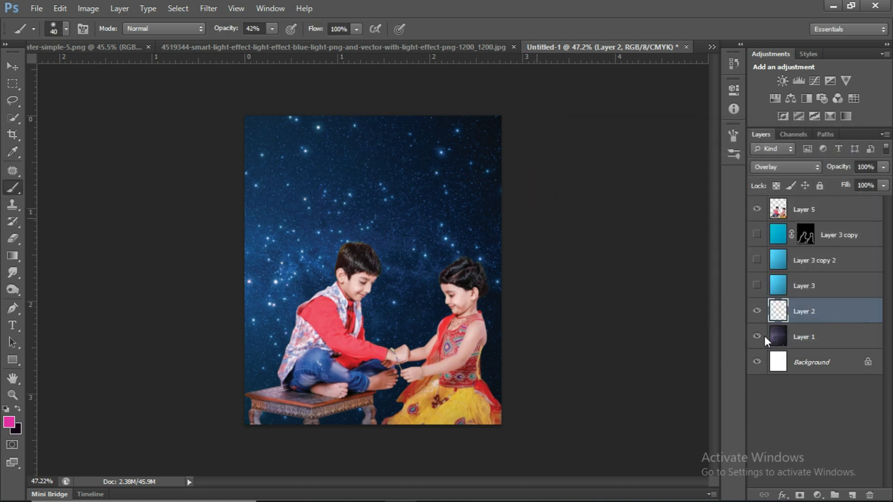
left_click(758, 311)
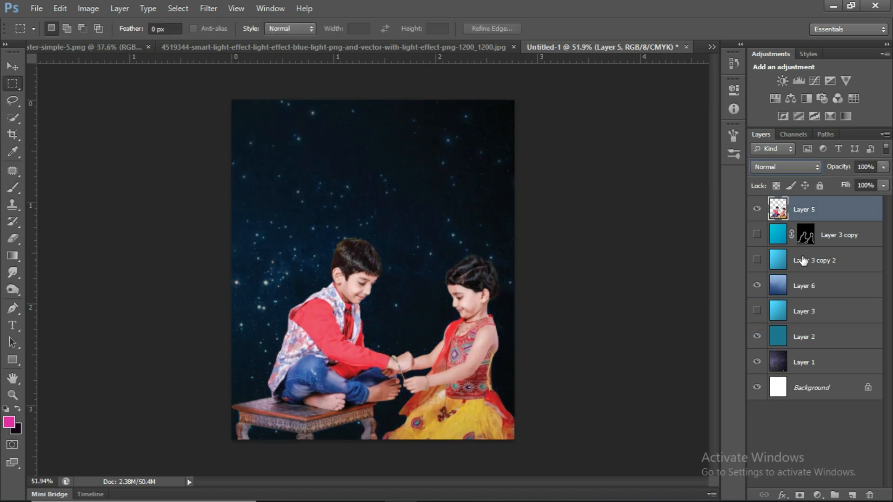
Load the children's outline from Layer 5 as a selection, invert it and contract it by 5 pixels.
left_click(778, 210, "ctrl")
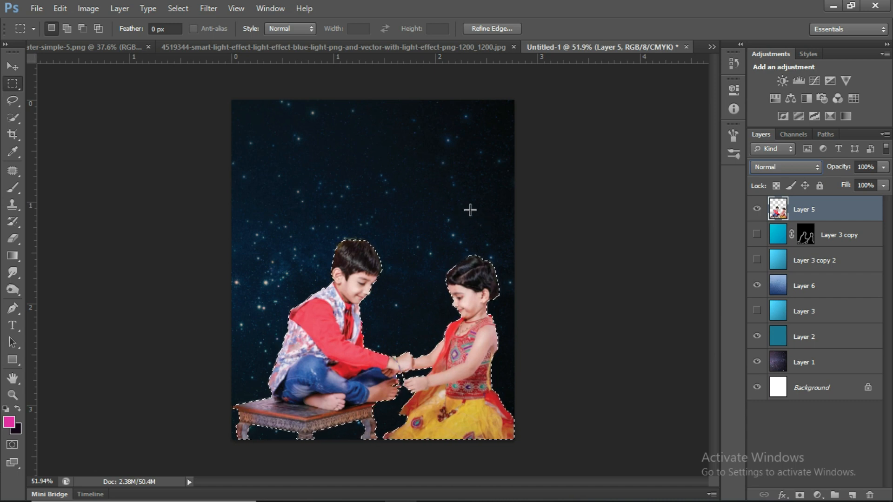
key("ctrl+shift+i")
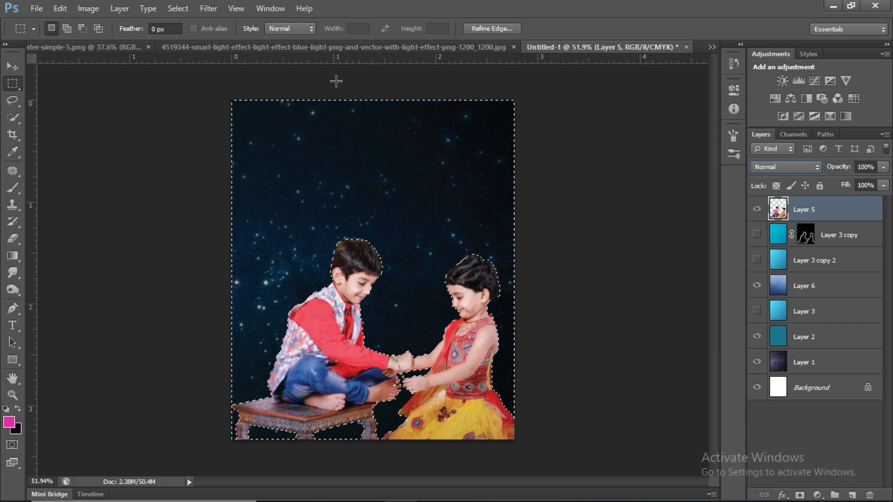
left_click(177, 9)
mouse_move(261, 153)
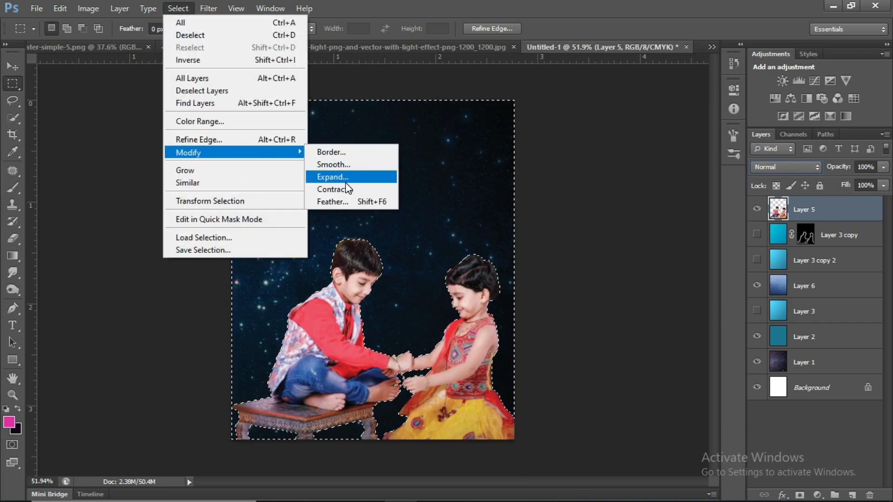
left_click(335, 189)
type("5")
left_click(510, 166)
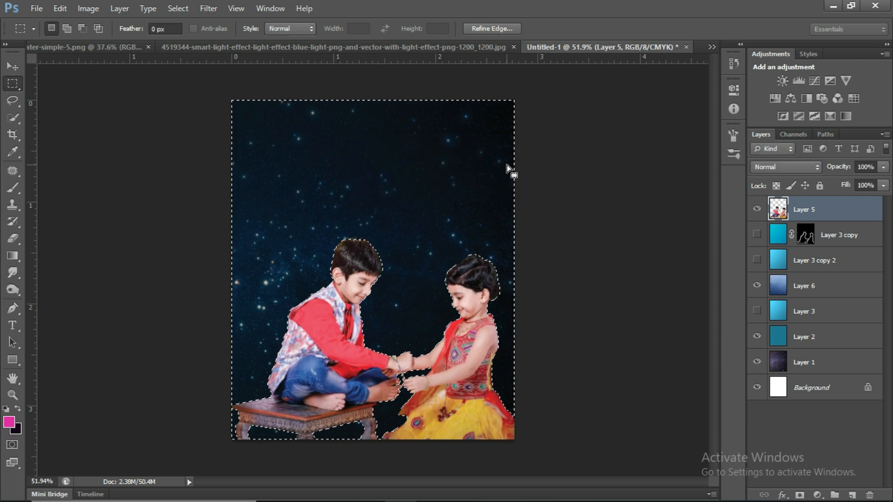
Select Layer 6 and make the masked glow layer, Layer 3 copy, visible again.
scroll(347, 210, "up", 5)
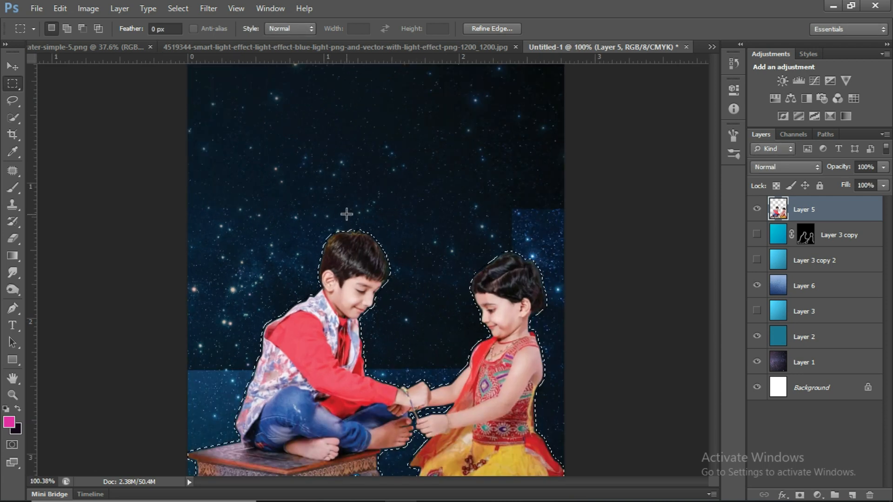
left_click(831, 288)
left_click(757, 235)
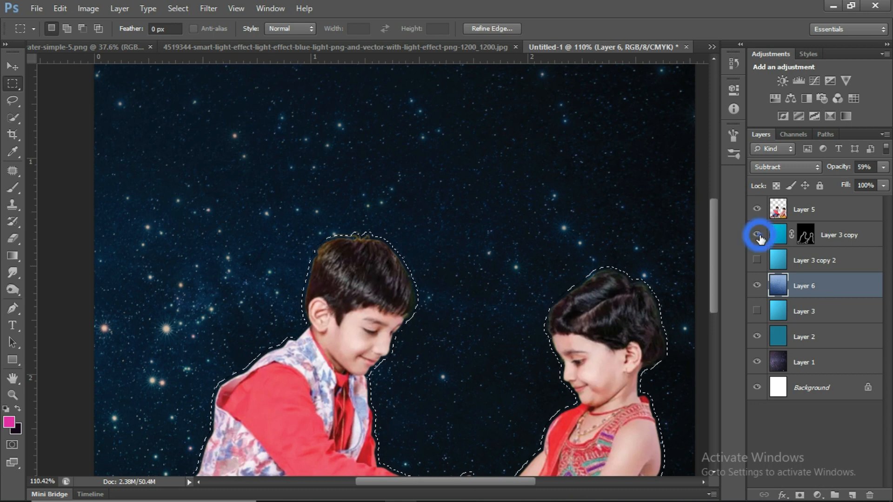
Invert the selection and erase the glow's outer edge on Layer 3 copy's mask with a 125 px Eraser at 74% opacity.
scroll(576, 268, "down", 2)
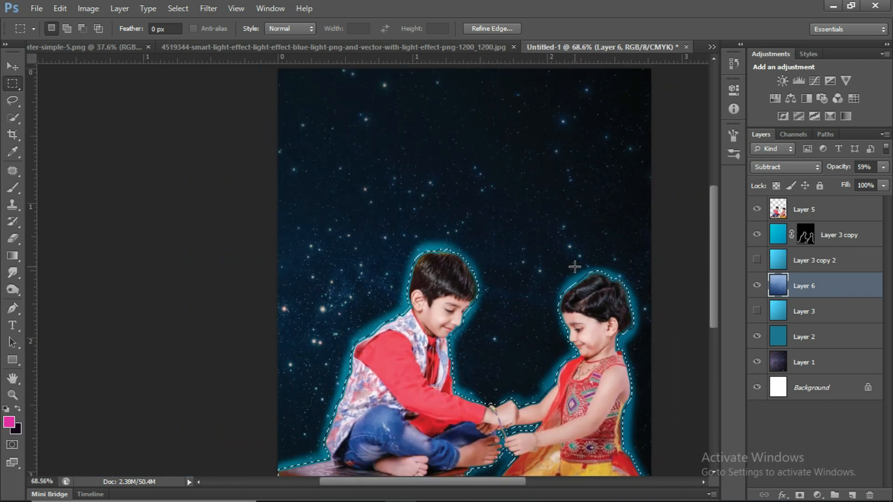
scroll(558, 268, "down", 1)
key("e")
key("ctrl+shift+i")
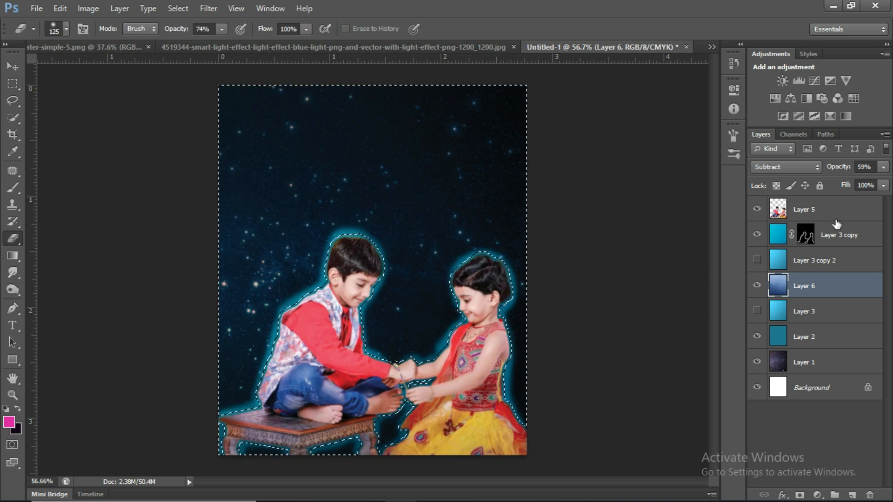
left_click(807, 235)
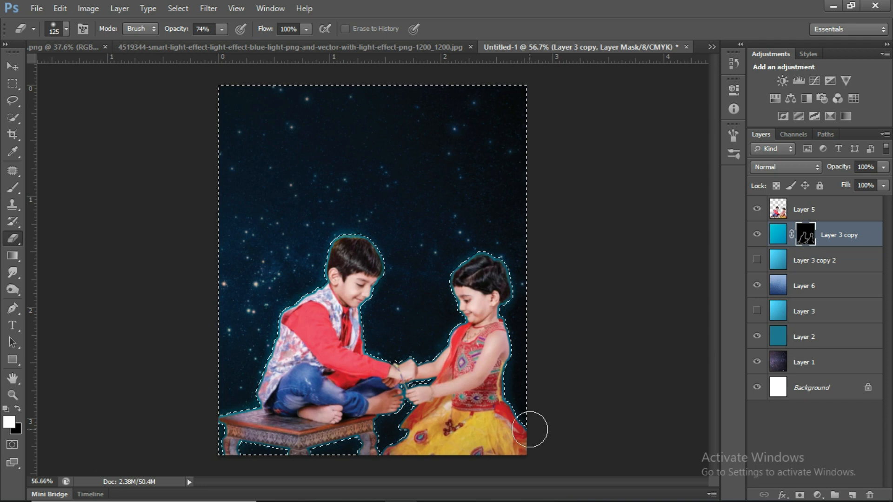
Select the Layer 3 copy fill and erase it inside the children's outline, then return to its mask.
left_click(818, 289)
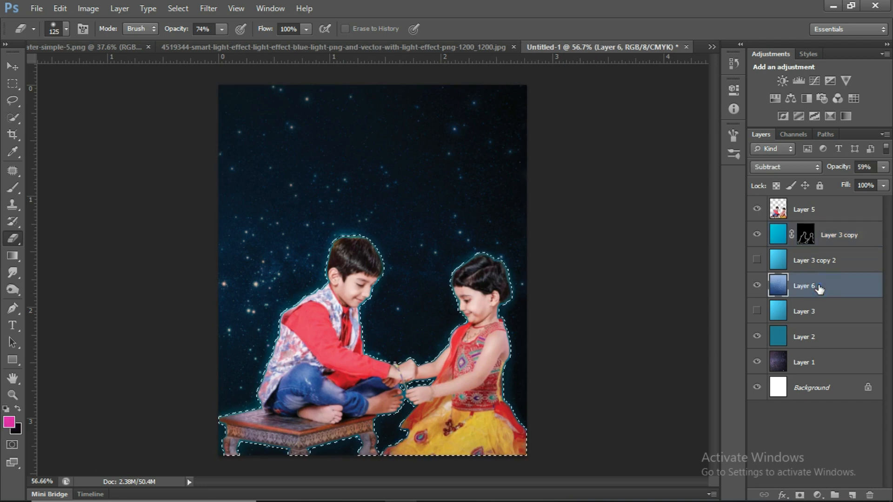
left_click(836, 239)
scroll(518, 229, "up", 3)
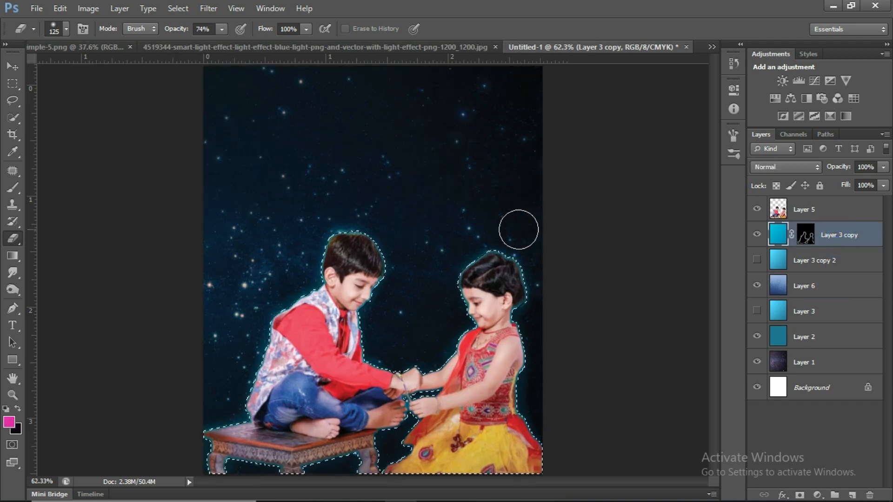
key("d")
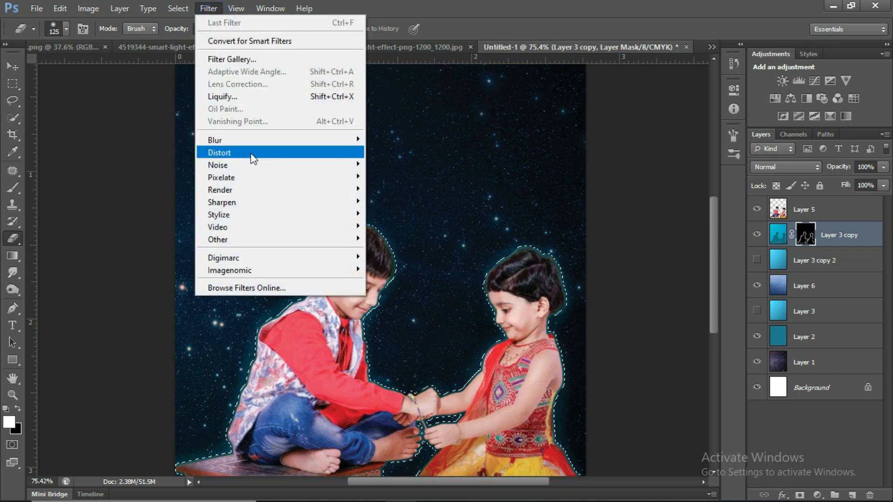
Soften Layer 3 copy's mask with the Blur filter, followed by a Gaussian Blur with a radius of 20.9 pixels.
mouse_move(248, 141)
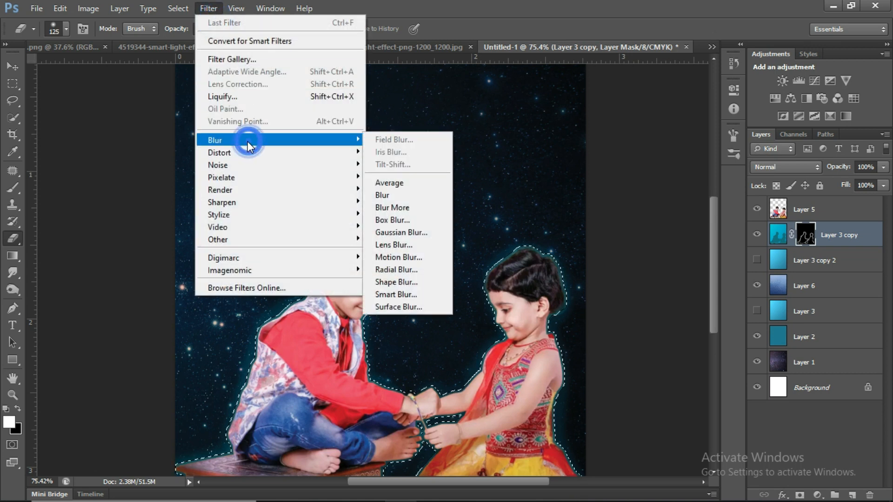
left_click(405, 199)
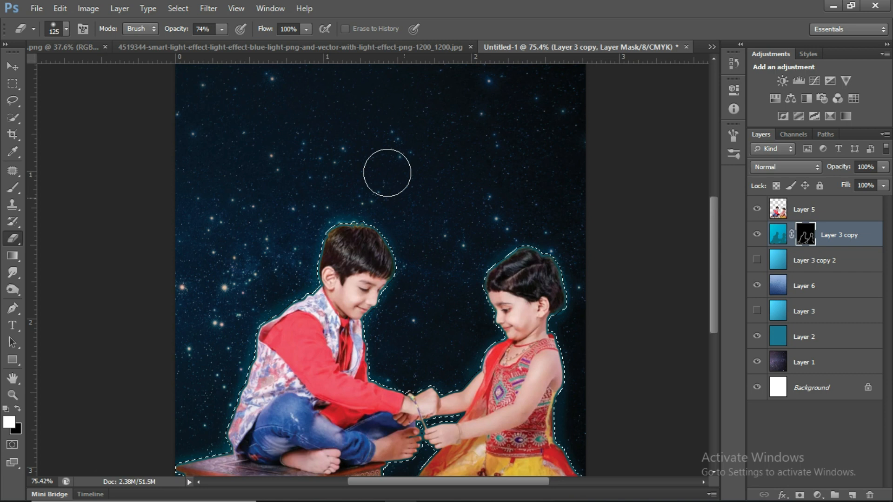
left_click(208, 8)
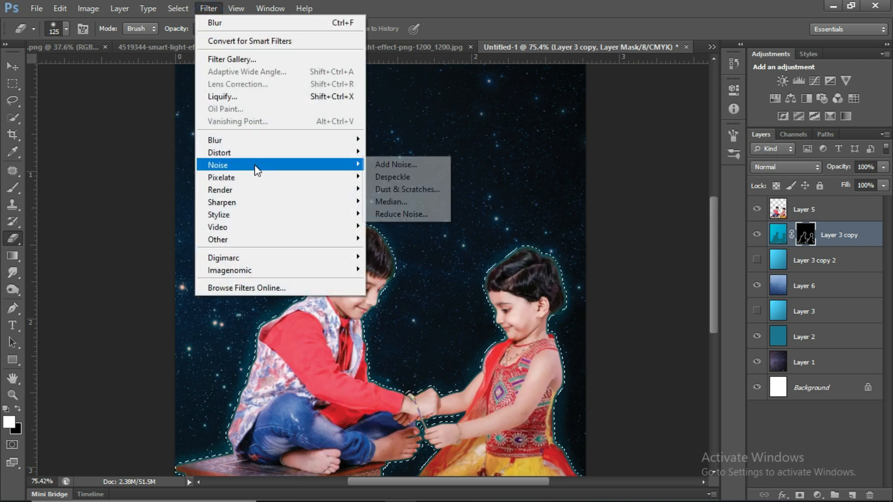
left_click(256, 141)
left_click(410, 232)
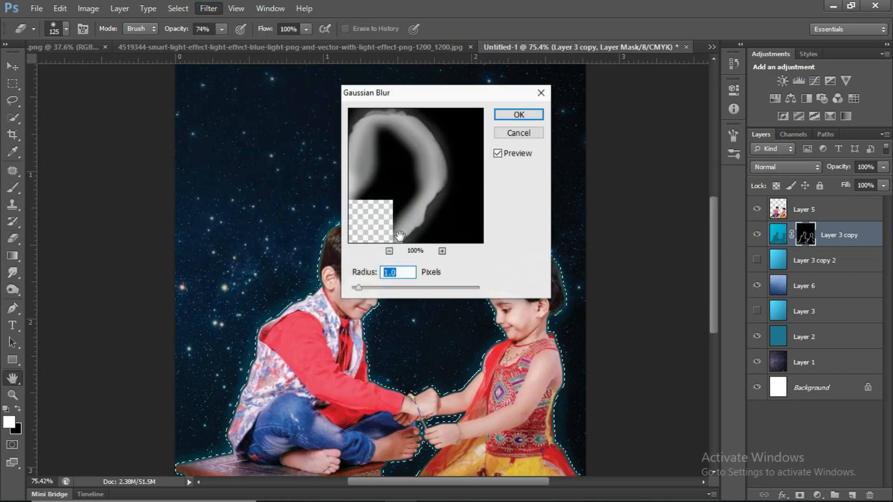
left_click_drag(446, 95, 175, 84)
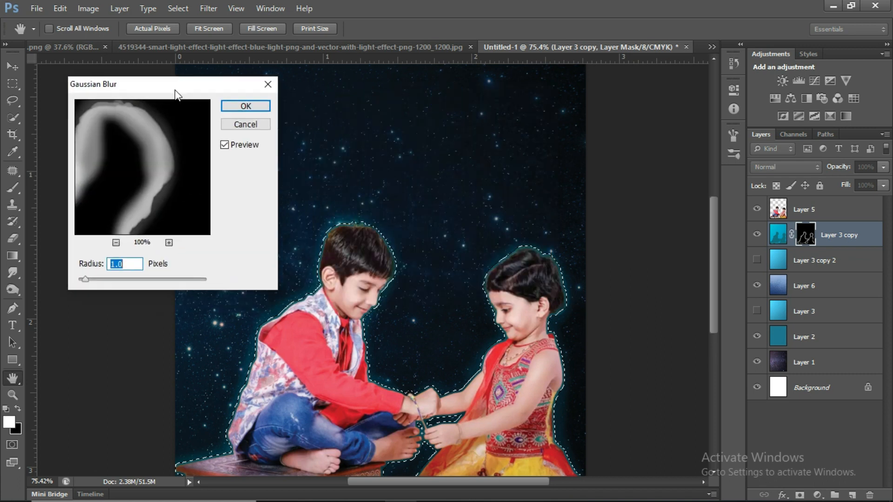
left_click_drag(85, 277, 135, 280)
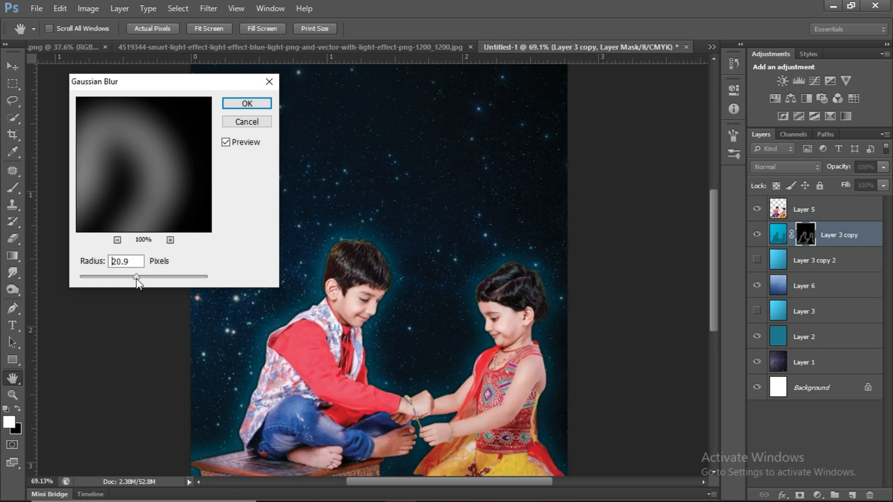
left_click(255, 103)
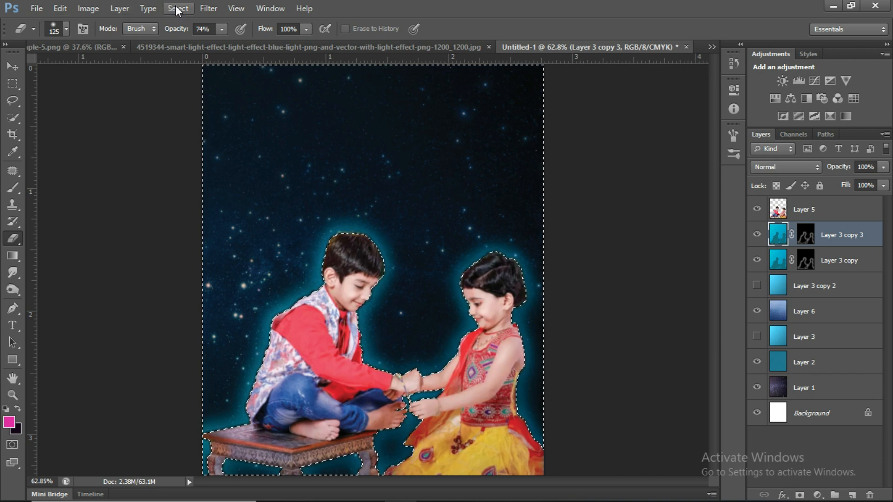
With Layer 3 copy 3 active, contract the selection surrounding the children by 5 pixels and invert it.
left_click(178, 9)
mouse_move(235, 154)
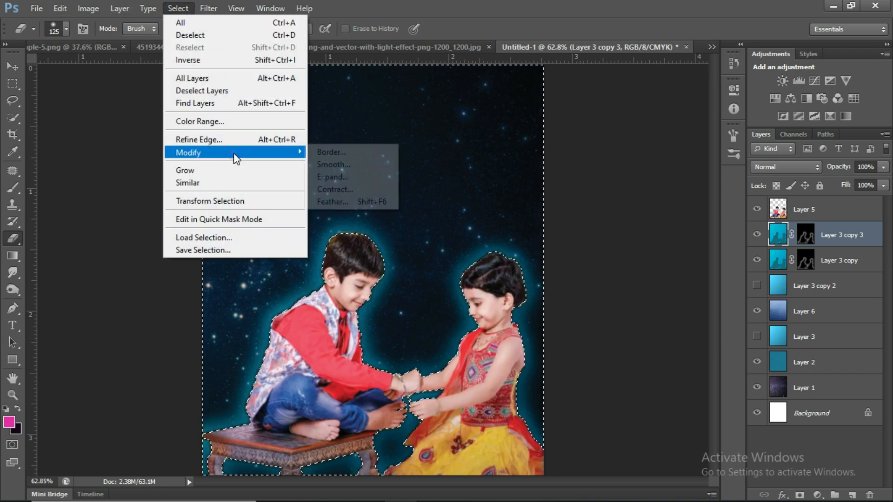
left_click(364, 190)
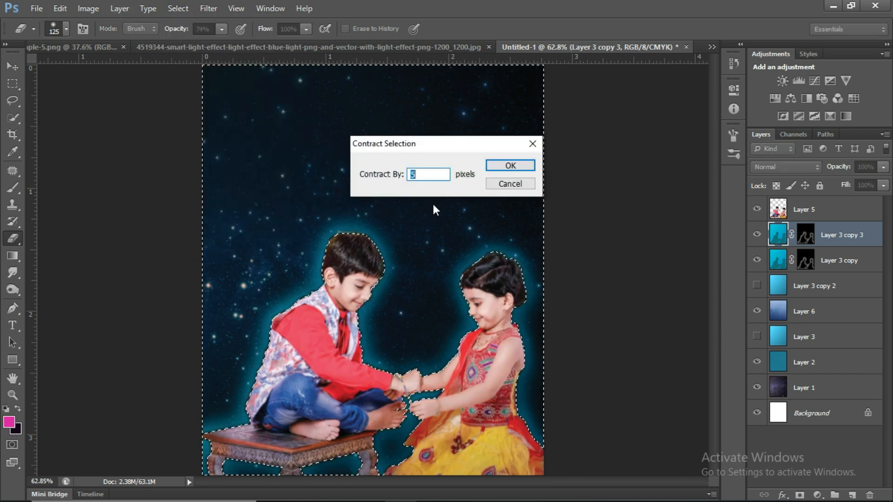
left_click(510, 166)
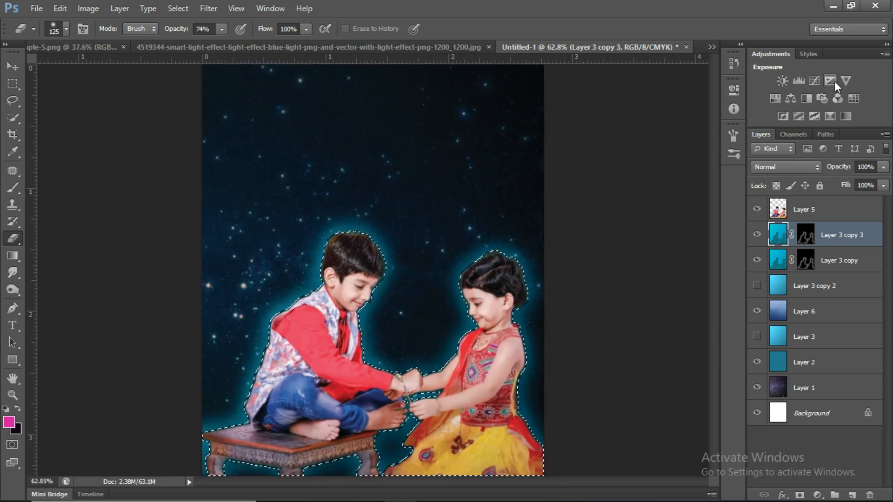
Add an Exposure adjustment limited to the children's outline, with exposure +3.57, offset +0.1105 and gamma correction 1.12.
left_click(831, 81)
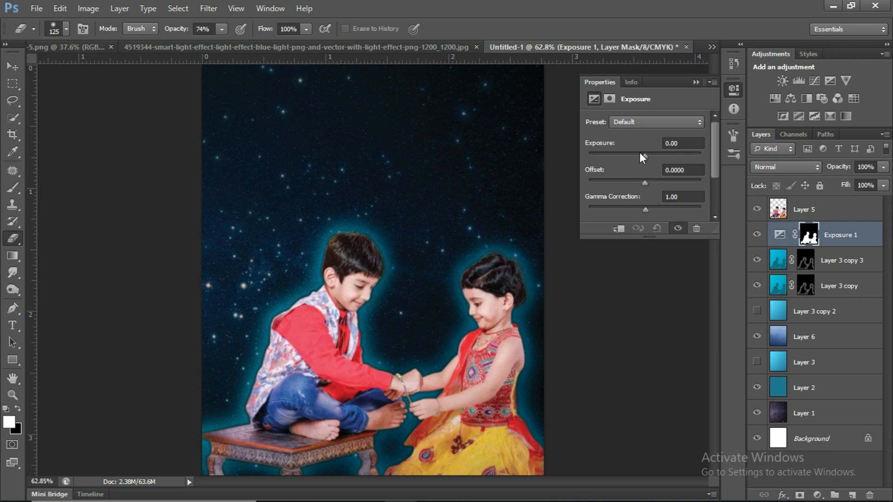
left_click_drag(646, 155, 675, 159)
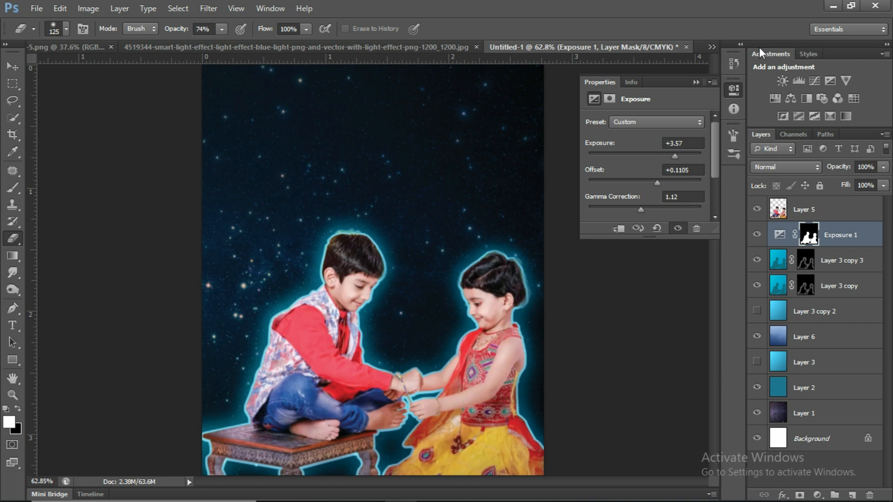
left_click(694, 81)
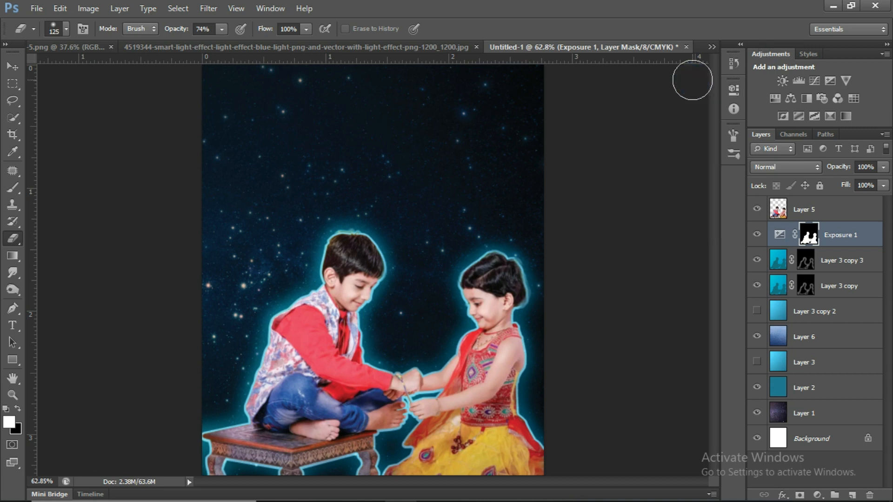
Soften the Exposure 1 layer's mask with a Gaussian Blur of 5.9 pixels radius.
left_click(809, 237, "ctrl")
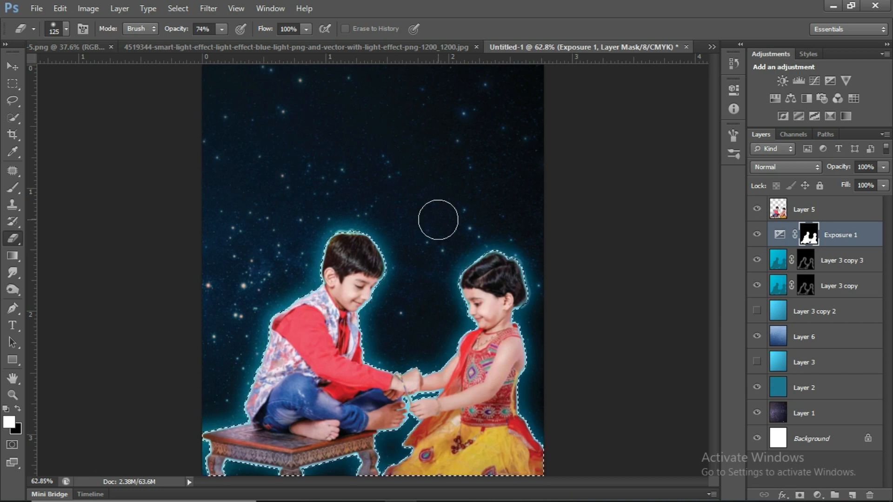
left_click(208, 9)
mouse_move(229, 141)
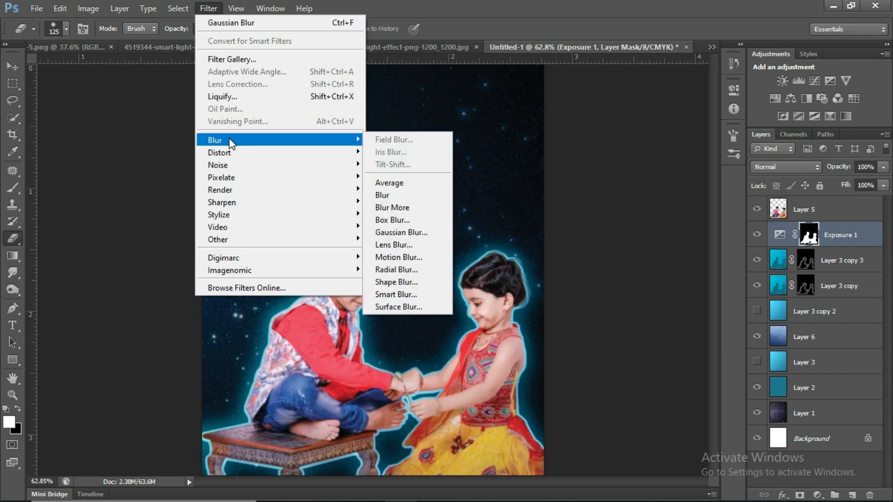
left_click(412, 231)
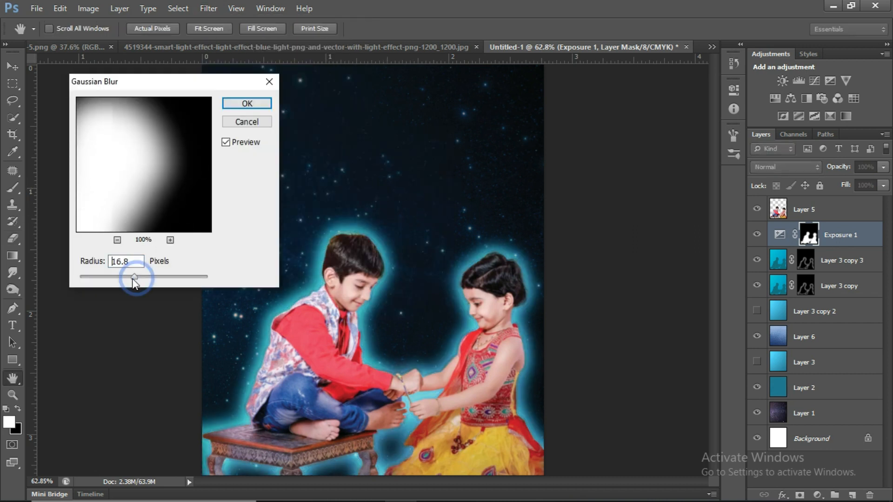
left_click_drag(129, 278, 126, 279)
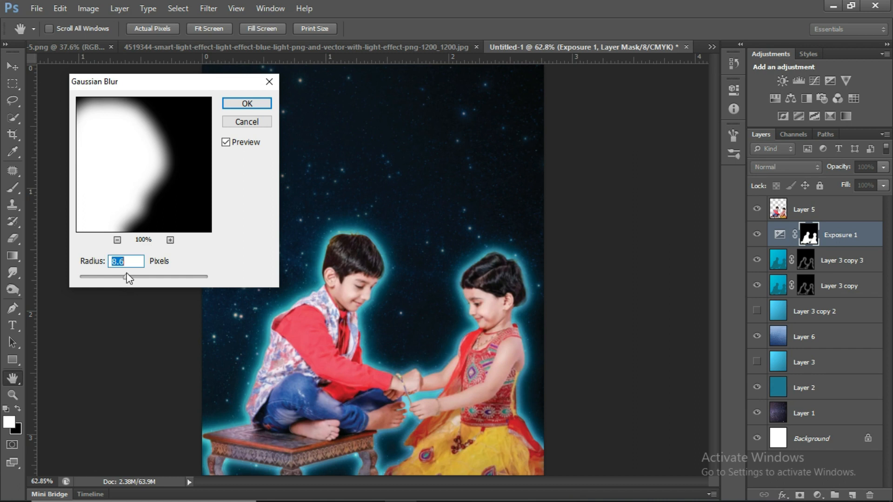
left_click_drag(128, 283, 117, 283)
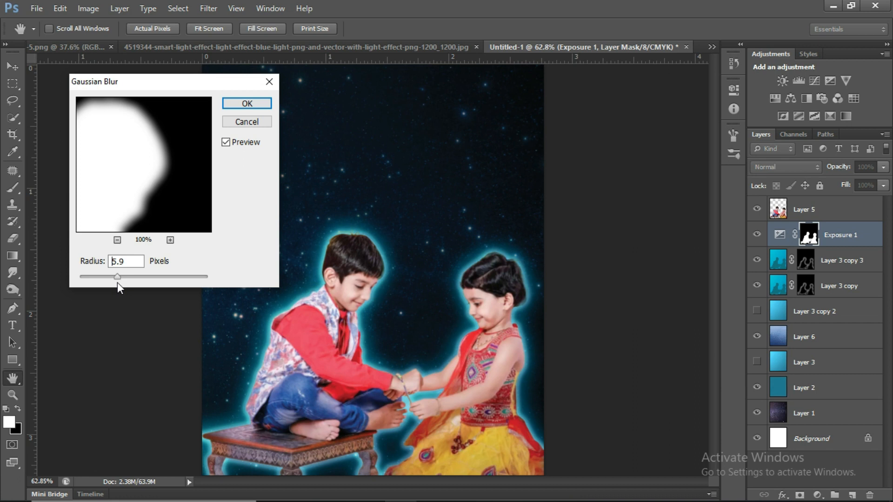
left_click(247, 103)
key("e")
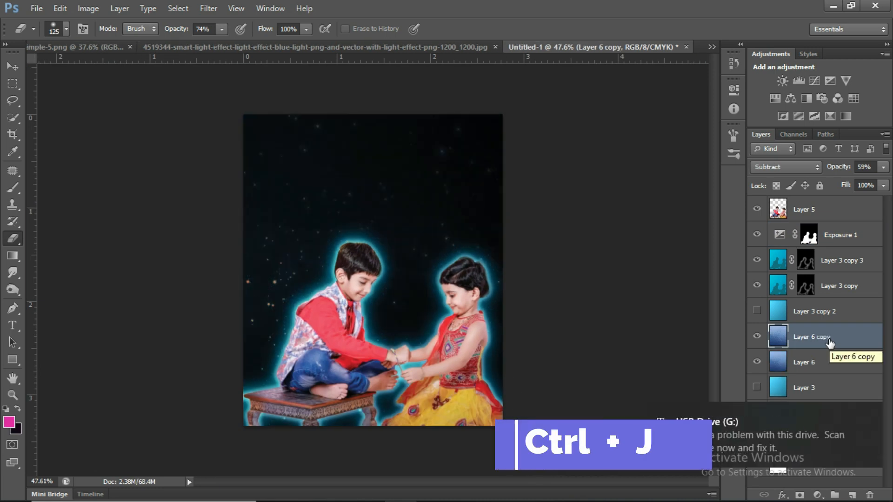
Shift the hue of Layer 6 copy by +41 with Hue/Saturation.
key("ctrl+u")
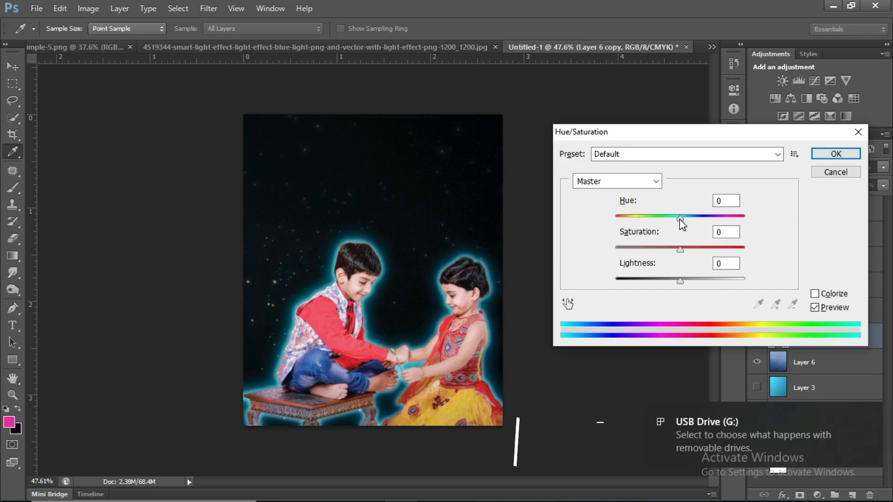
left_click_drag(680, 218, 707, 223)
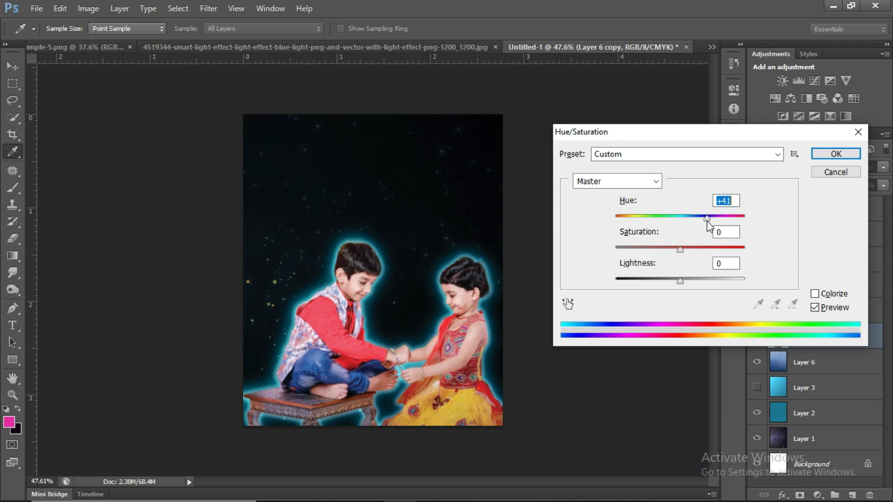
left_click(837, 154)
key("e")
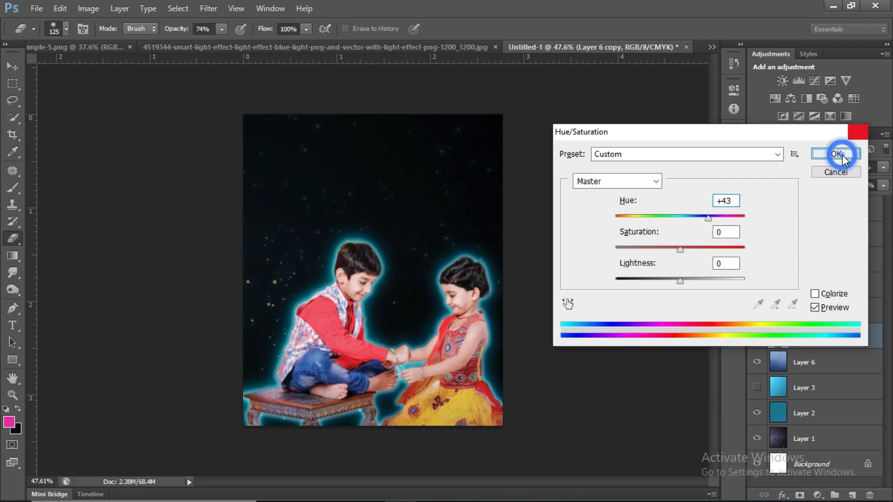
Add a black mask to Layer 6 copy and paint white around the children with a 200 px Brush at 42% opacity.
left_click(800, 496, "alt")
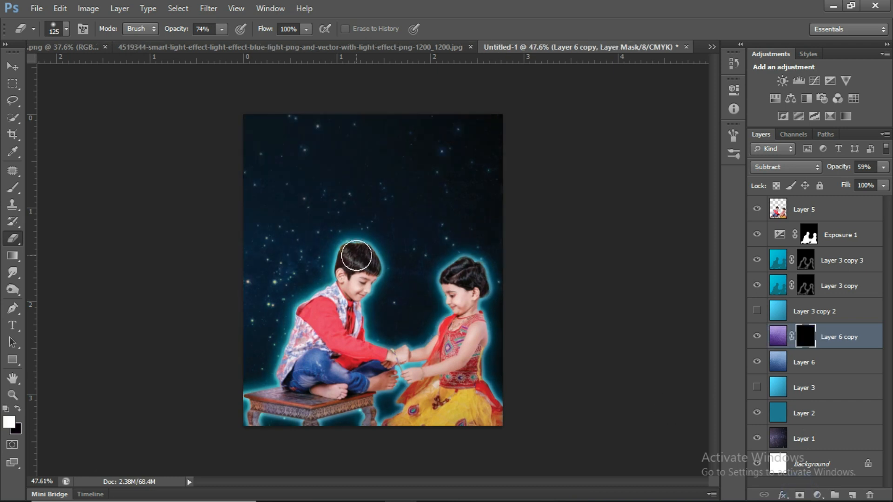
key("b")
key("bracketright")
key("bracketright")
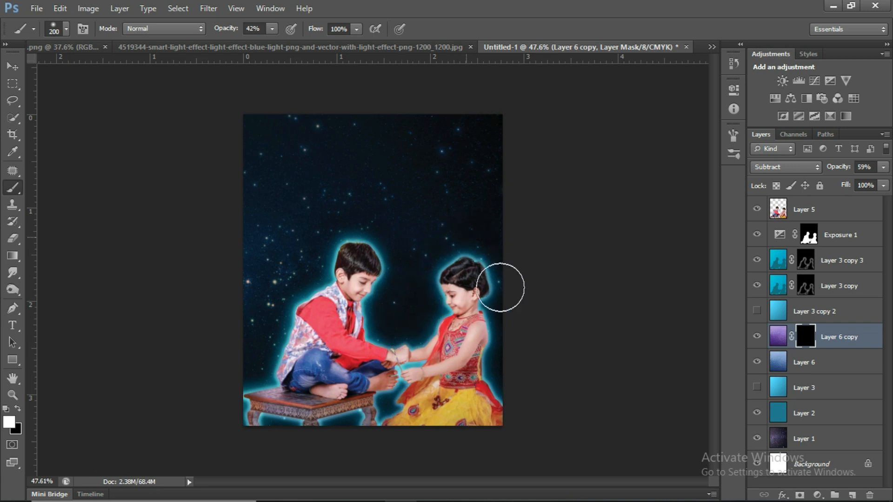
left_click_drag(490, 249, 430, 310)
Paint more white over the lower part of Layer 6 copy's mask with the Brush enlarged to 600 px.
key("bracketright")
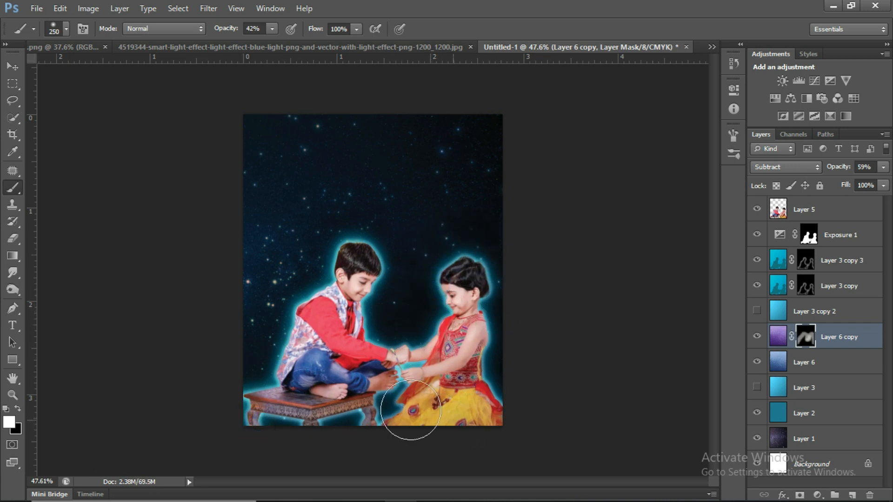
key("bracketright")
key("bracketright")
key("bracketright")
key("bracketright")
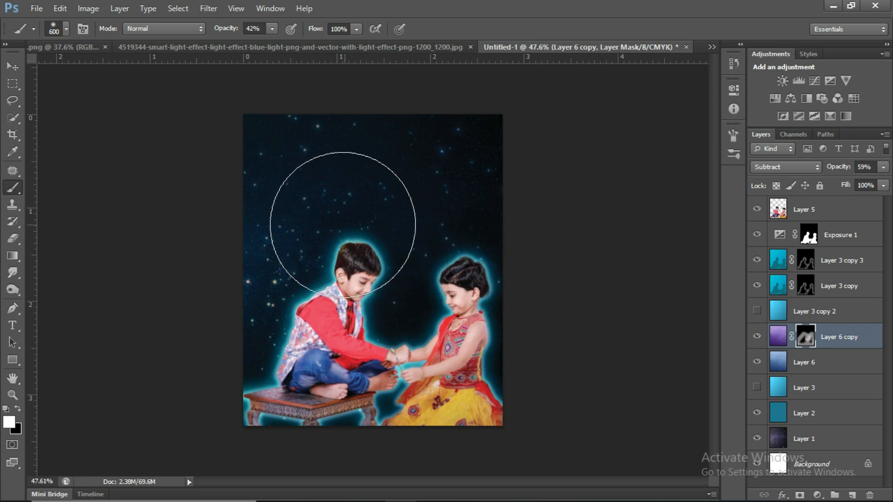
mouse_move(496, 325)
left_mouse_down()
mouse_move(278, 377)
mouse_move(367, 305)
left_mouse_up()
key("bracketright")
mouse_move(368, 310)
left_mouse_down()
mouse_move(271, 310)
mouse_move(525, 420)
mouse_move(528, 401)
left_mouse_up()
scroll(527, 389, "up", 1)
scroll(526, 389, "up", 1)
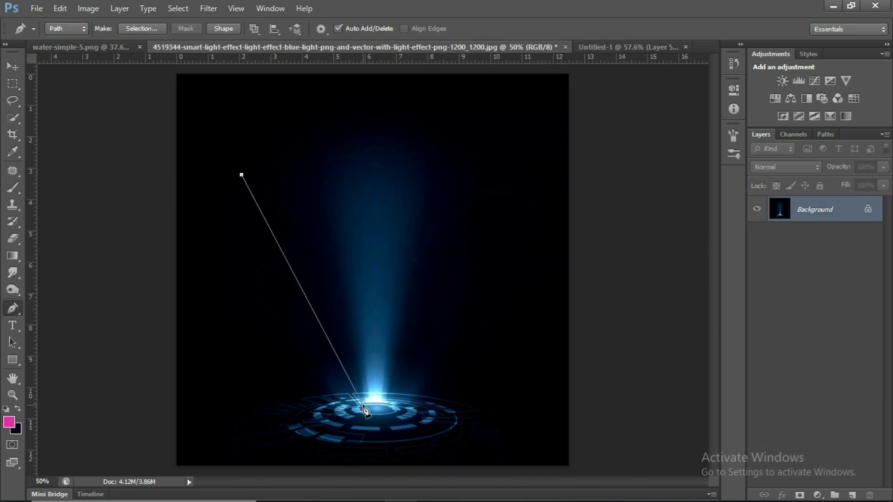
Close a Pen path around the blue light beam, with a curved top edge, and convert it to a selection.
left_click(363, 404)
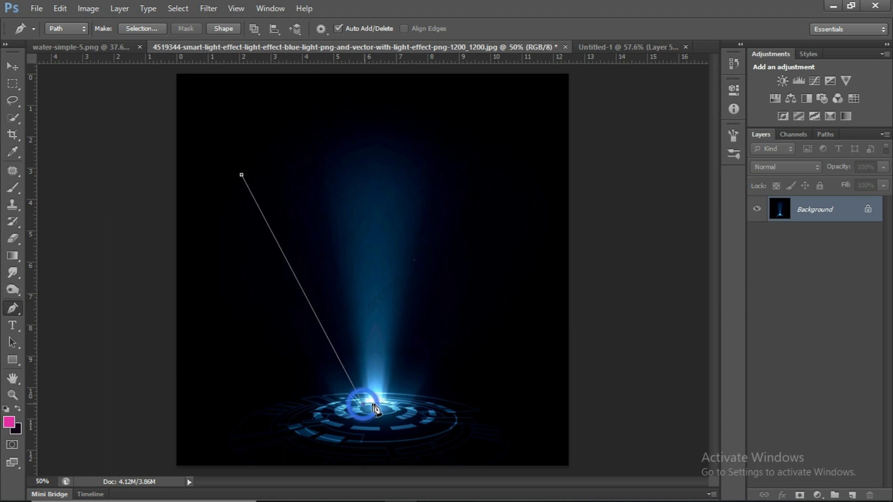
left_click(412, 405)
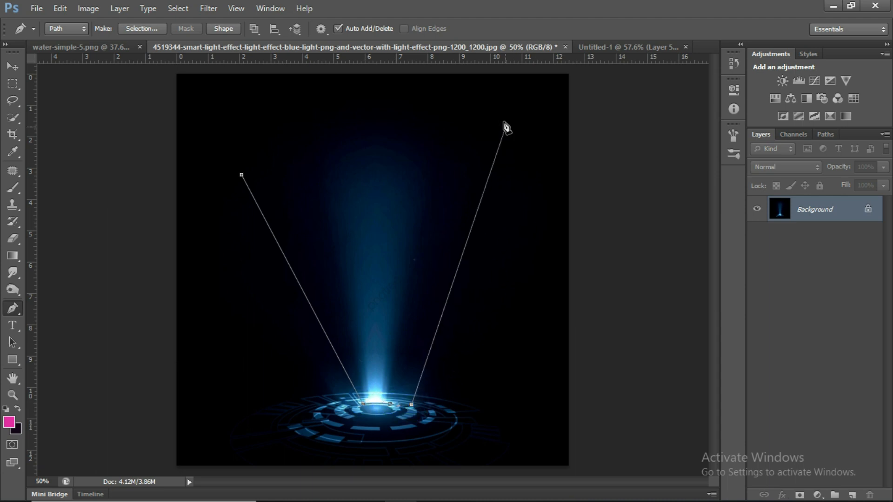
left_click(516, 137)
left_click_drag(407, 76, 330, 77)
left_click(242, 174)
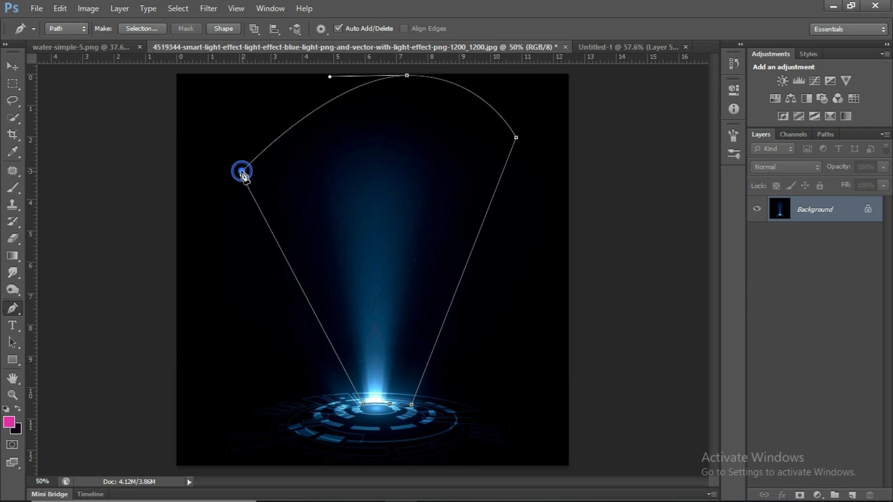
key("ctrl+Return")
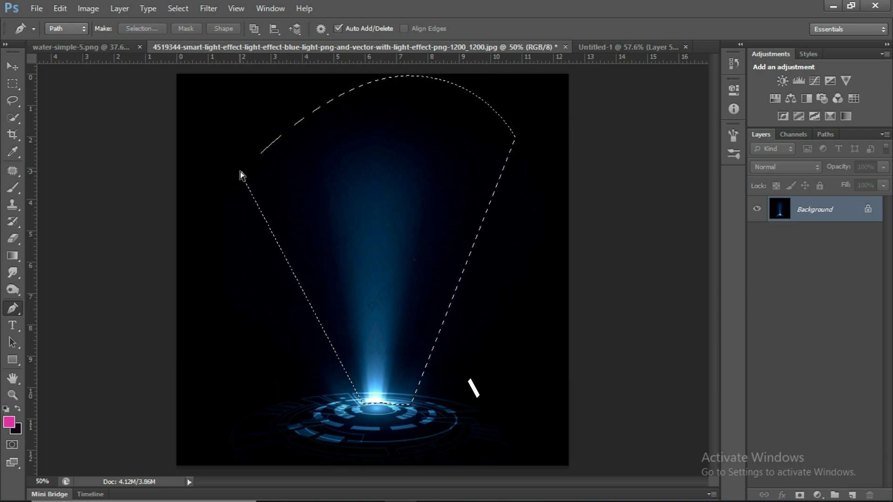
Copy the selected light beam into the Untitled-1 composite as a new top layer and hide that layer.
key("ctrl+c")
left_click(652, 45)
key("ctrl+v")
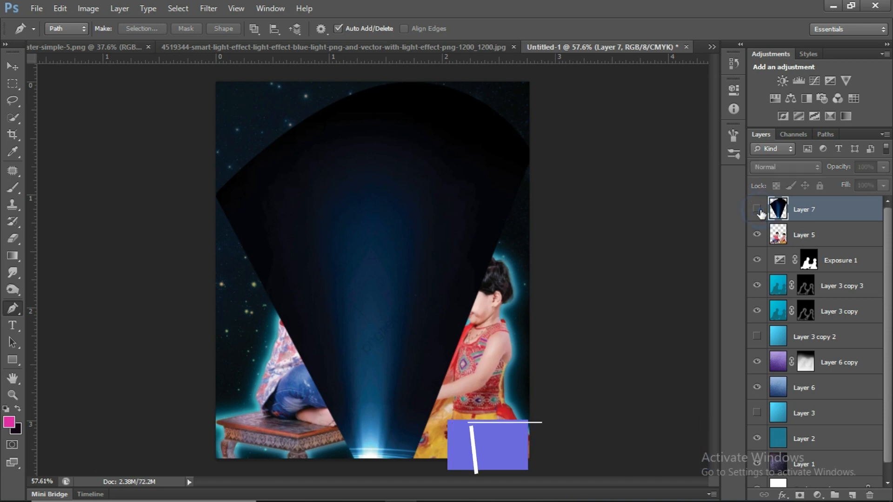
left_click(756, 209)
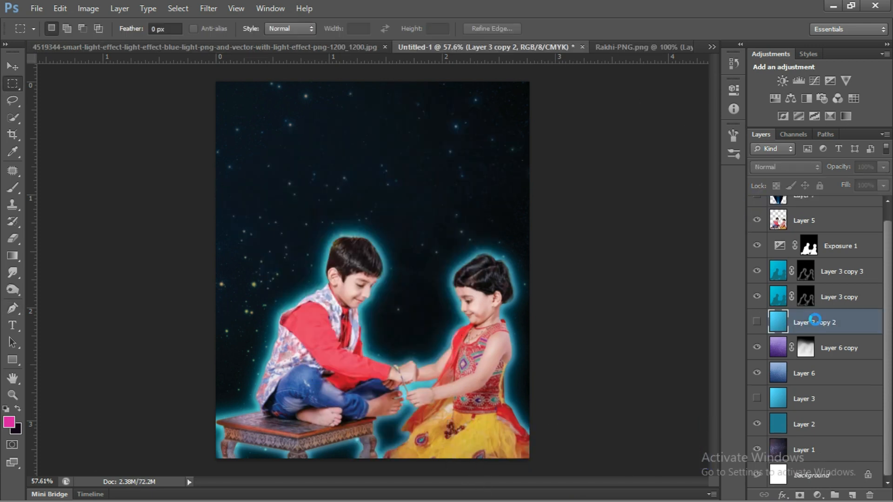
Paste the water texture behind the children's glow layers and move it up to the canvas's upper edge.
key("ctrl+v")
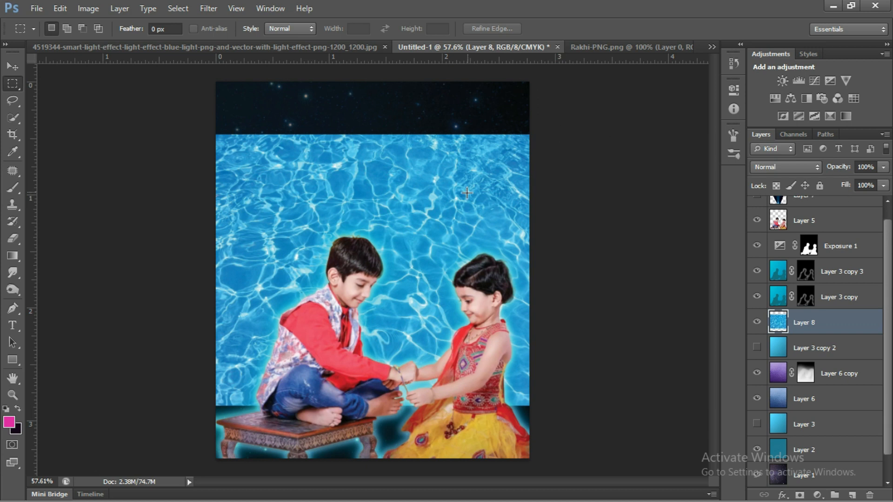
key("v")
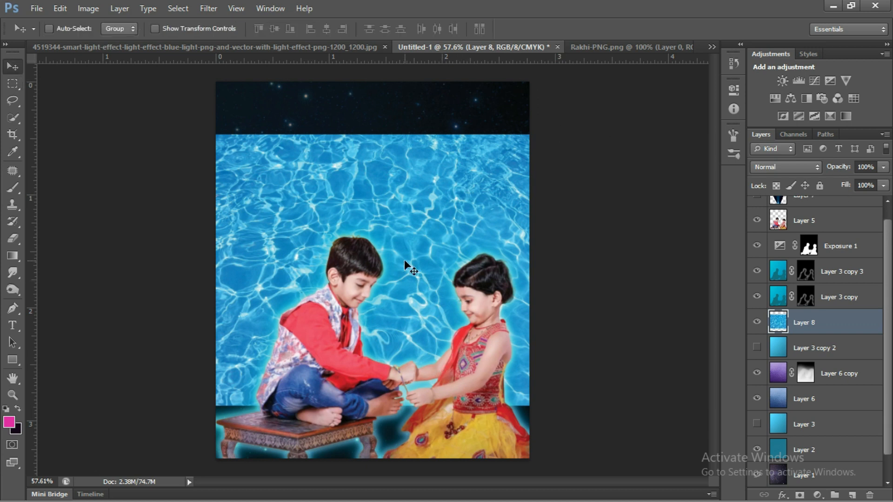
left_click_drag(409, 234, 410, 182)
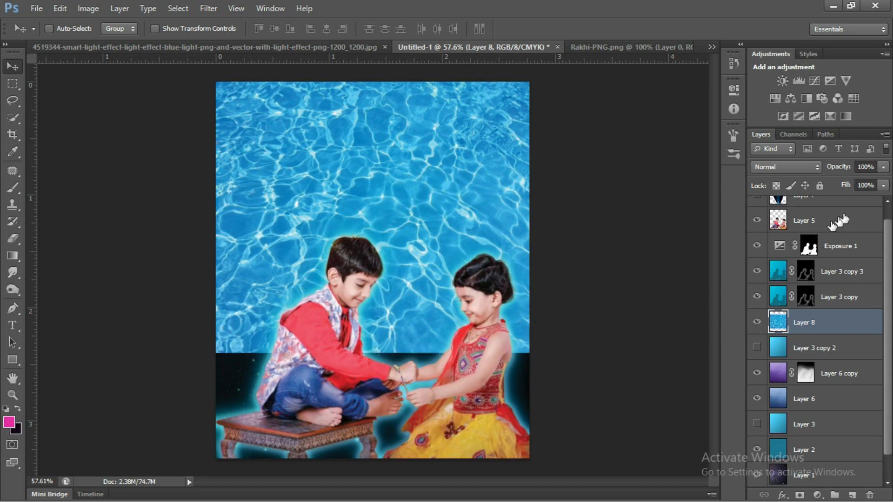
Blend the water texture on Layer 8 in Hard Mix at 75% opacity and shift its hue to about +96.
left_click(882, 168)
left_click(872, 180)
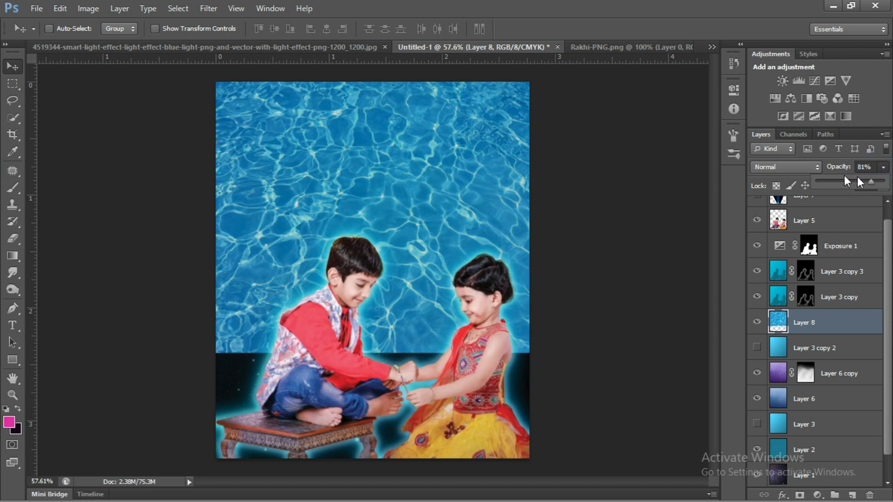
left_click(791, 166)
left_click(784, 23)
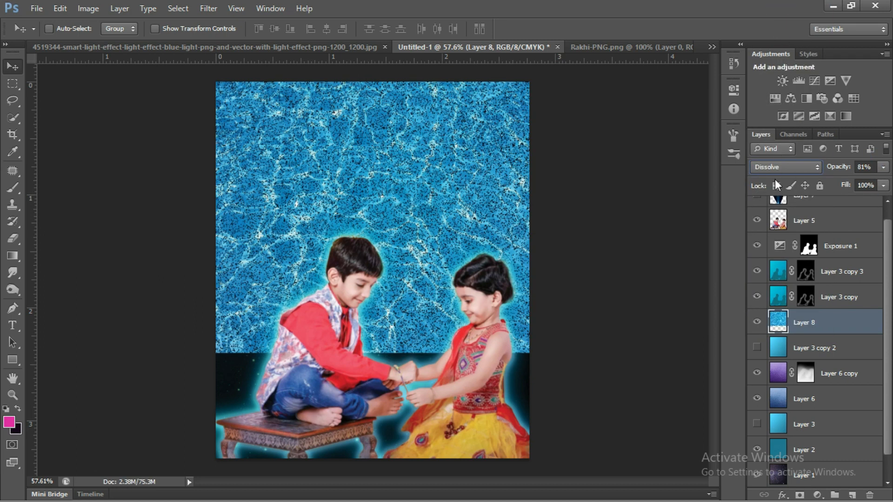
scroll(808, 164, "down", 2)
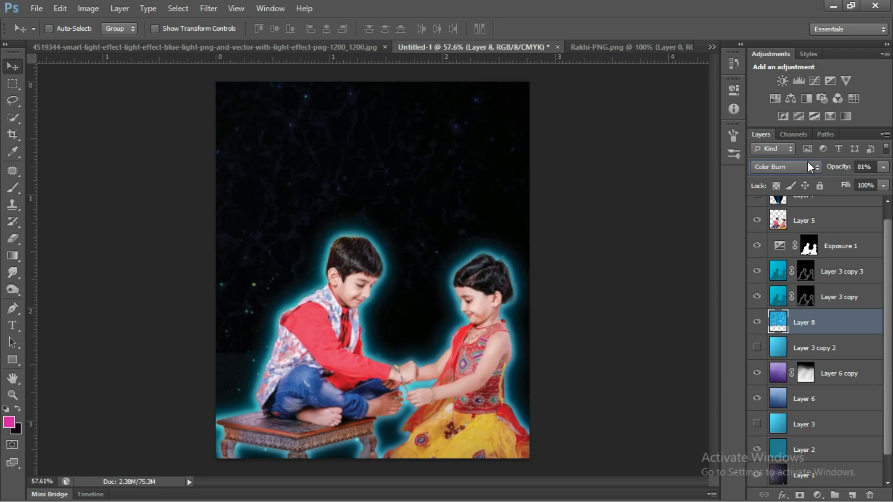
scroll(808, 160, "down", 1)
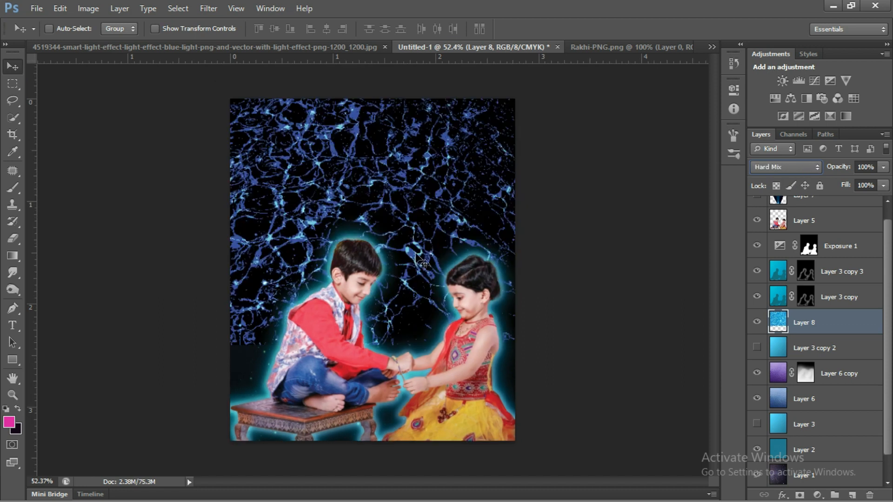
left_click(883, 167)
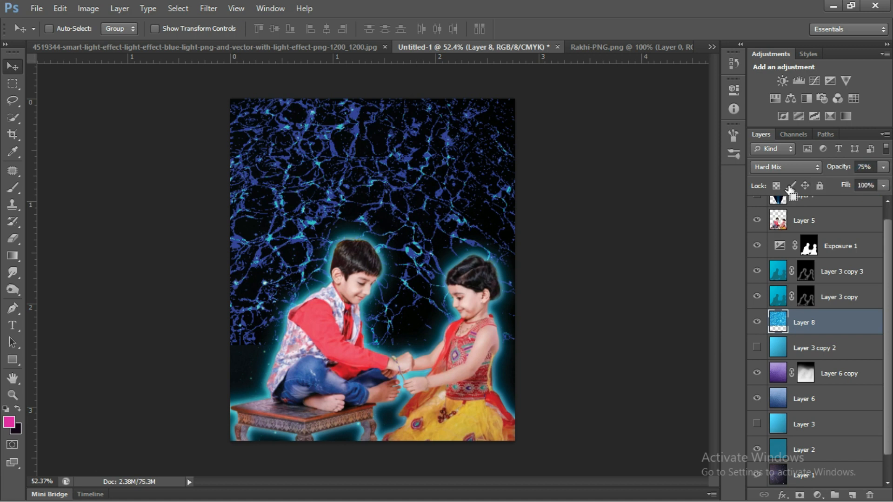
key("ctrl+u")
left_click_drag(683, 220, 725, 219)
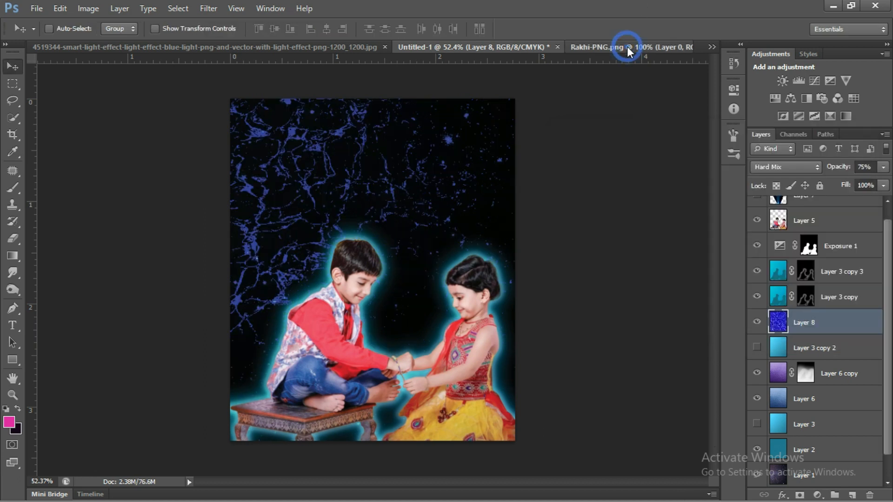
Copy the rakhi from Rakhi-PNG.png with a feathered selection and paste it into the Untitled-1 composite.
left_click(628, 47)
left_click(781, 212, "ctrl")
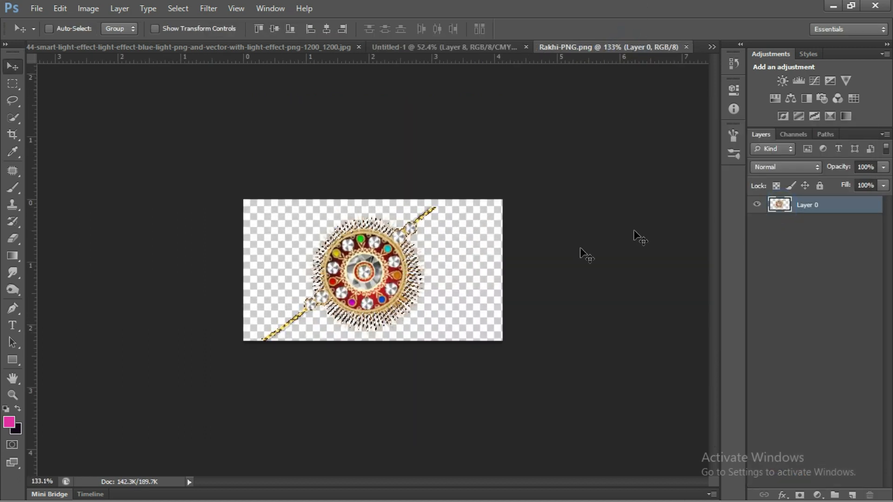
scroll(367, 274, "up", 5)
scroll(333, 291, "down", 2)
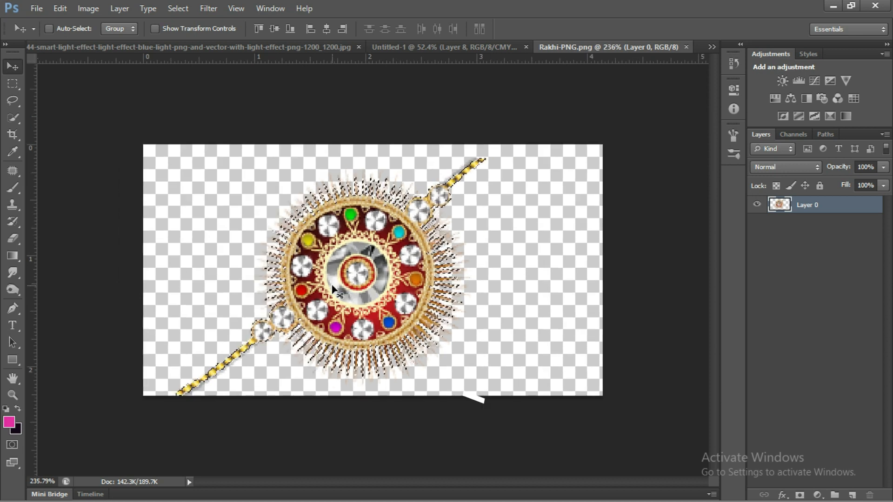
key("shift+F6")
key("Return")
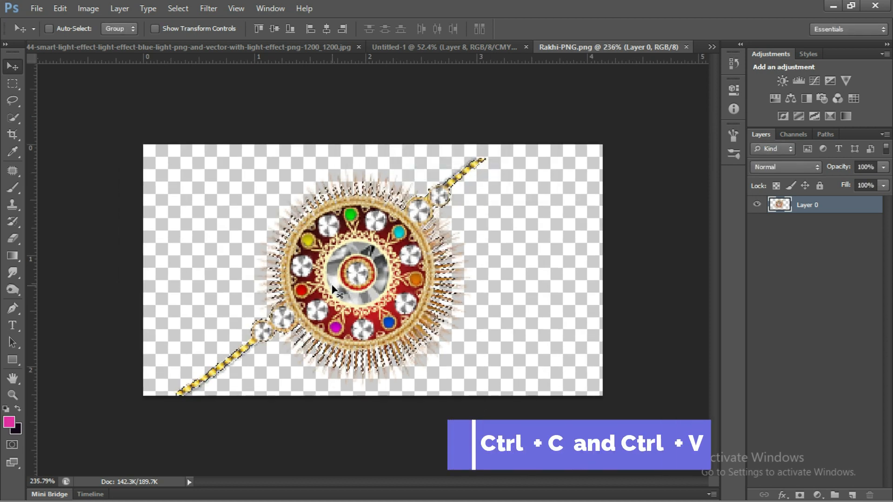
key("ctrl+c")
key("ctrl+shift+Tab")
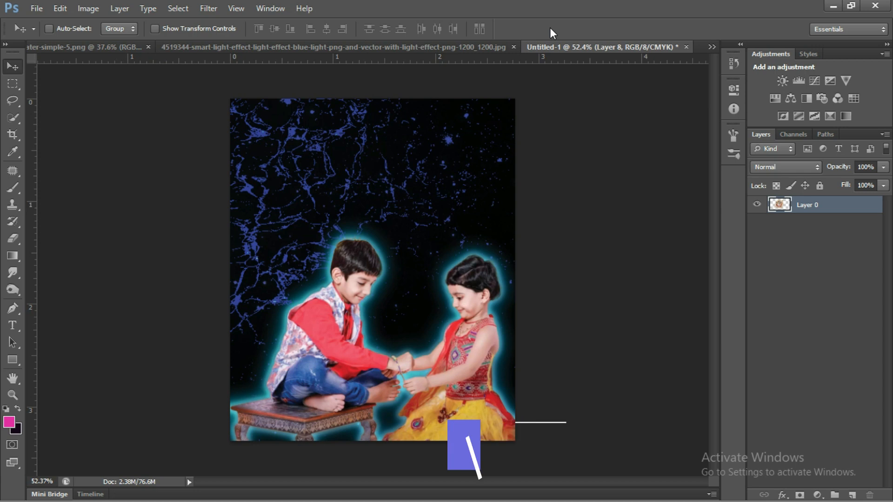
key("ctrl+v")
Flip, rotate and shrink the rakhi to fit the boy's wrist, and move its layer above Layer 5.
key("ctrl+t")
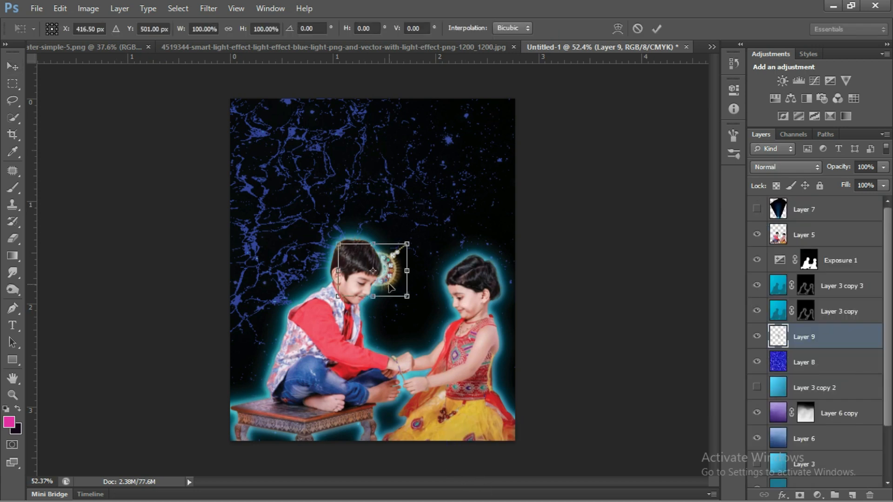
left_click_drag(388, 272, 421, 325)
right_click(420, 322)
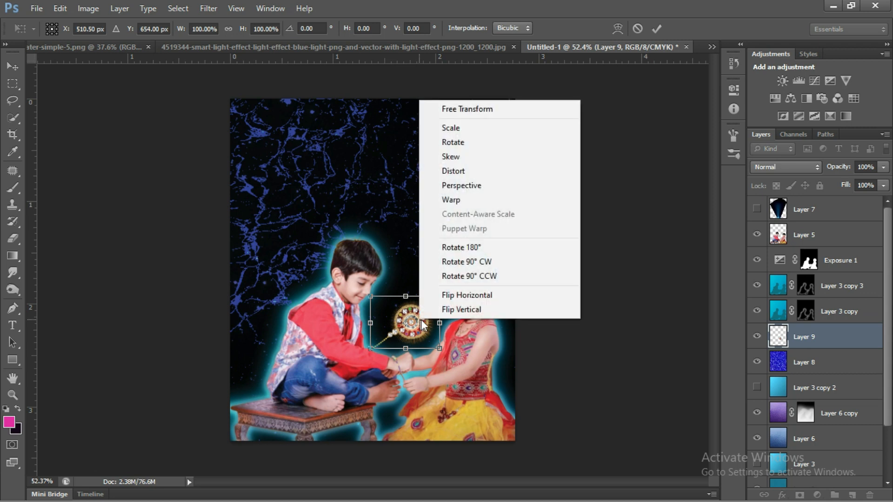
left_click(463, 296)
left_click_drag(463, 319, 447, 345)
left_click_drag(398, 276, 403, 310)
scroll(404, 321, "up", 2)
scroll(418, 334, "up", 1)
mouse_move(396, 399)
left_mouse_down()
mouse_move(389, 407)
mouse_move(408, 381)
mouse_move(407, 350)
mouse_move(422, 361)
mouse_move(398, 401)
left_mouse_up()
left_click(815, 341)
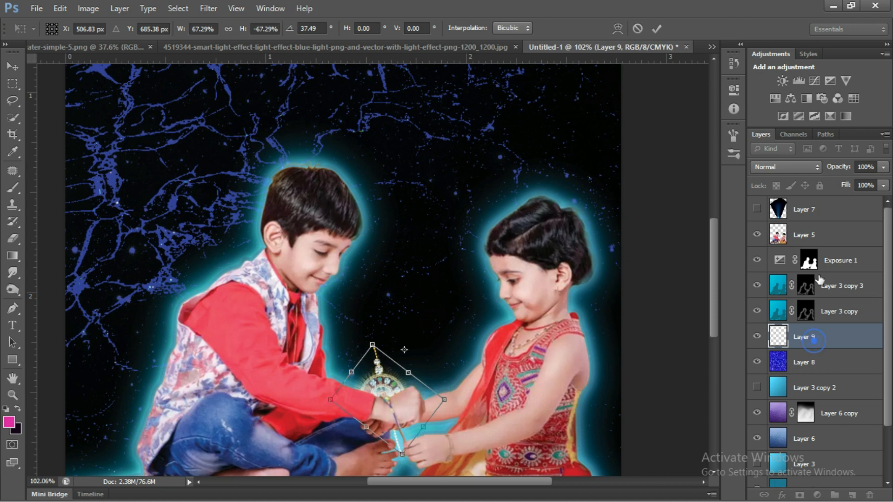
left_click_drag(404, 350, 421, 368)
left_click(656, 29)
left_click_drag(841, 339, 824, 223)
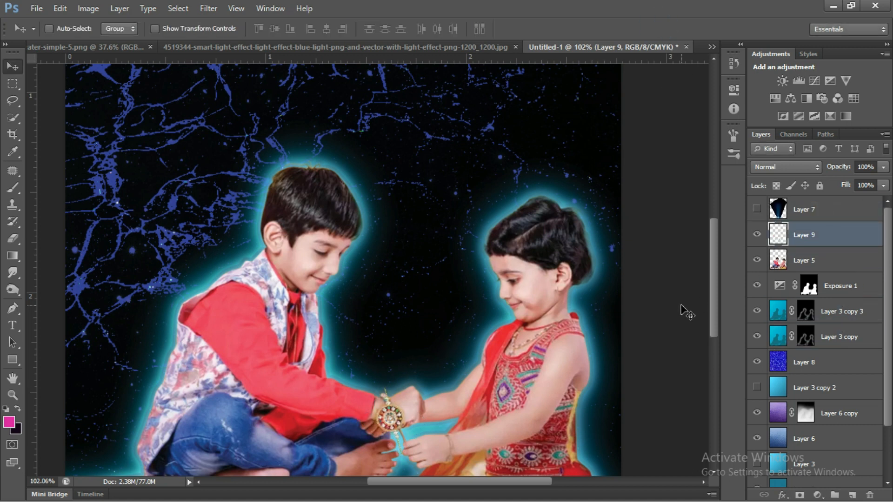
Distort the rakhi to follow the boy's wrist, squeezing its height to about 77%.
key("ctrl+t")
left_click_drag(400, 402, 377, 386)
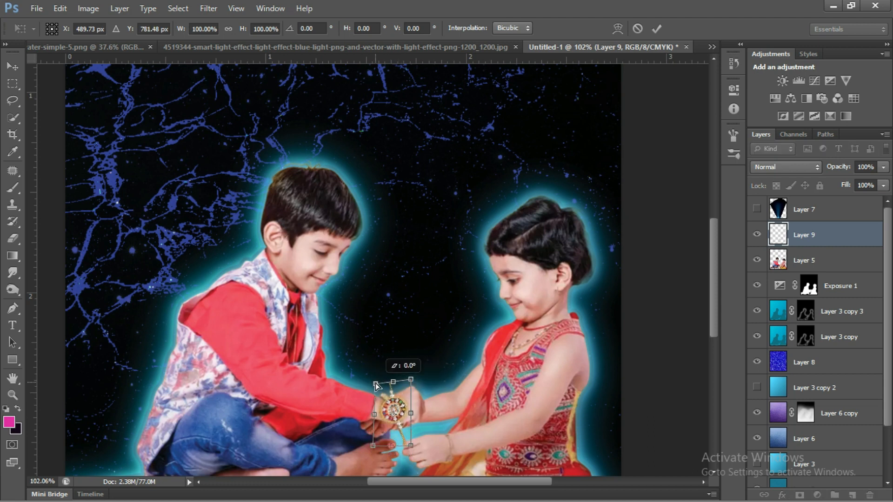
left_click(409, 383)
mouse_move(404, 392)
left_mouse_down()
mouse_move(379, 387)
mouse_move(403, 393)
mouse_move(399, 409)
mouse_move(394, 393)
left_mouse_up()
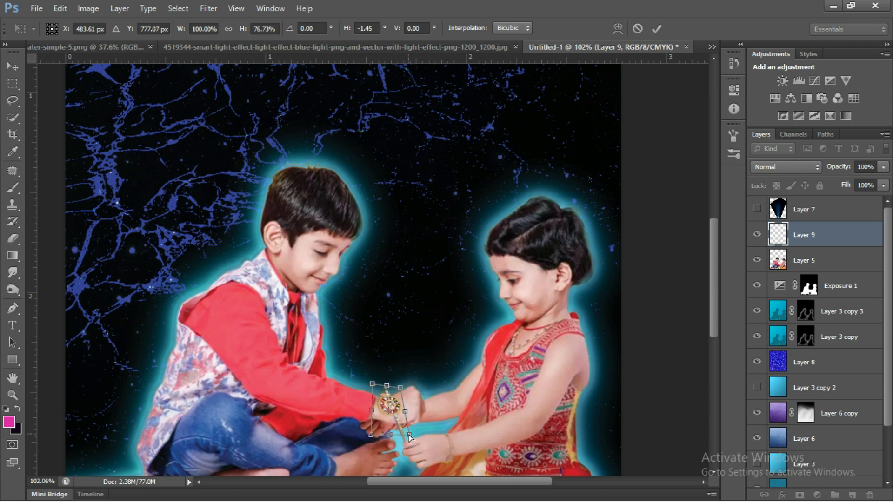
Show the light beam on Layer 7, move it up between the children and scale it to about 60%.
left_click(790, 211)
left_click(757, 210)
scroll(614, 231, "down", 3)
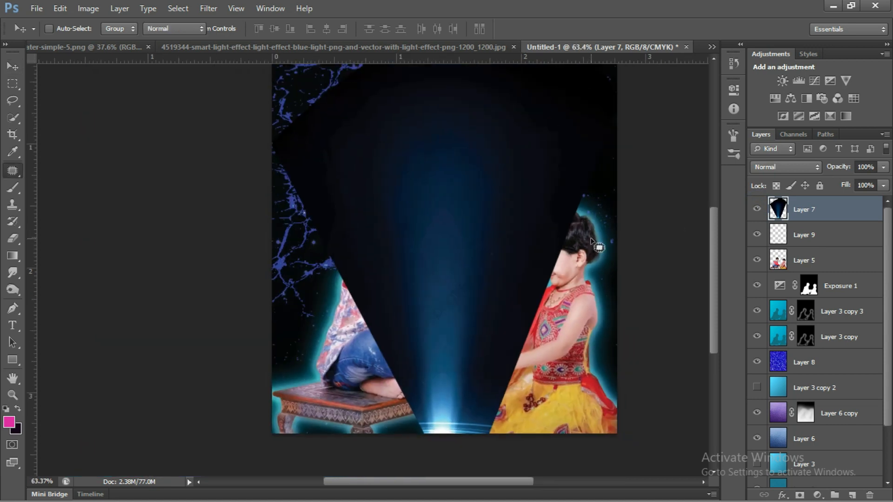
key("ctrl+t")
left_click_drag(461, 337, 494, 243)
scroll(494, 243, "down", 3)
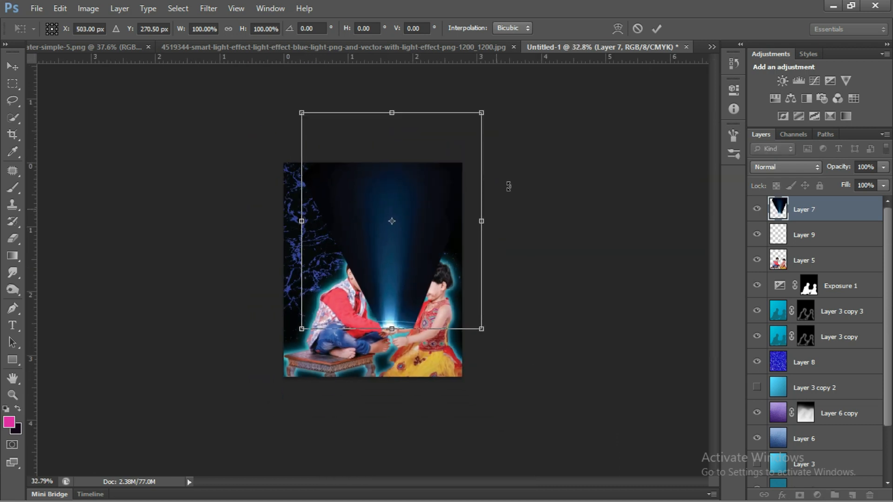
left_click_drag(482, 112, 446, 156)
left_click_drag(303, 160, 339, 203)
scroll(411, 316, "up", 1)
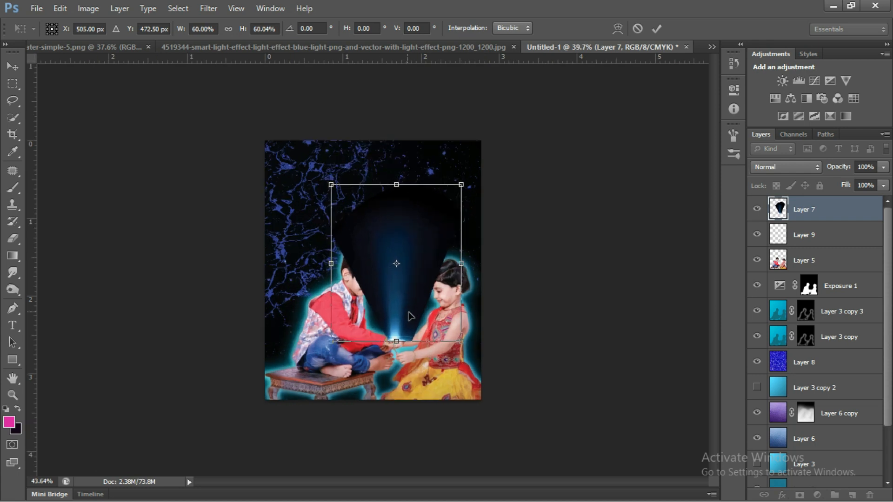
scroll(411, 316, "up", 3)
Shrink the light beam to about 45% width and 48% height, with its base just above the rakhi.
left_click_drag(419, 345, 400, 362)
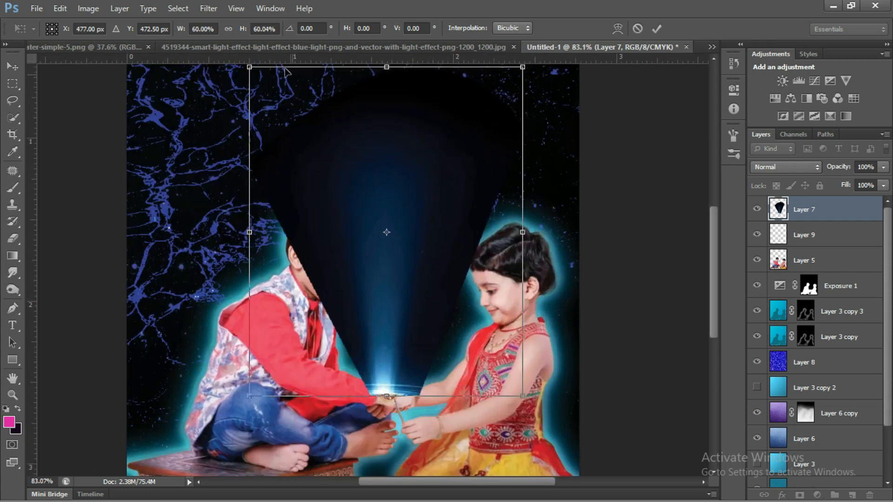
left_click_drag(249, 70, 270, 93)
left_click_drag(526, 404, 504, 395)
left_click_drag(420, 313, 436, 324)
left_click_drag(280, 102, 303, 131)
left_click_drag(455, 317, 442, 308)
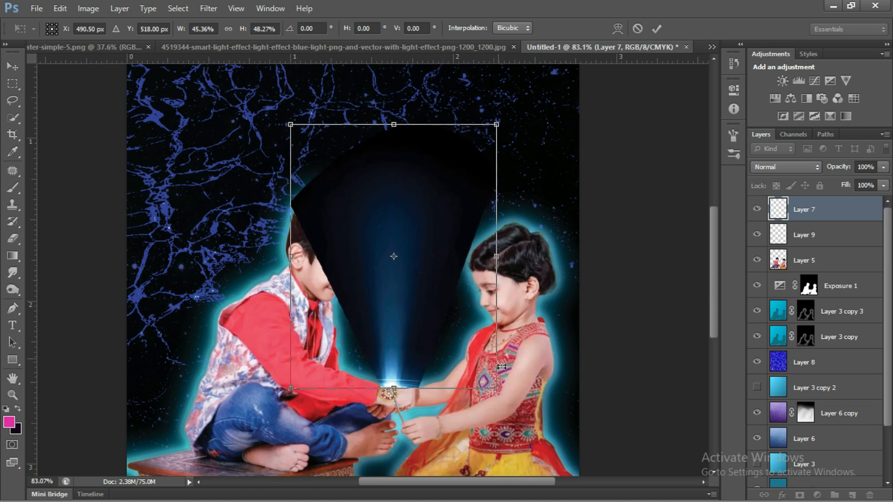
left_click_drag(442, 349, 443, 354)
key("j")
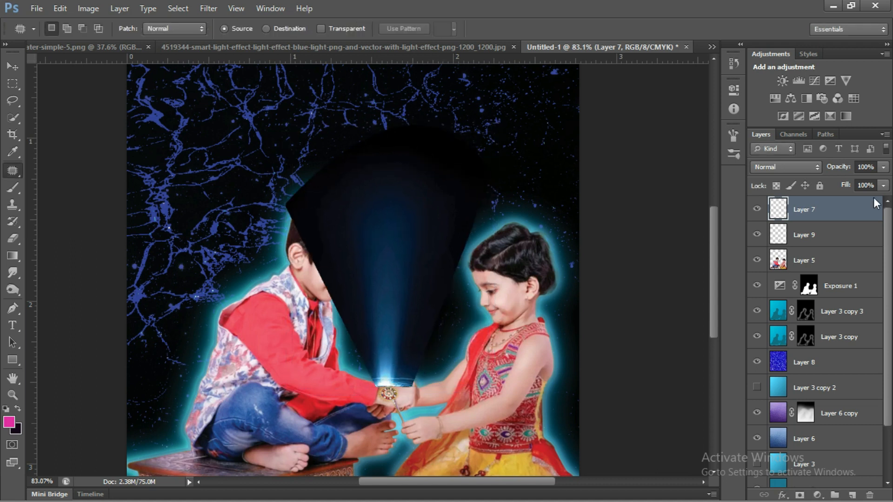
Set the light beam layer's blend mode to Screen.
left_click(807, 169)
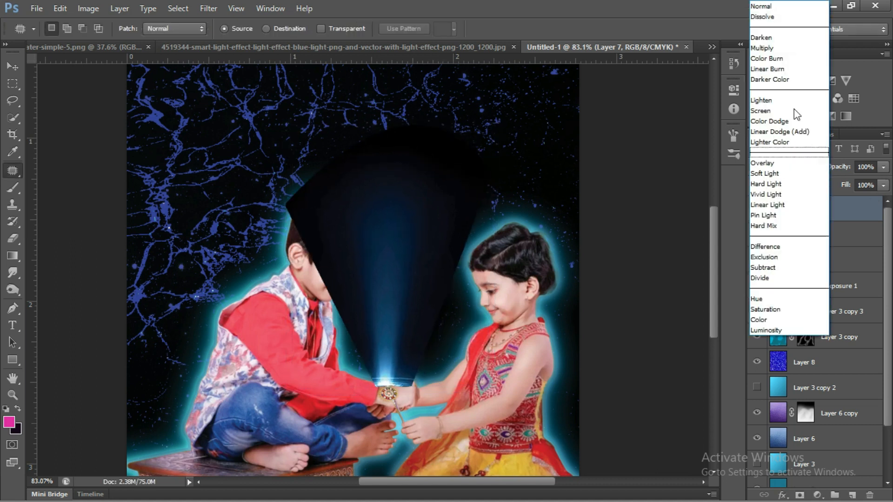
left_click(786, 39)
scroll(813, 161, "up", 3)
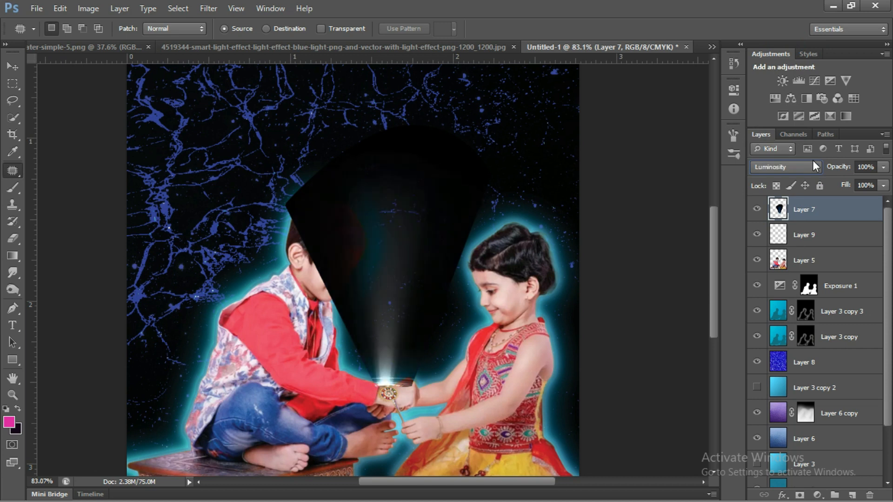
left_click(815, 163)
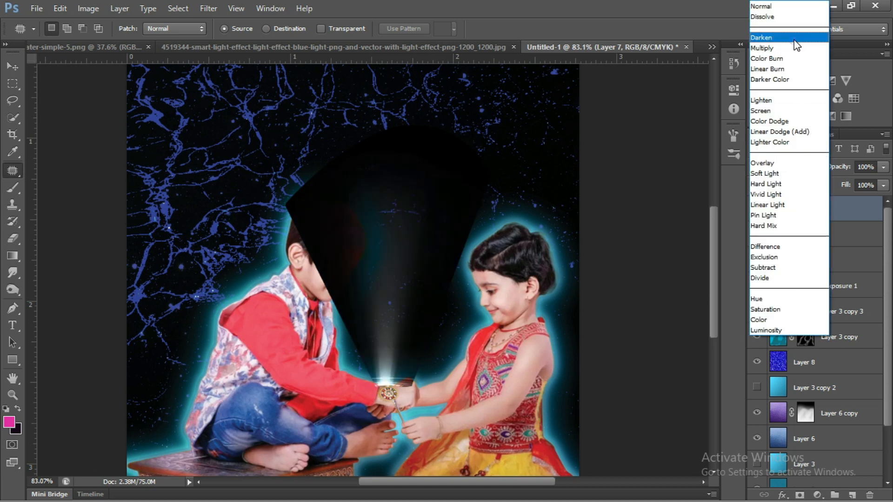
left_click(795, 39)
scroll(820, 169, "down", 2)
scroll(820, 169, "down", 4)
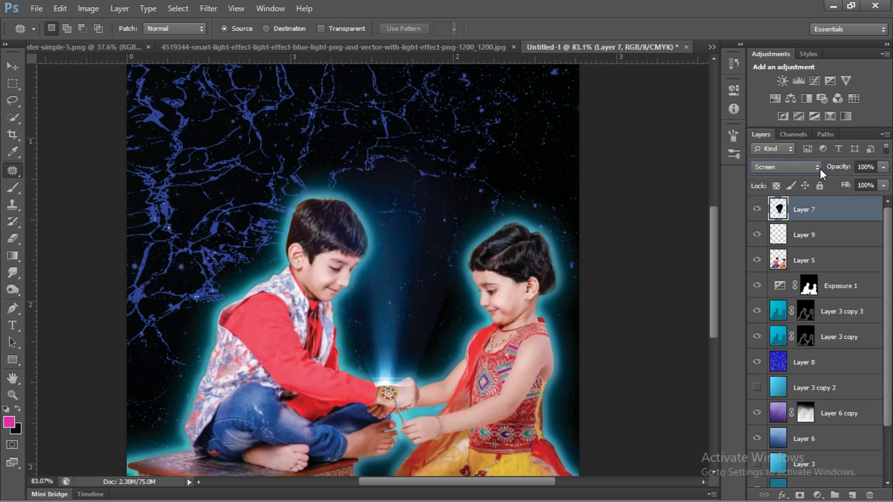
Nudge the light beam slightly sideways and down so its bright base sits over the rakhi.
key("ctrl+t")
key("Right")
key("Right")
key("Right")
key("Right")
key("Right")
key("Right")
key("Right")
key("Right")
key("Right")
key("Right")
key("Right")
key("Right")
key("Right")
key("Down")
key("Down")
key("Down")
key("Down")
key("Down")
key("Down")
key("Down")
key("Down")
key("Down")
key("Down")
key("Left")
key("Down")
key("Down")
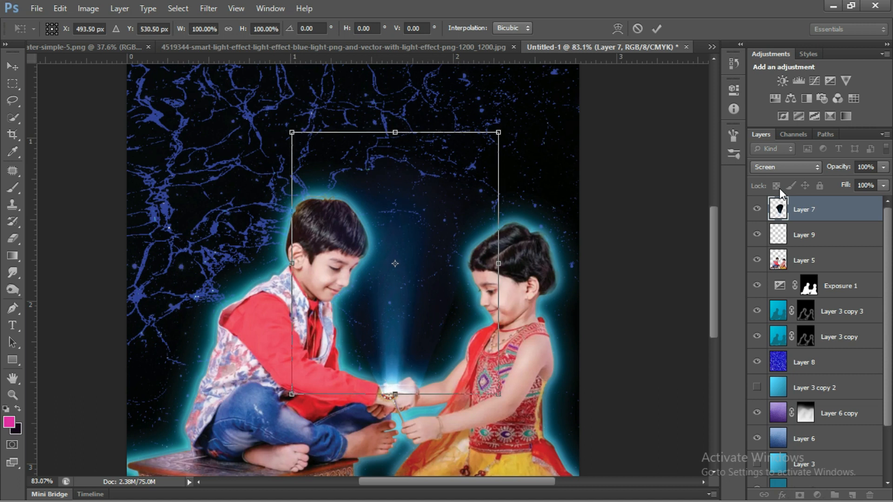
key("Return")
Erase the beam's hard base around the rakhi and hands with a 50 px Eraser at 31% opacity.
key("j")
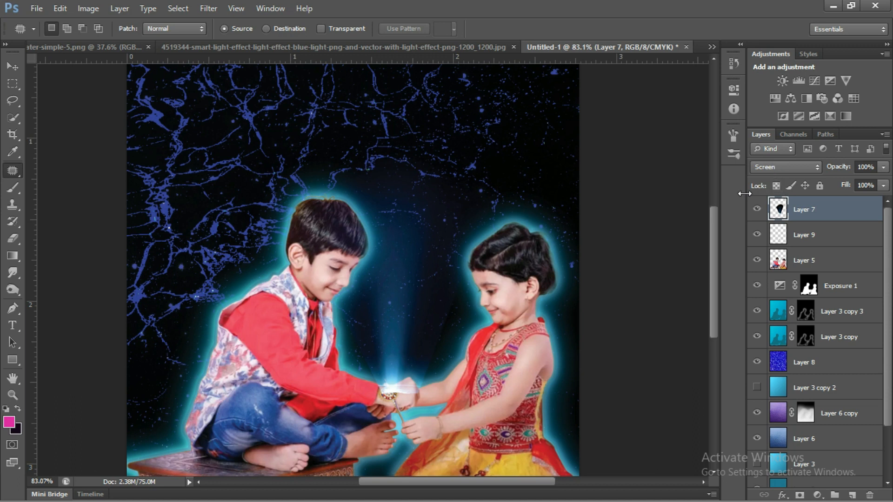
key("e")
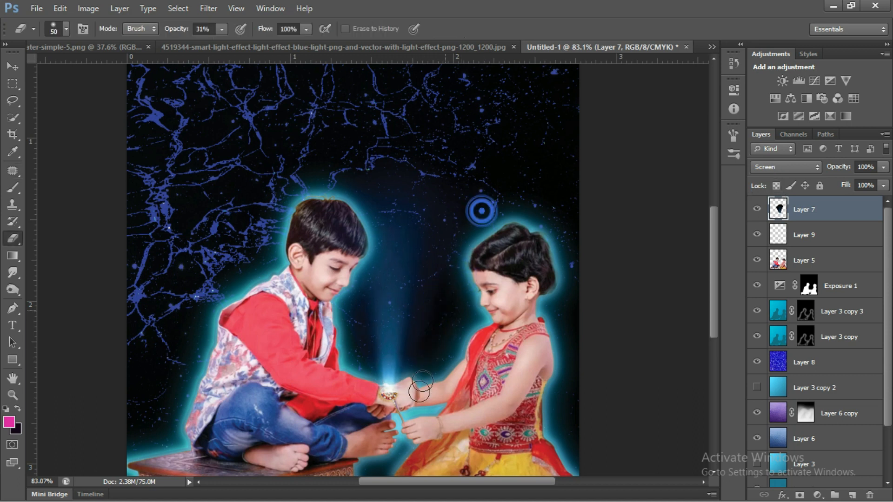
left_click(378, 408)
left_click(382, 400)
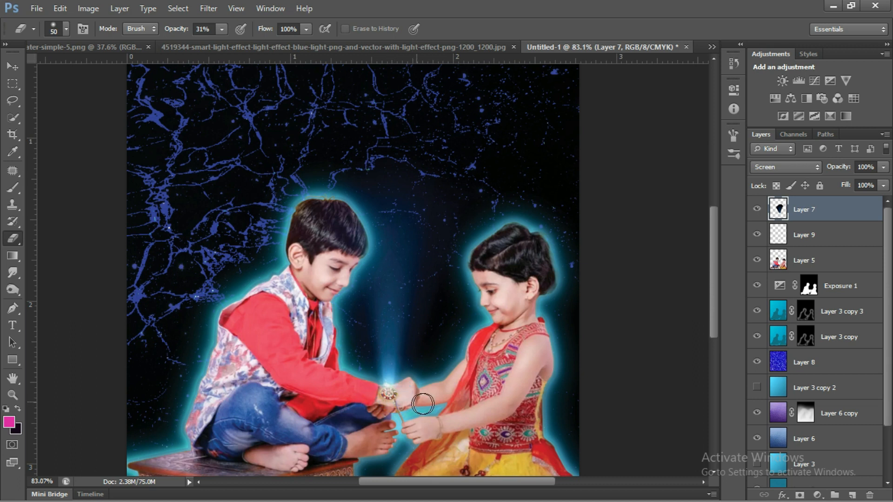
scroll(424, 404, "down", 2)
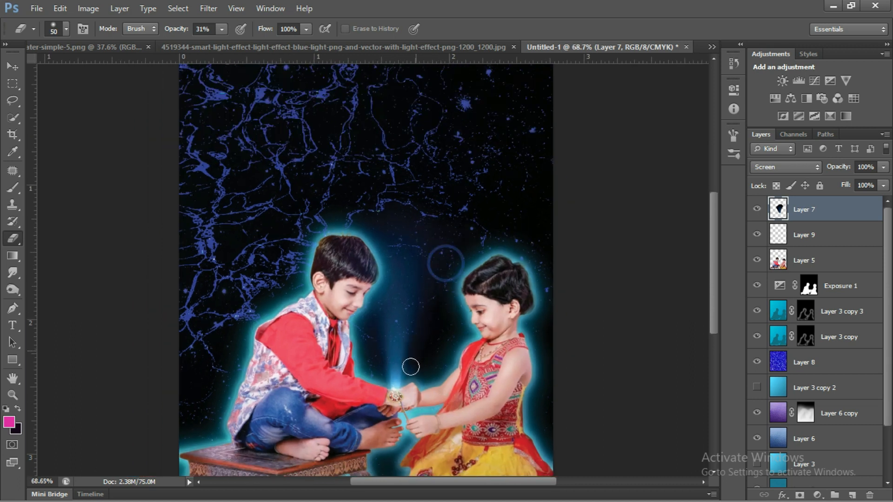
scroll(467, 378, "down", 2)
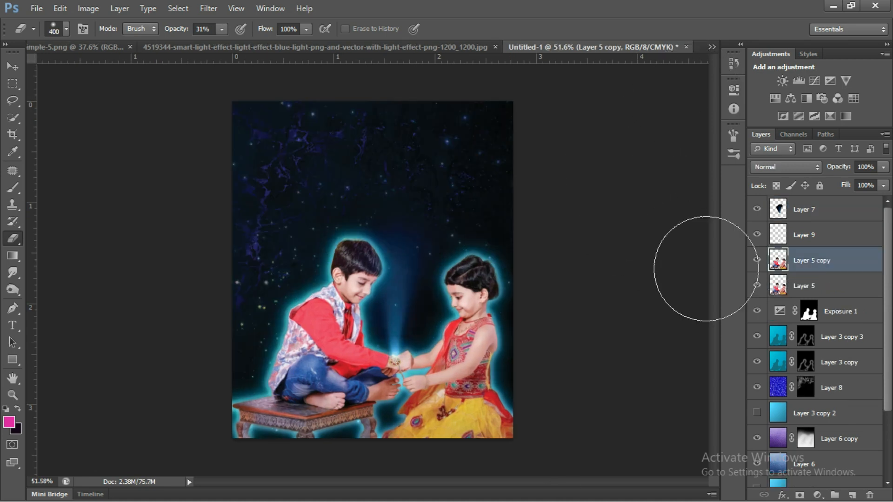
Adjust the exposure of Layer 5 copy, with exposure -0.38, offset -0.0528 and gamma correction 0.86.
left_click(86, 9)
mouse_move(149, 40)
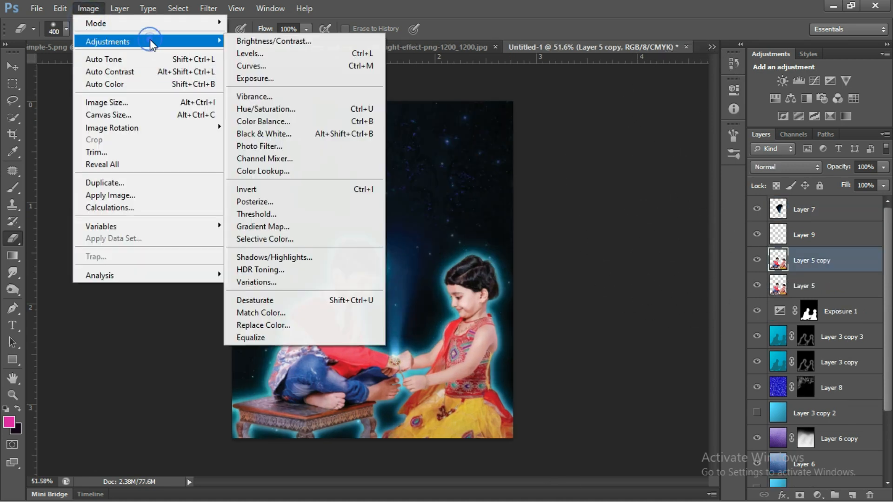
left_click(304, 80)
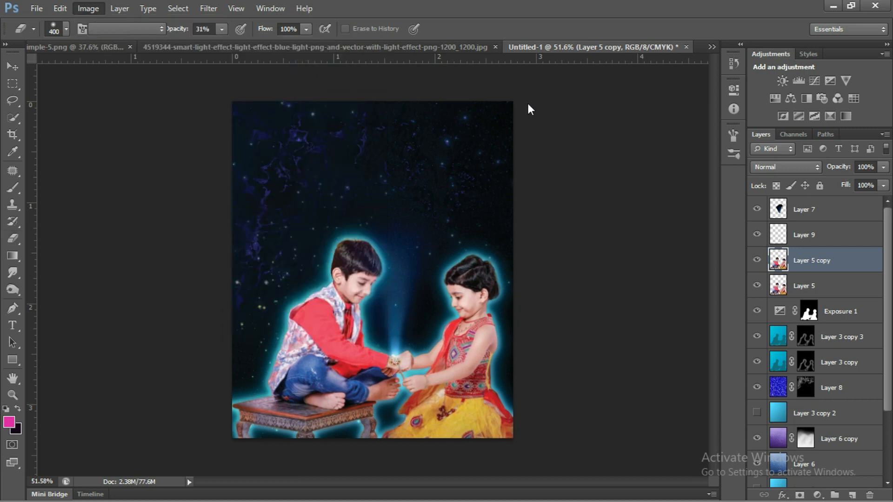
left_click_drag(642, 96, 639, 97)
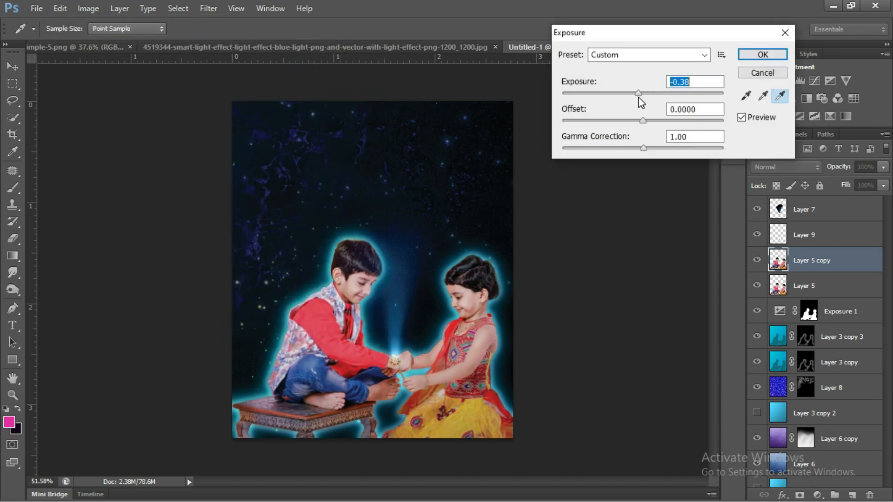
mouse_move(644, 148)
left_mouse_down()
mouse_move(659, 148)
mouse_move(622, 122)
mouse_move(634, 123)
mouse_move(652, 149)
left_mouse_up()
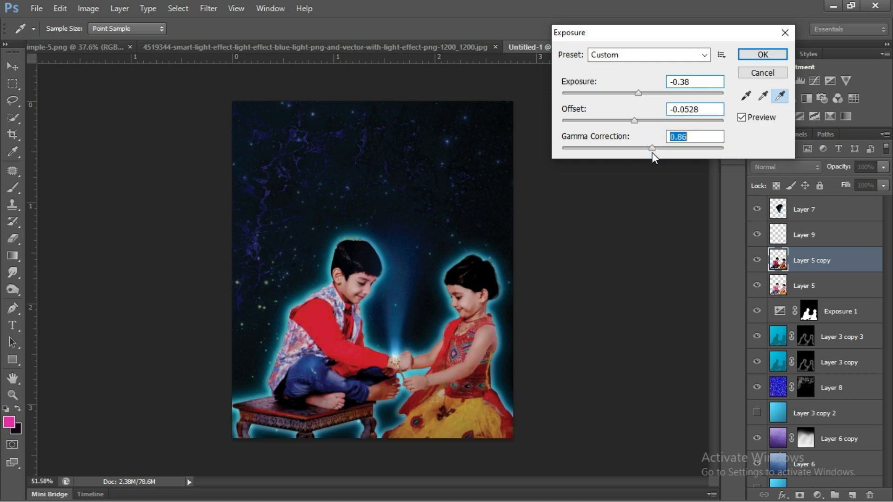
left_click(639, 95)
left_click(749, 55)
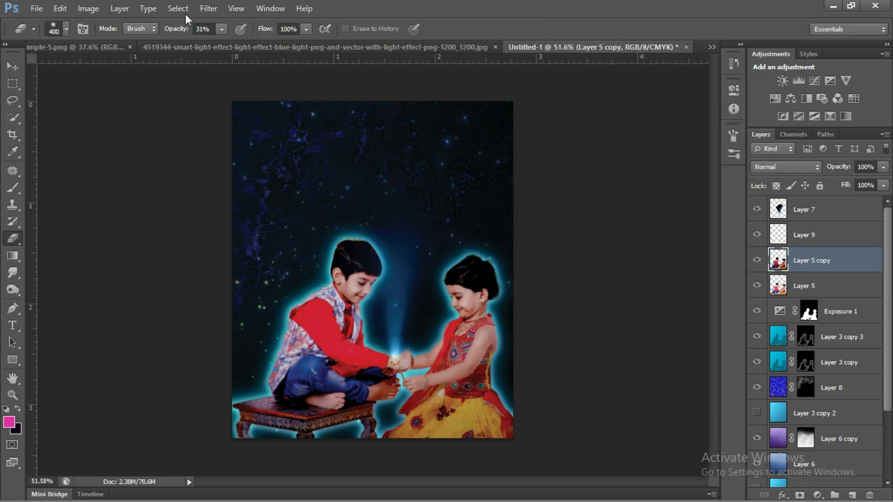
Raise the brightness of Layer 5 copy to 12 and its contrast to 14.
left_click(88, 13)
mouse_move(144, 43)
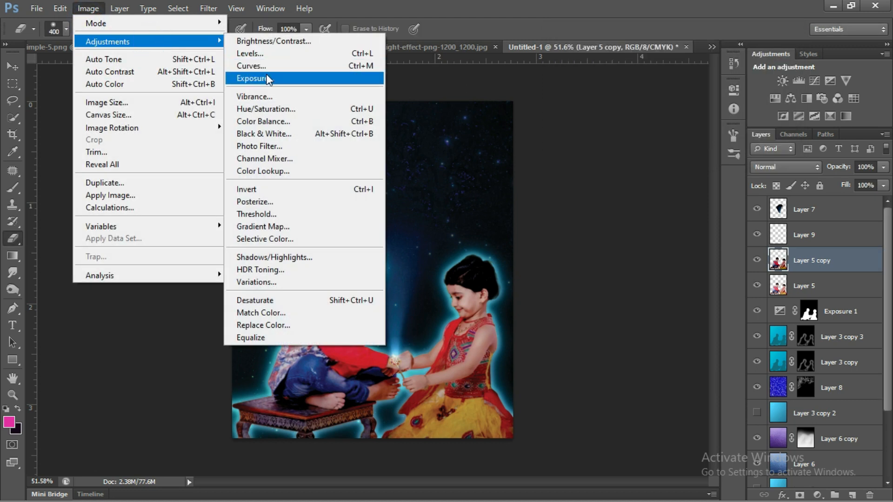
left_click(274, 40)
left_click_drag(563, 160, 571, 190)
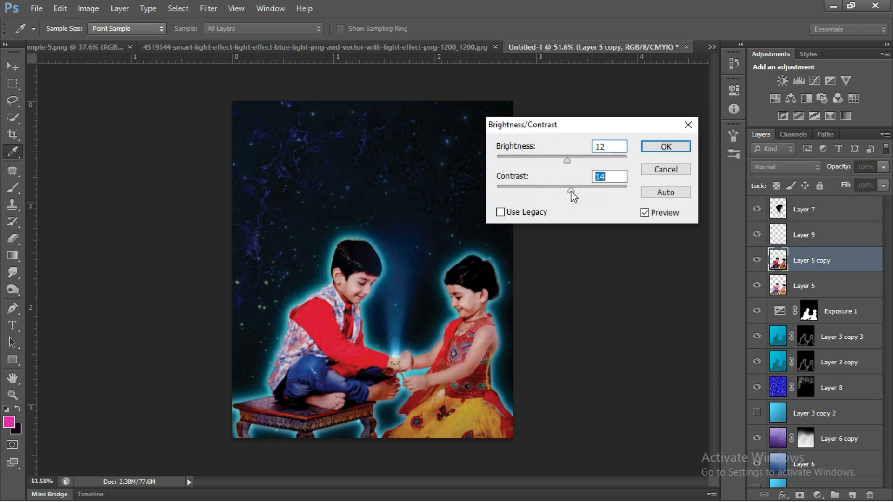
left_click(646, 152)
key("e")
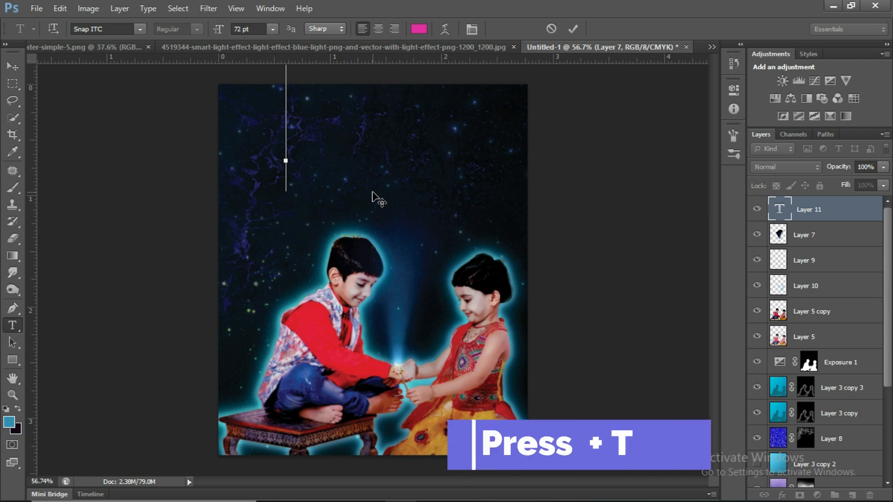
Add the title text "Raksha Bandhan" in the starry area above the children.
type("Rak")
scroll(372, 193, "down", 7)
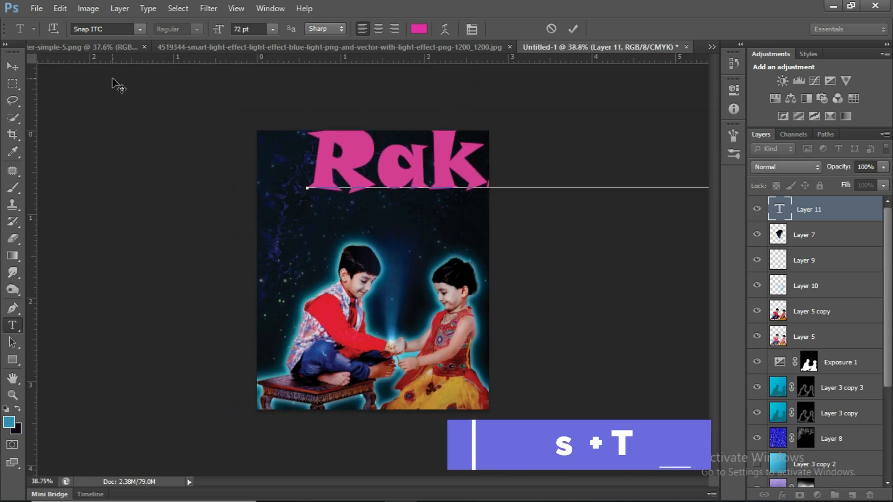
key("ctrl")
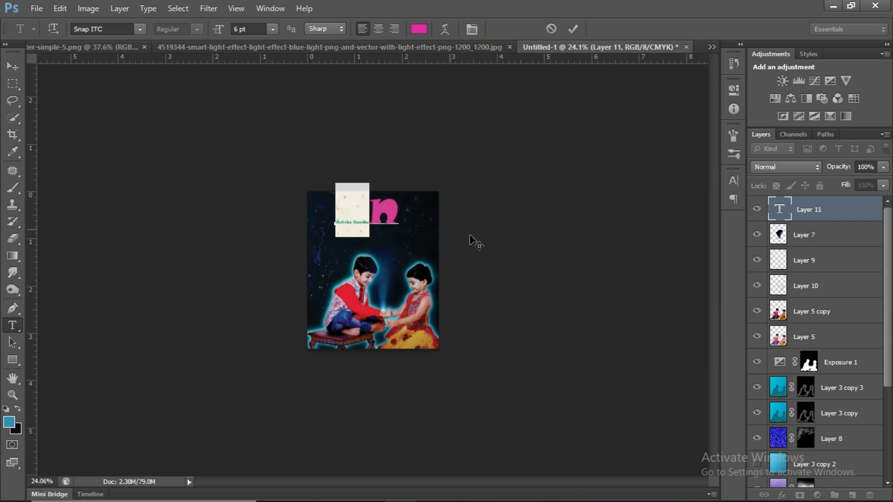
Reduce the whole "Raksha Bandhan" title to a font size of 6 pt.
left_click_drag(408, 205, 367, 207)
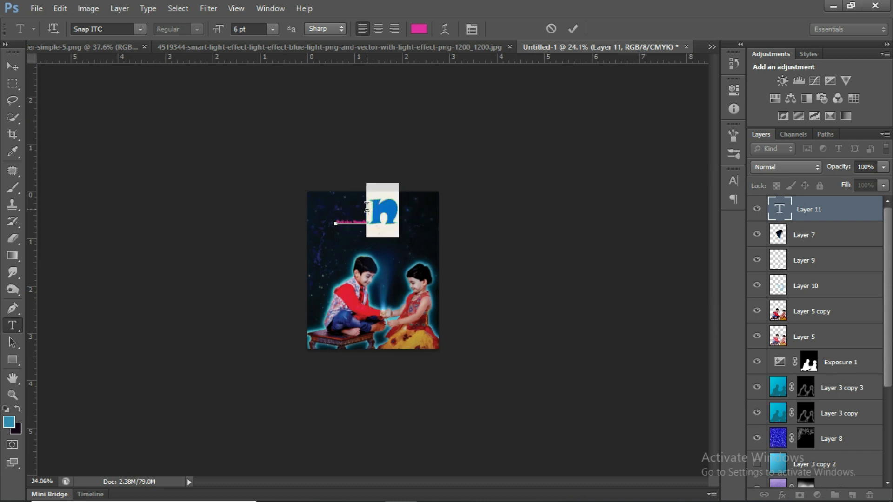
left_click(272, 29)
left_click(259, 62)
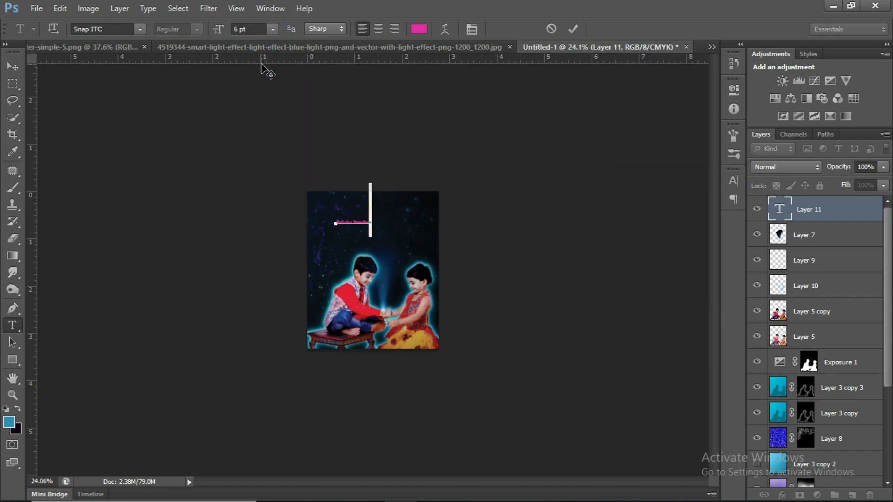
left_click_drag(392, 208, 338, 216)
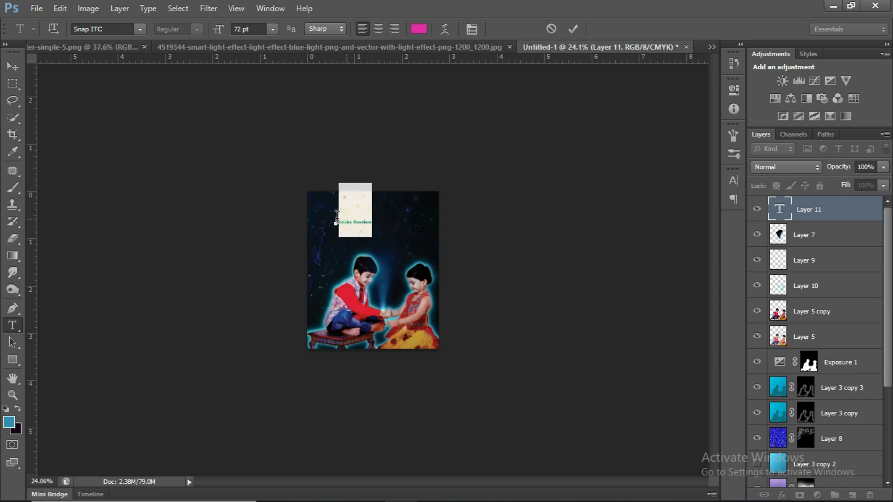
scroll(339, 215, "up", 10)
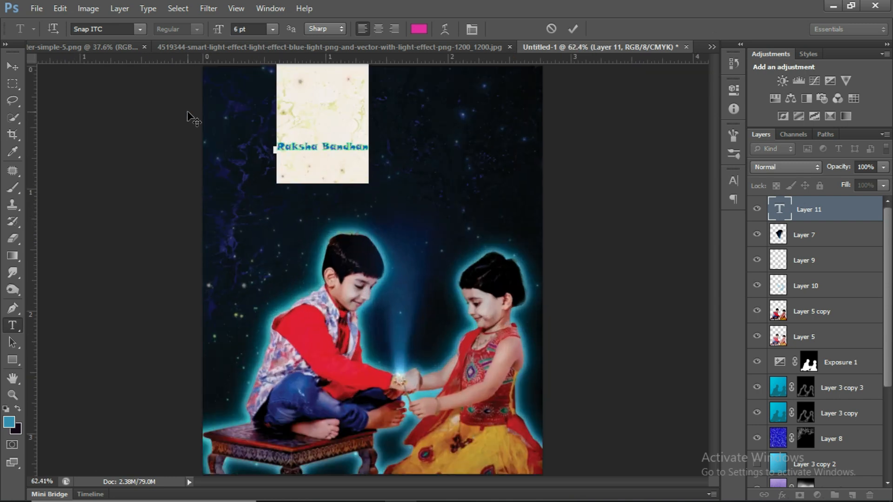
scroll(188, 115, "up", 3)
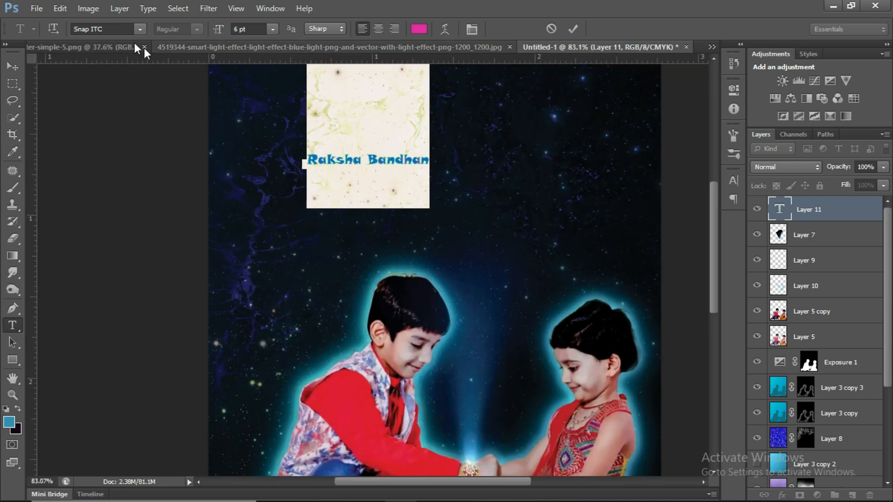
Try the Square721 BT font on the title text.
left_click(140, 29)
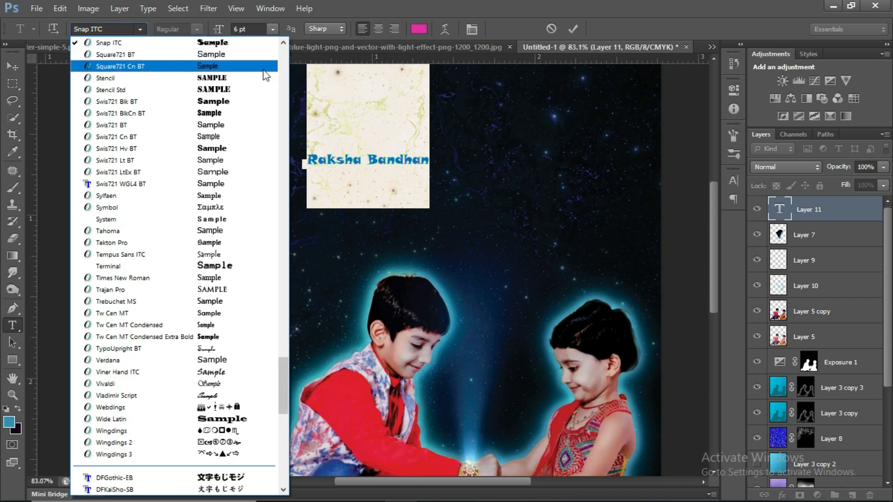
left_click(139, 54)
scroll(138, 30, "down", 1)
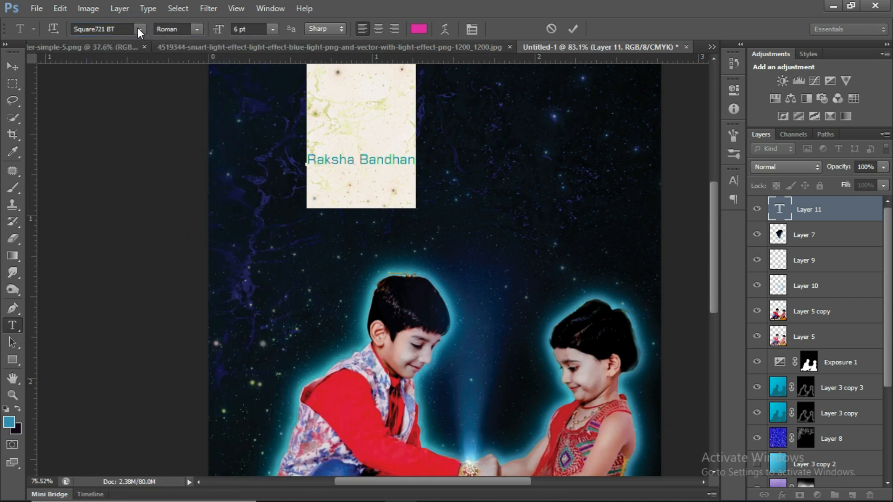
scroll(139, 30, "up", 1)
scroll(139, 32, "down", 2)
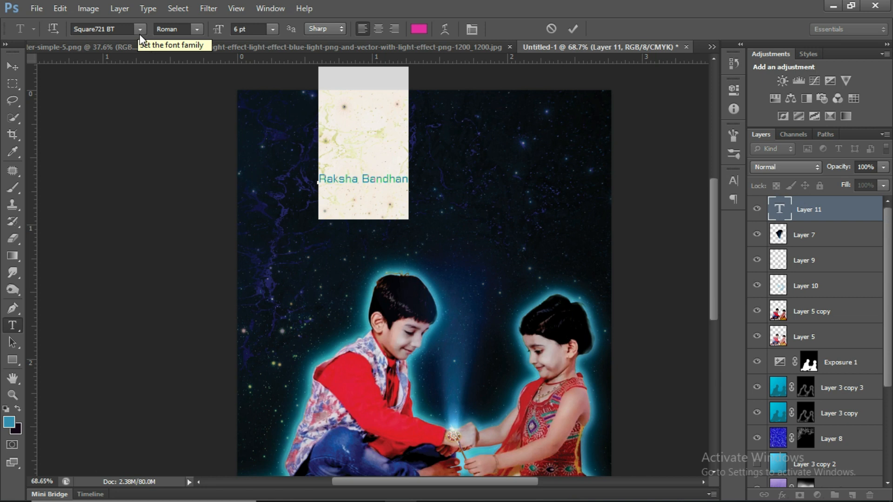
scroll(140, 33, "down", 1)
Change the title's font to Sitka in the Banner style.
left_click(85, 26)
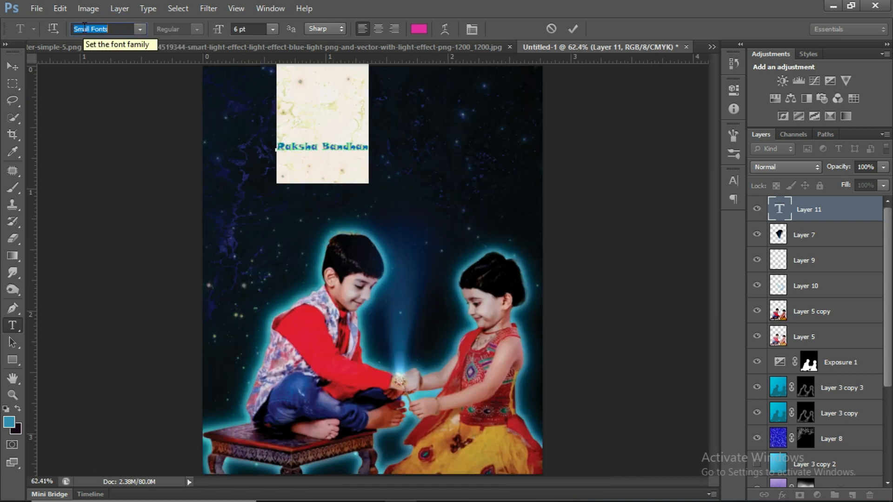
key("Up")
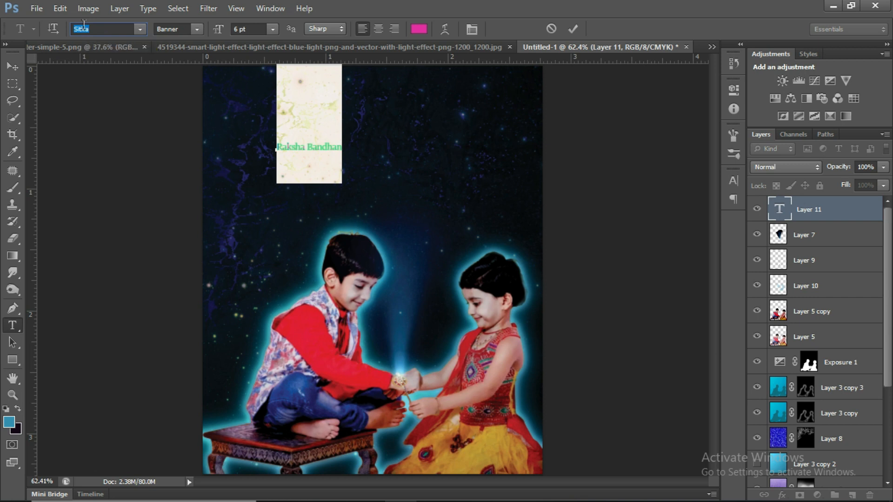
left_click(572, 30)
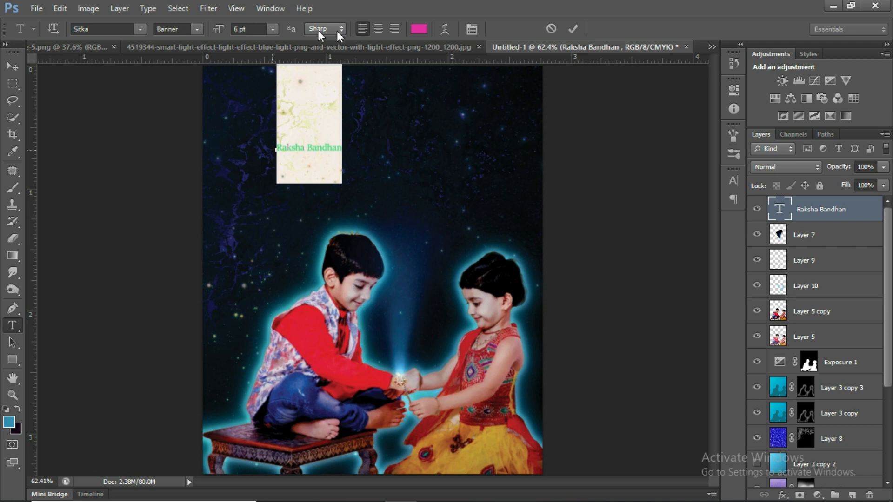
Set the title's font size to 18 pt and switch its Sitka font style to a Display variant.
left_click(272, 29)
left_click(279, 167)
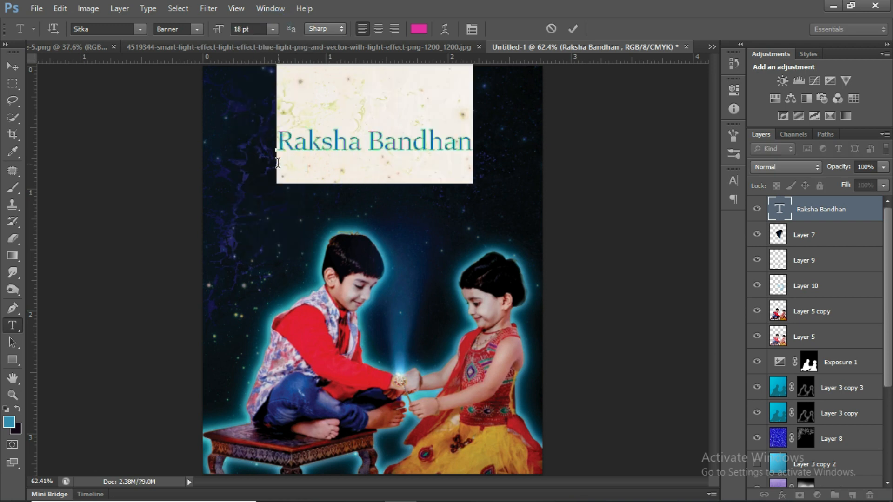
left_click(197, 29)
left_click(205, 180)
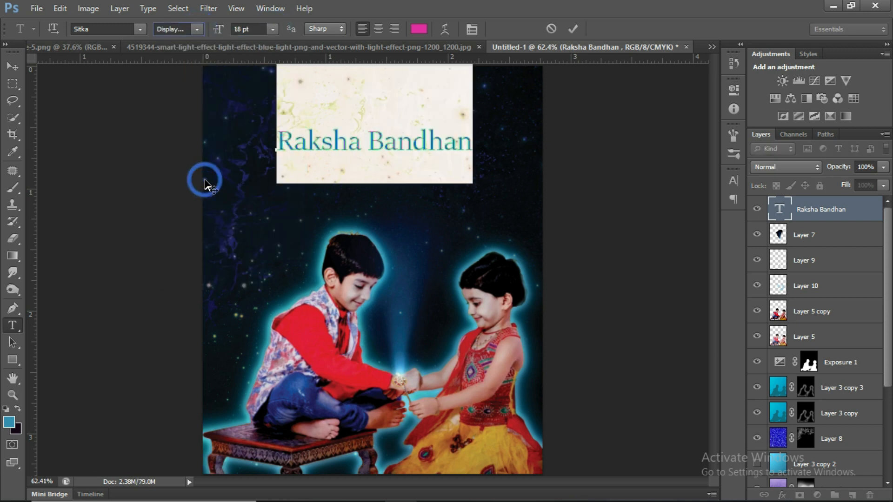
left_click(573, 29)
Enlarge the title to about 110% and centre it near the upper edge of the picture.
scroll(403, 179, "up", 1)
key("ctrl+t")
left_click_drag(445, 140, 389, 132)
scroll(387, 143, "down", 4)
left_click_drag(468, 194, 495, 201)
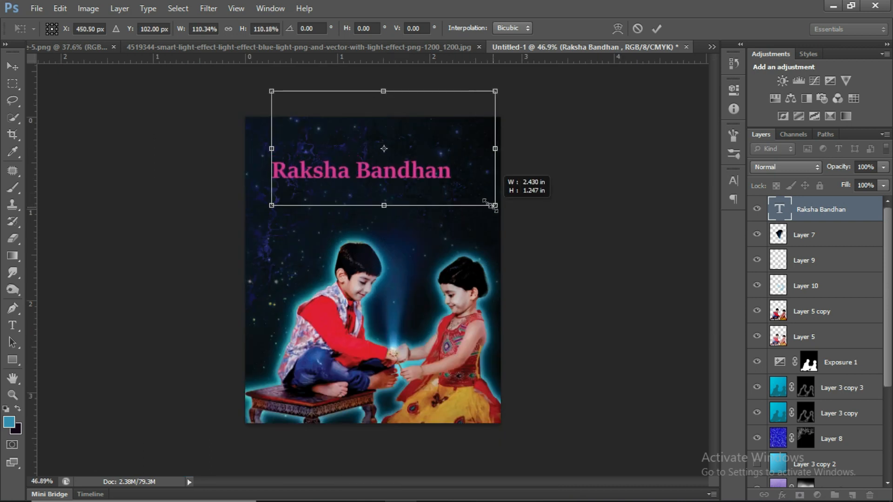
scroll(437, 174, "up", 2)
left_click_drag(436, 174, 447, 145)
scroll(447, 146, "down", 3)
left_click(654, 27)
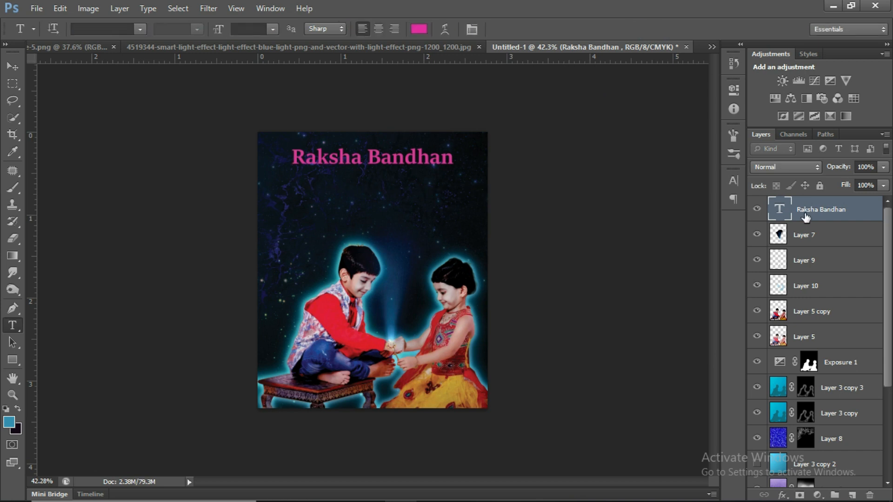
Recolor the whole "Raksha Bandhan" title to purple #8f2ee2.
left_click(361, 159)
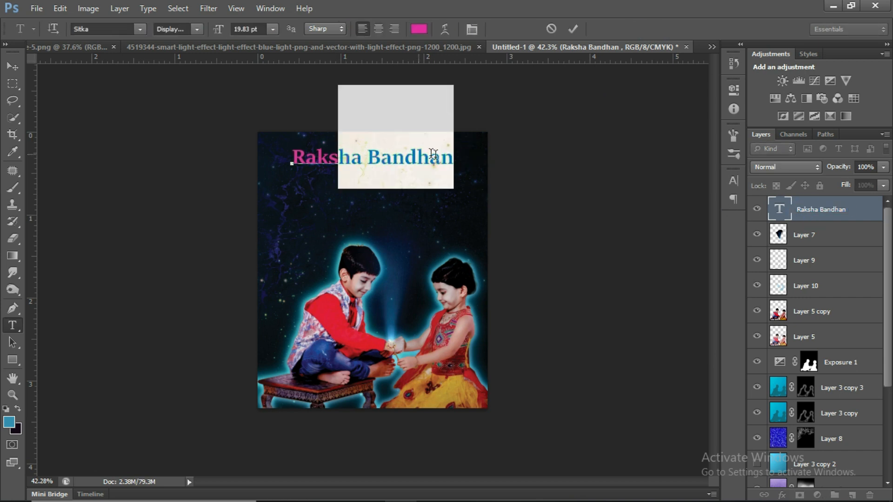
left_click_drag(461, 153, 428, 46)
left_click(420, 30)
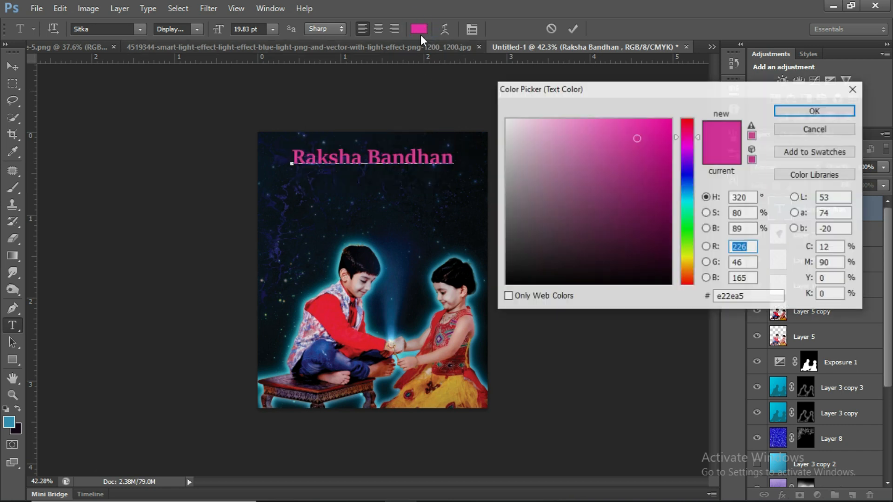
left_click_drag(696, 202, 691, 152)
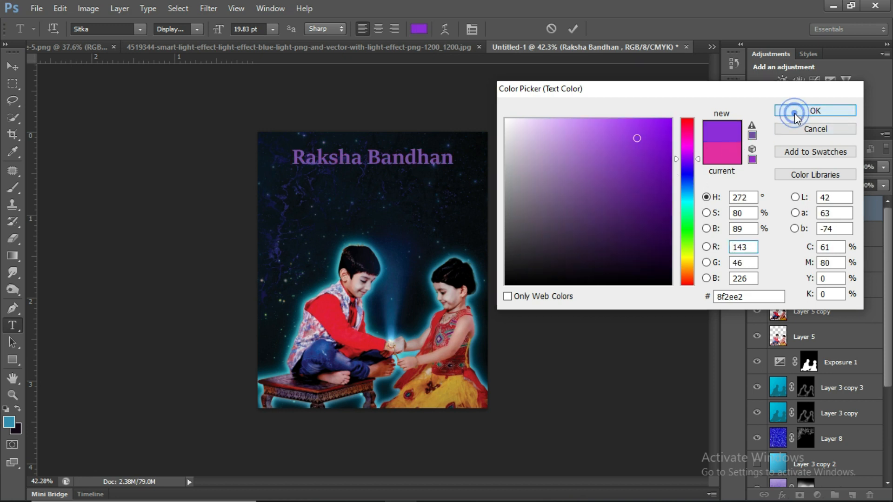
left_click(815, 111)
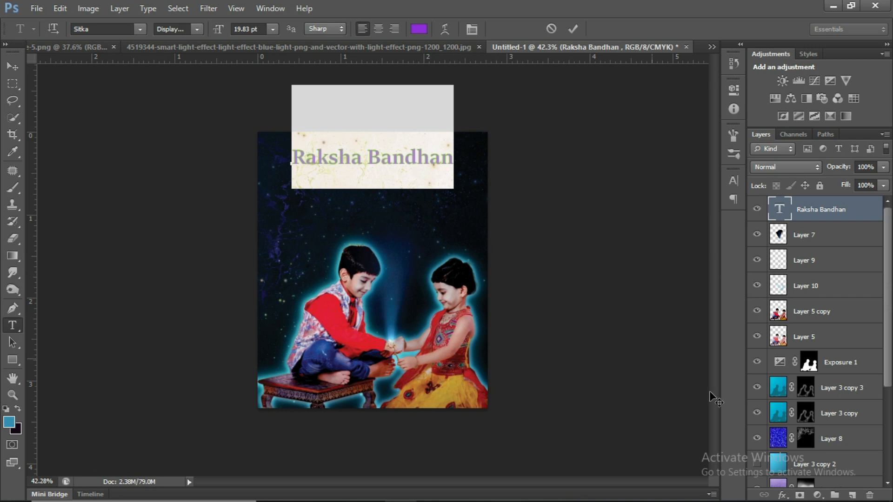
Apply Bevel & Emboss, Stroke, Inner Shadow and Drop Shadow effects to the title layer, keeping the default bevel settings.
left_click(786, 497)
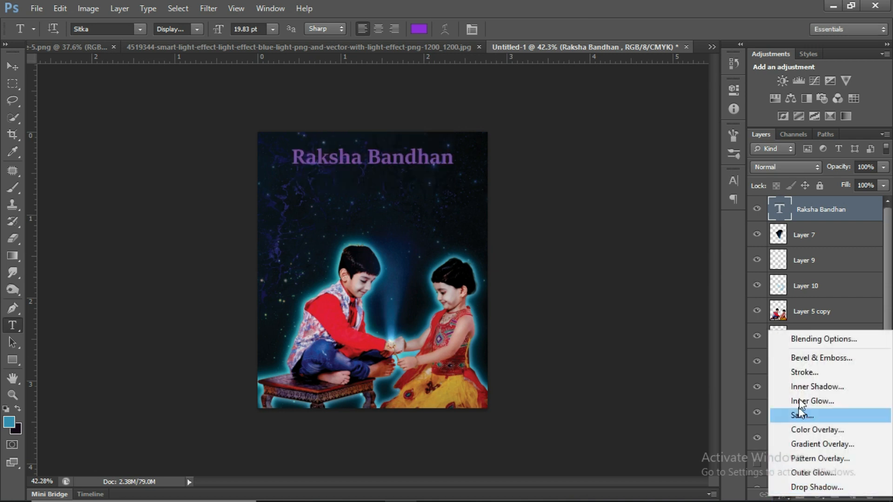
left_click(820, 359)
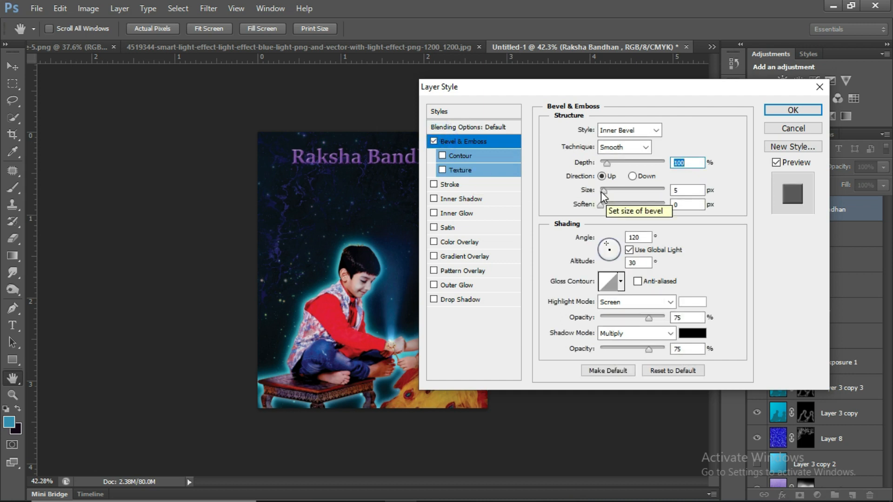
left_click(434, 185)
left_click(435, 185)
left_click(434, 199)
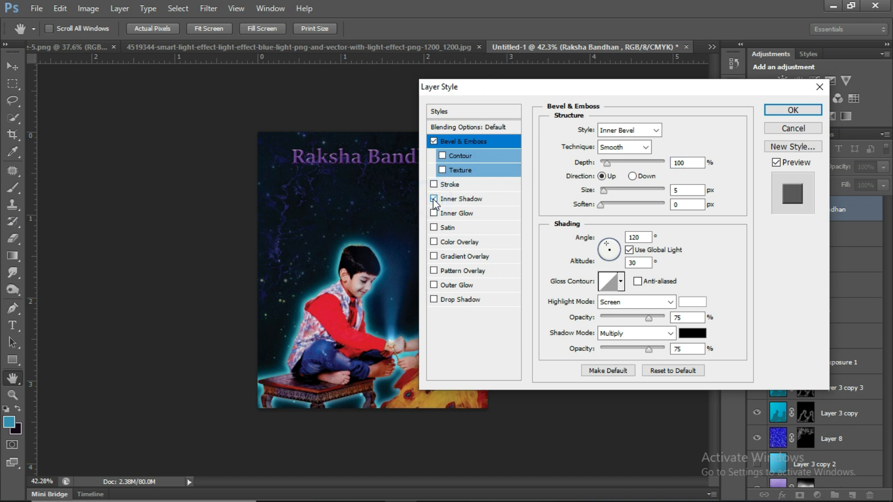
left_click(434, 300)
left_click(434, 185)
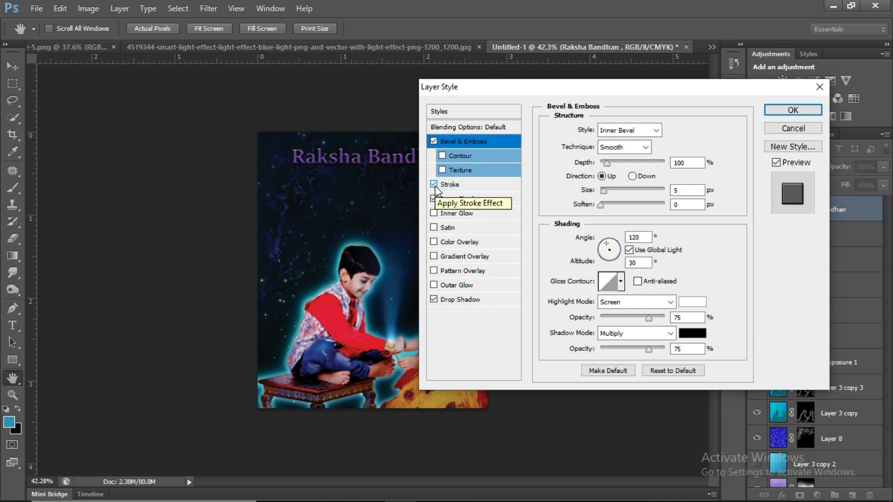
left_click(793, 110)
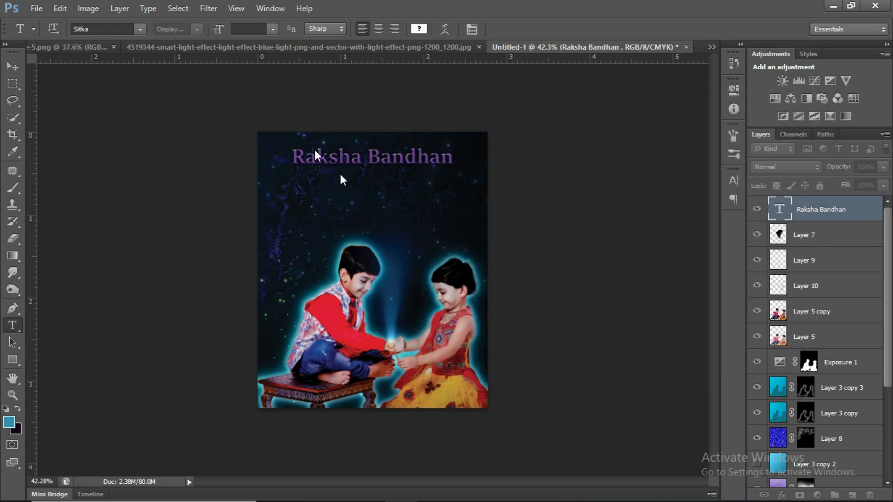
scroll(311, 148, "up", 3)
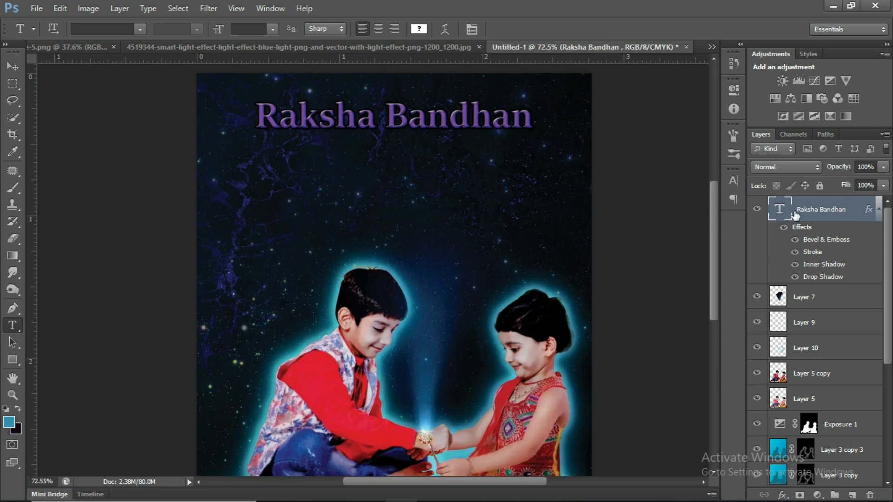
Load the title lettering as a selection and expand it slightly around the letters.
left_click(780, 210, "ctrl")
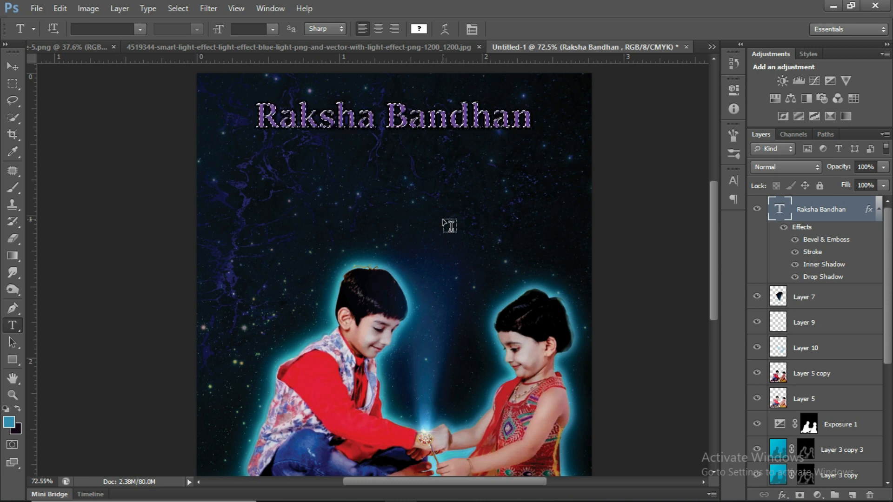
scroll(449, 226, "down", 2)
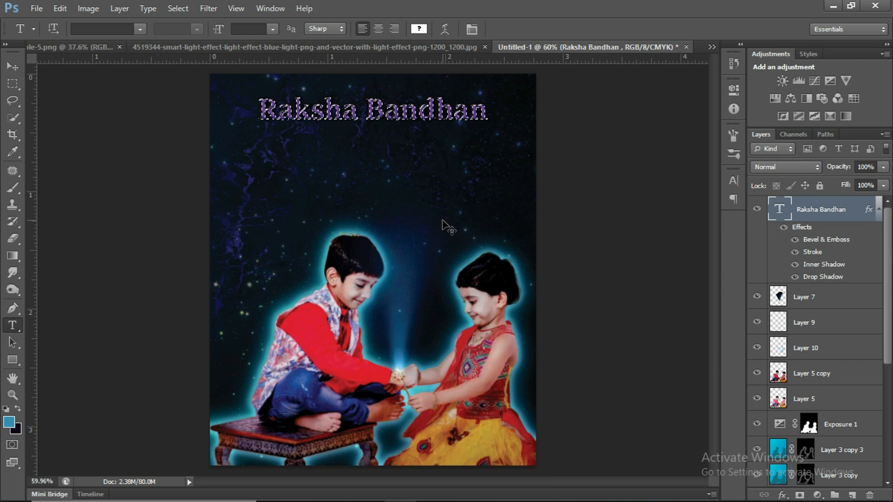
key("shift+ctrl+i")
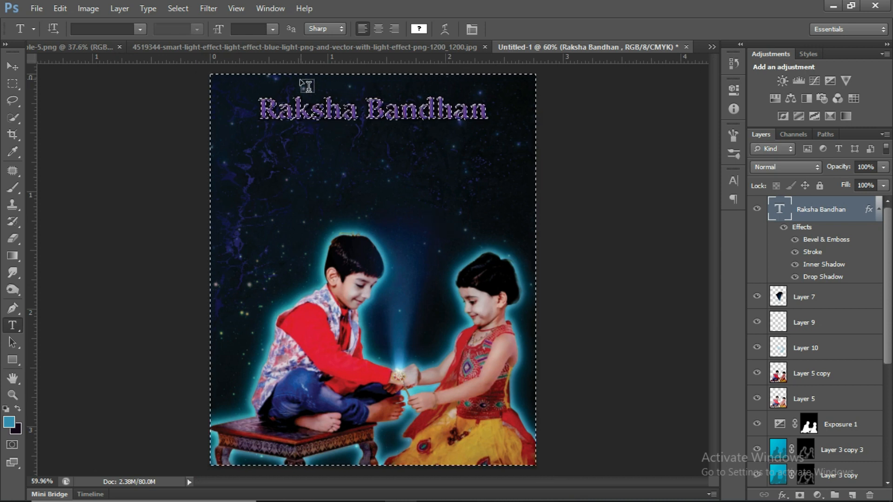
left_click(178, 9)
mouse_move(242, 151)
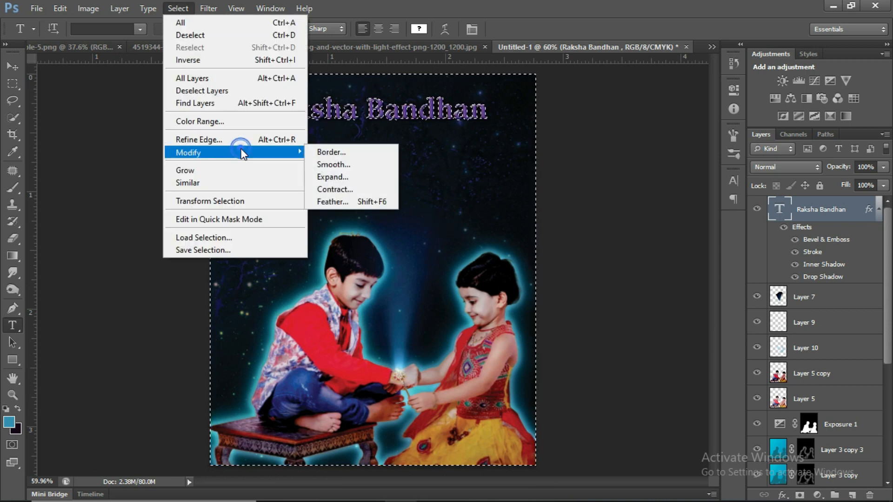
left_click(349, 188)
left_click(510, 166)
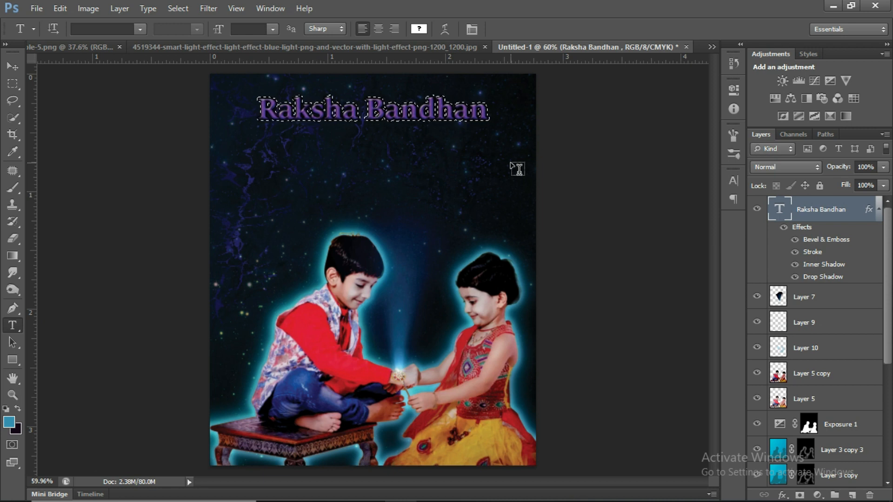
Add a new layer above the title and set up a soft round 125 px brush with a more saturated blue foreground color.
key("b")
left_click(851, 496)
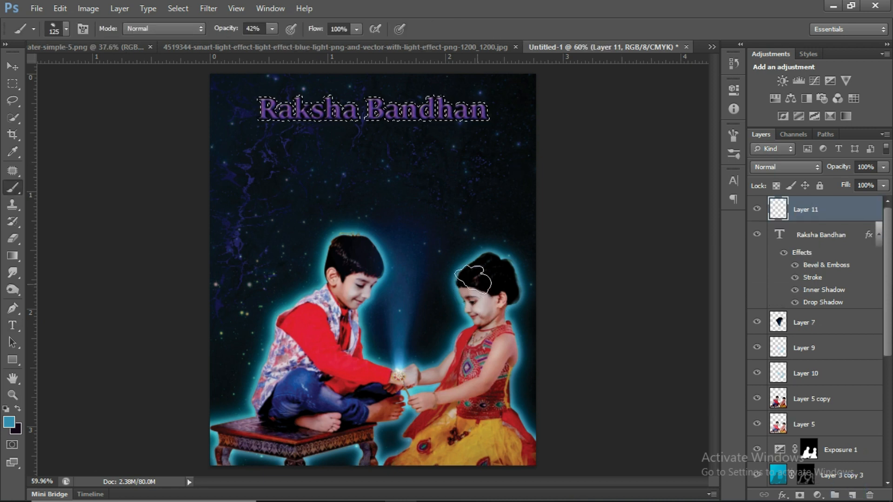
left_click(66, 29)
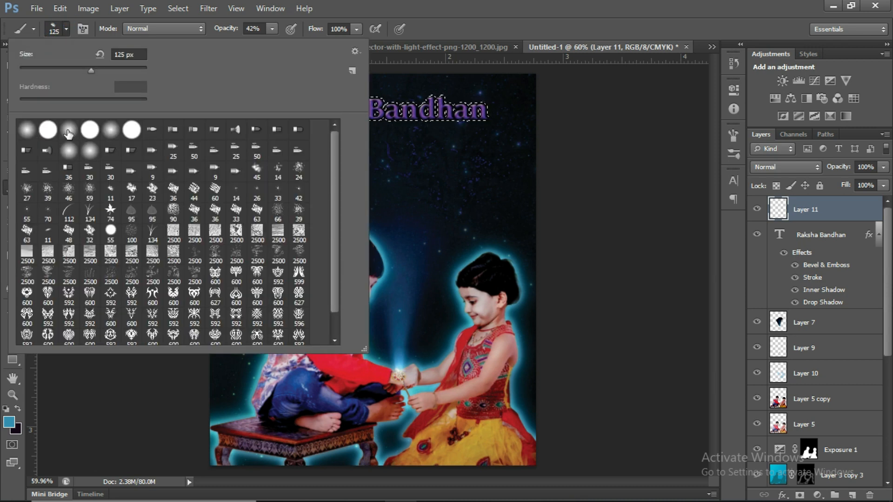
double_click(68, 132)
left_click(8, 422)
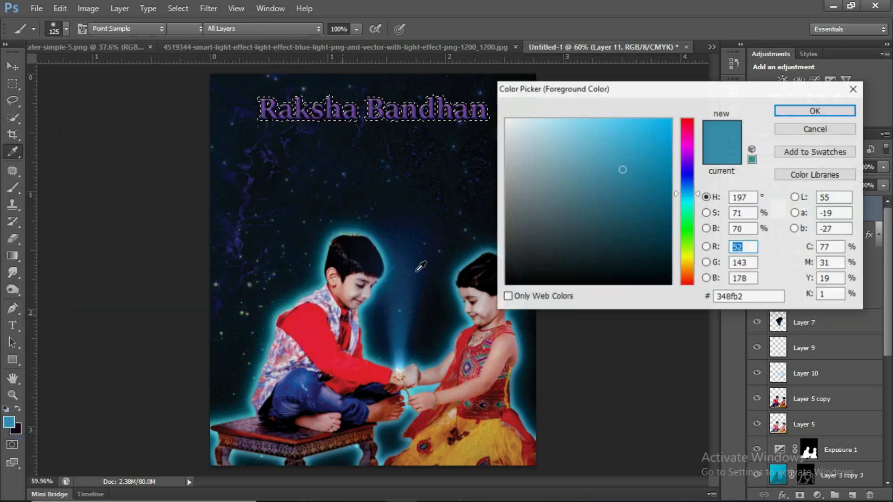
left_click_drag(698, 193, 699, 204)
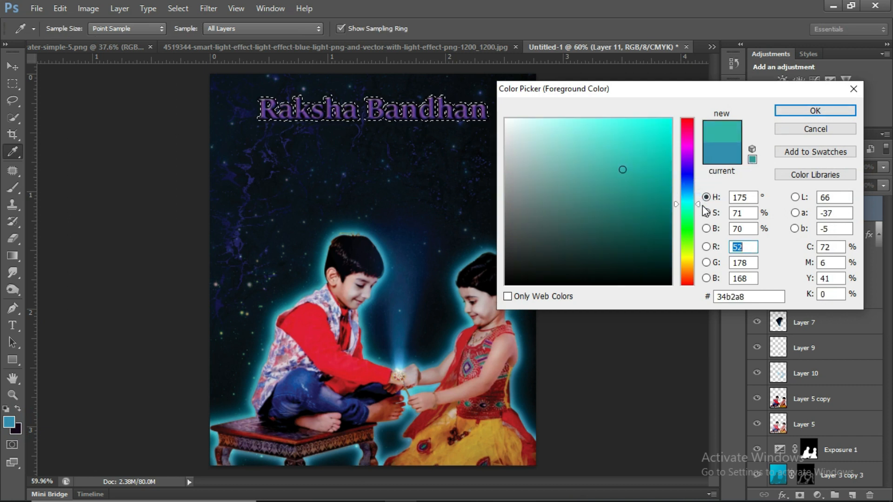
left_click_drag(698, 205, 699, 198)
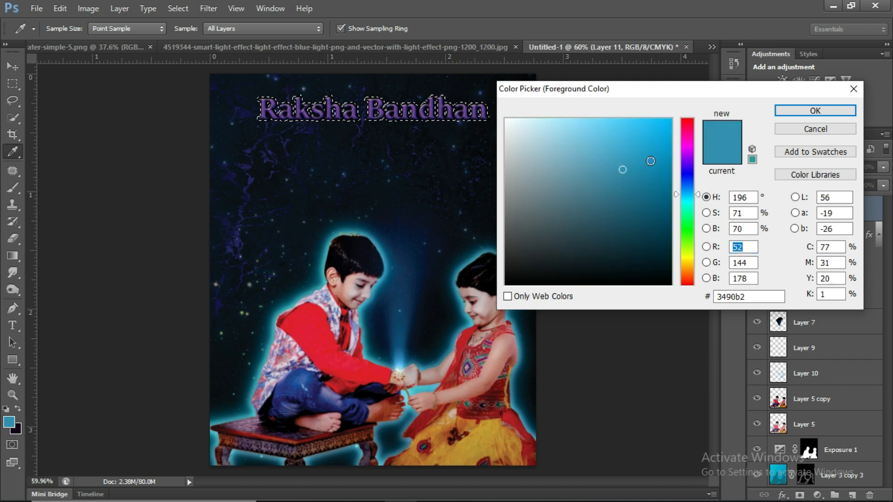
left_click(802, 110)
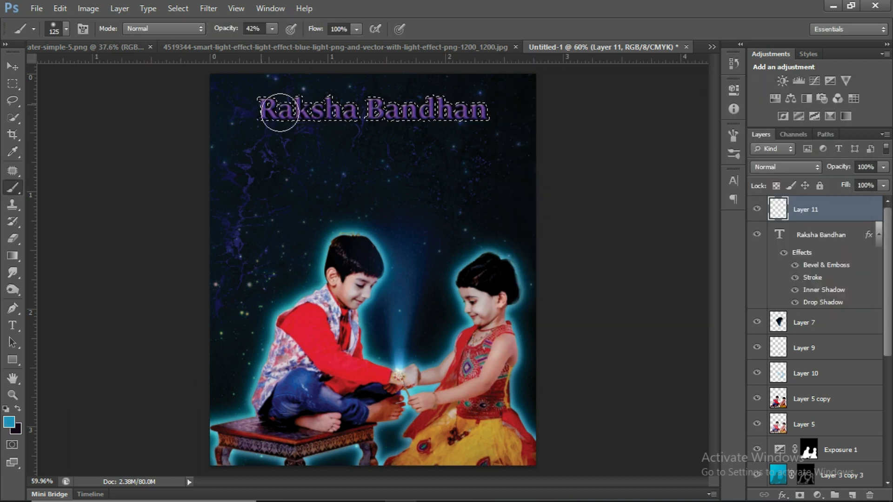
Paint the whole expanded title selection blue on the new layer at 42% opacity, and deselect.
scroll(259, 100, "up", 3)
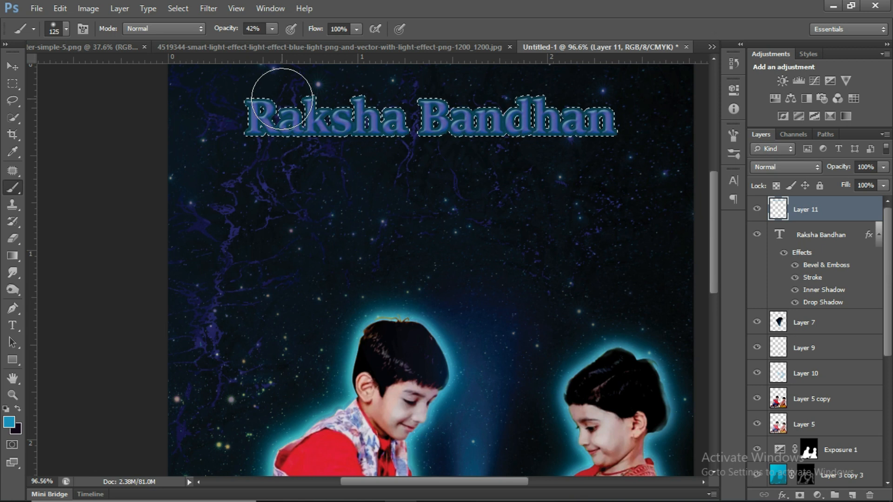
mouse_move(276, 104)
left_mouse_down()
mouse_move(414, 134)
mouse_move(505, 133)
mouse_move(240, 117)
mouse_move(200, 124)
mouse_move(568, 122)
mouse_move(425, 116)
mouse_move(564, 136)
left_mouse_up()
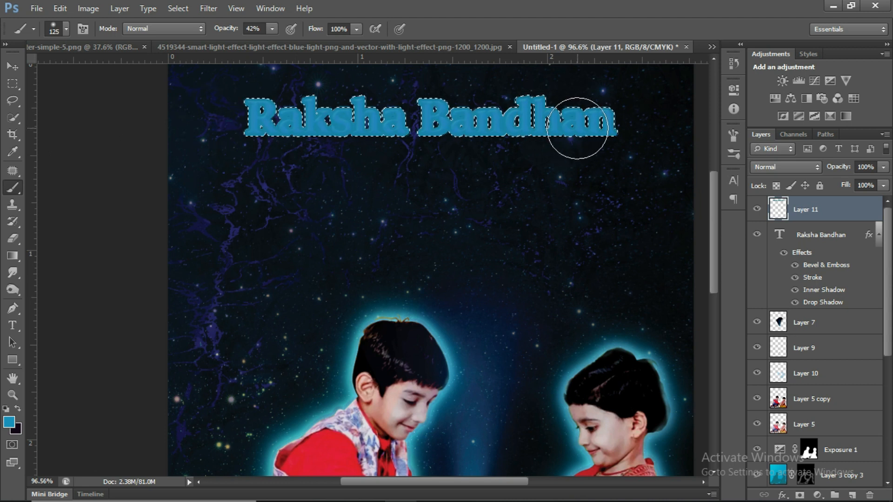
key("ctrl+d")
Apply a Gaussian Blur of 3.1 pixels to the blue layer and place it directly beneath the title layer.
left_click(209, 8)
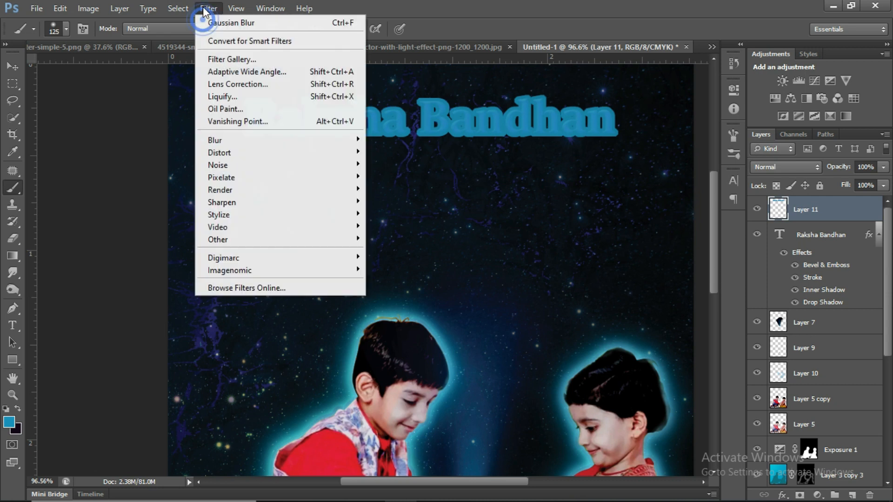
mouse_move(326, 140)
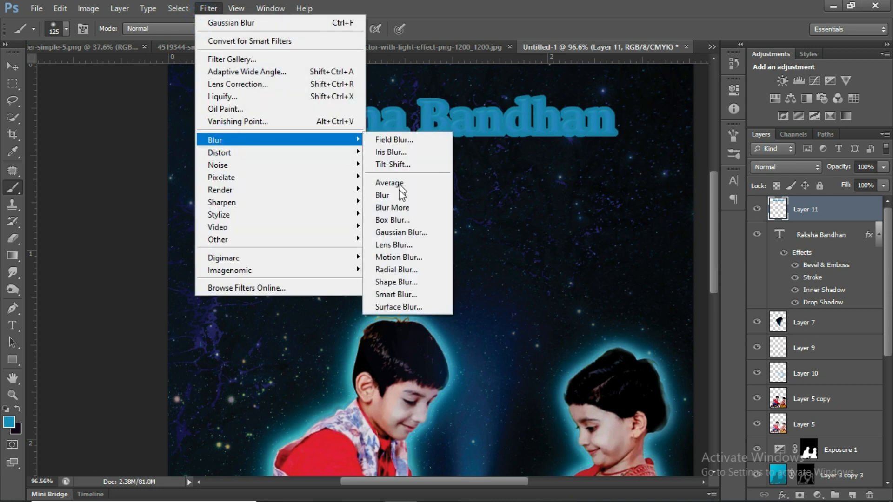
left_click(401, 232)
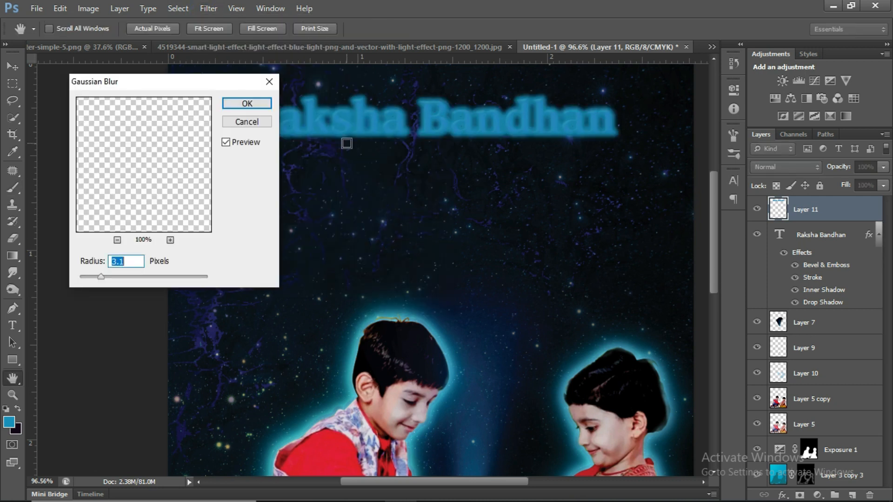
left_click(244, 103)
key("b")
left_click_drag(767, 211, 786, 283)
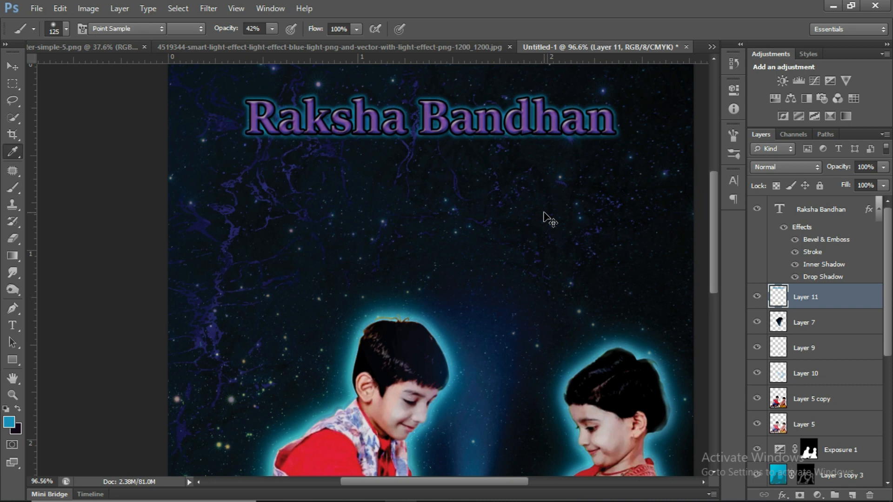
Shift the hue of the title's blurred glow layer to -25 with Hue/Saturation.
key("ctrl+u")
left_click_drag(680, 218, 692, 218)
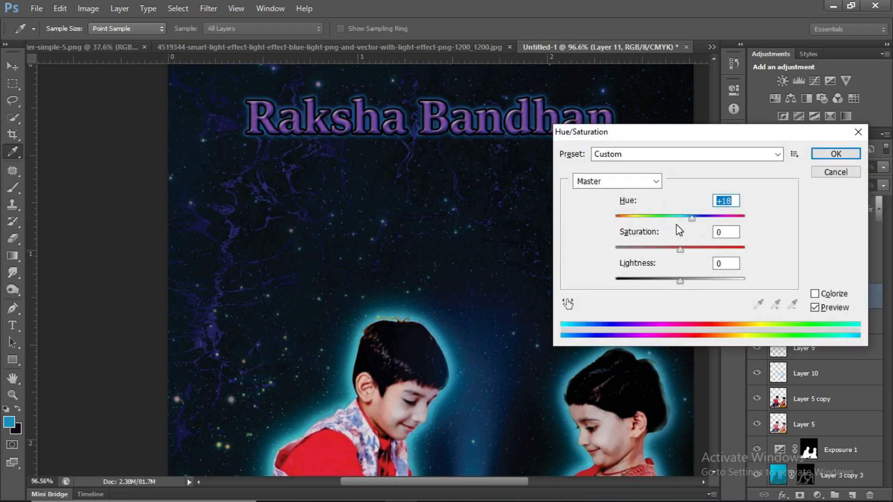
left_click_drag(692, 219, 669, 226)
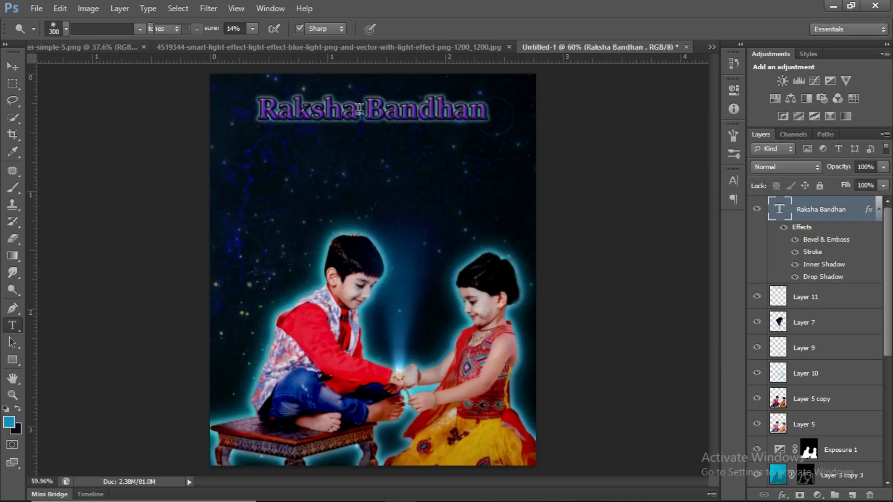
Recolor the whole "Raksha Bandhan" title text to turquoise #2ee2c6.
triple_click(267, 110)
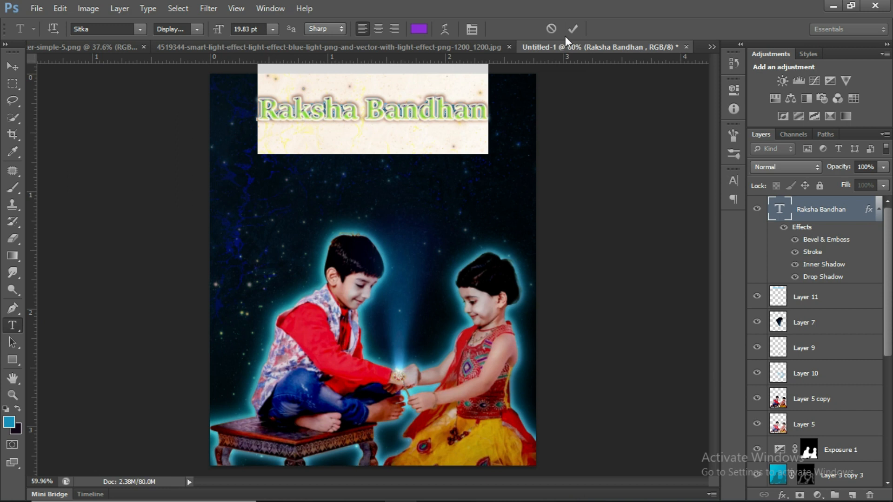
left_click(419, 29)
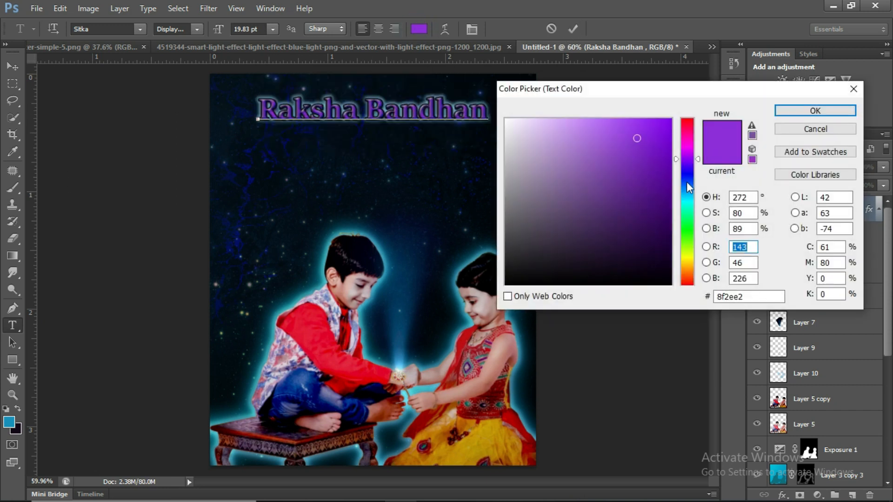
left_click(688, 185)
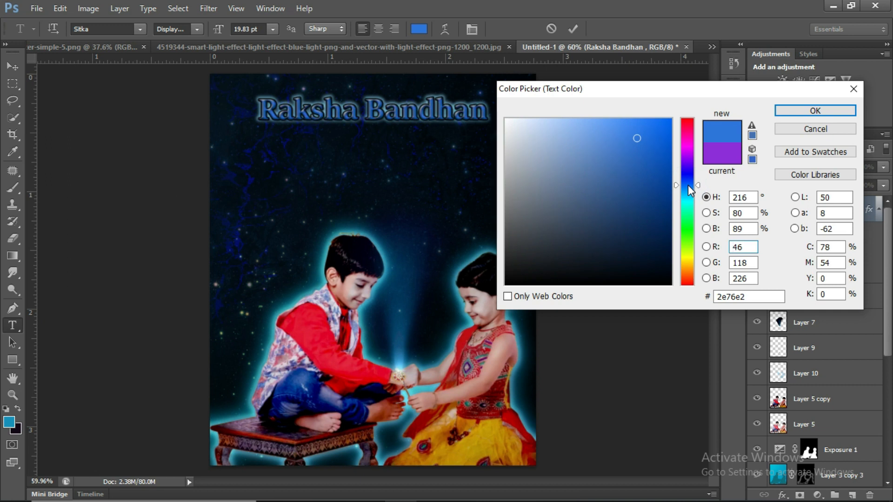
left_click(688, 206)
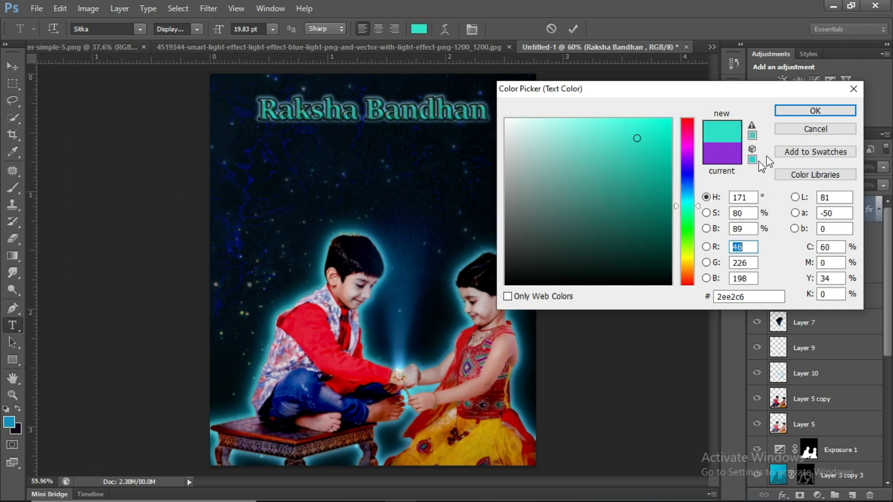
left_click(823, 110)
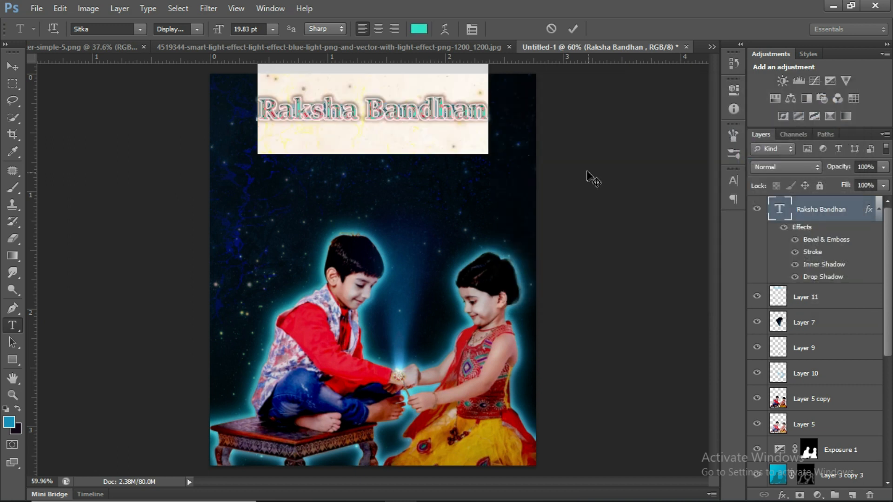
left_click(572, 29)
key("o")
scroll(598, 150, "down", 1)
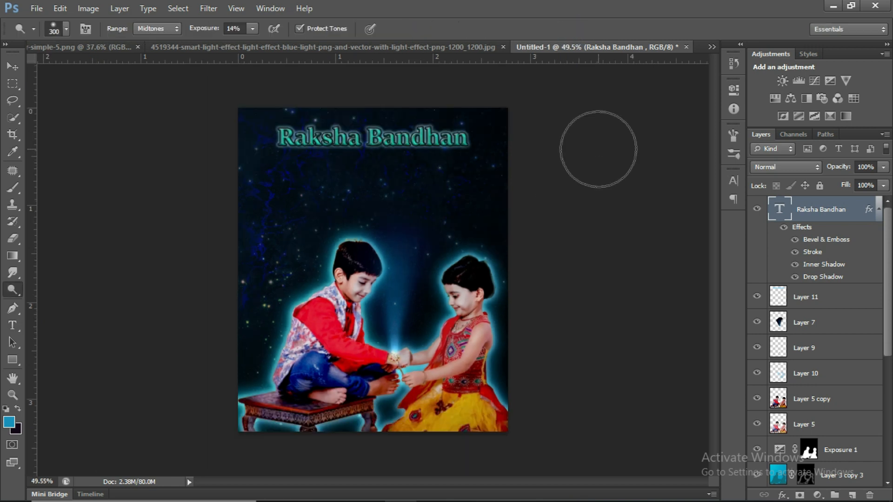
Load the title's glow layer, Layer 11, as a selection and make that layer active.
scroll(579, 153, "up", 4)
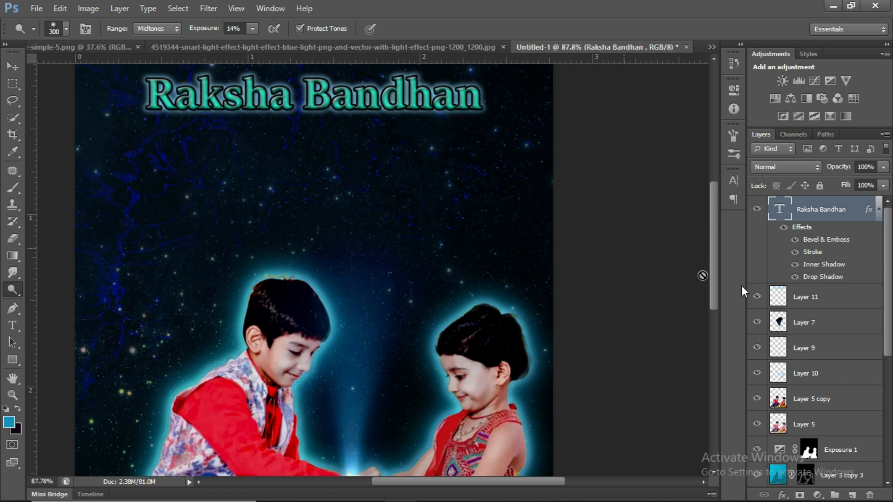
left_click(781, 300, "ctrl")
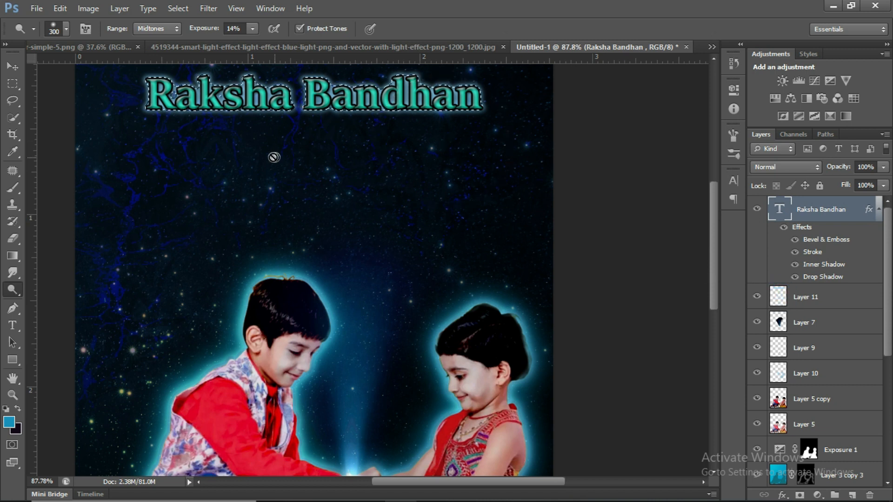
scroll(166, 88, "up", 1)
left_click(781, 300)
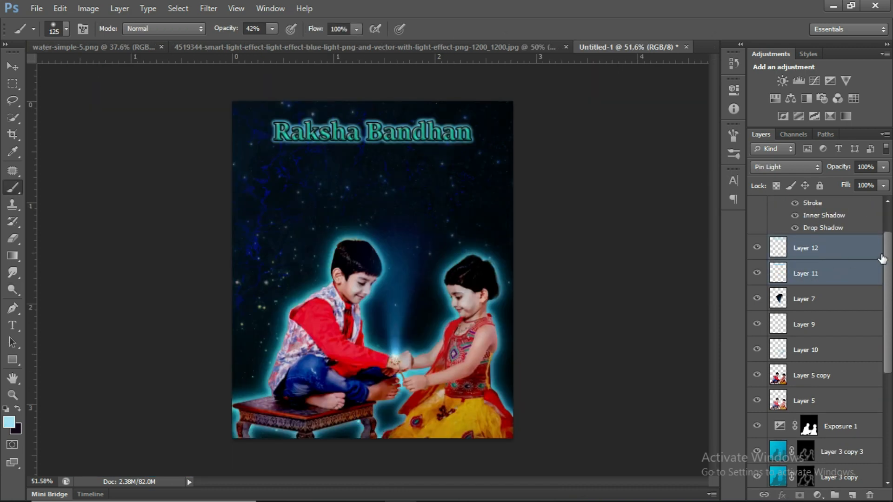
Select the title together with glow layers 11 and 12 and nudge them down slightly as one group.
left_click_drag(884, 256, 882, 200)
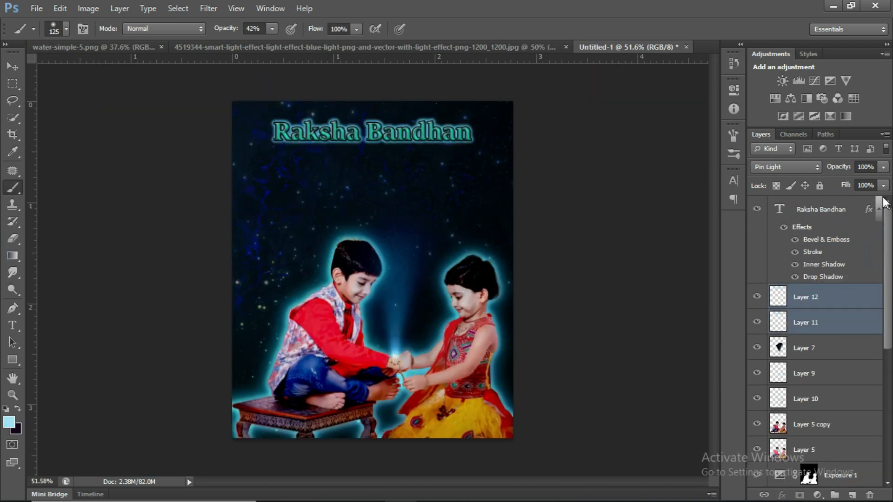
left_click(806, 216, "ctrl")
key("ctrl+t")
key("Down")
key("Down")
key("Down")
key("Down")
key("Down")
key("Down")
key("Down")
key("Down")
key("Down")
key("Down")
key("Down")
key("Down")
key("Down")
key("Down")
key("Down")
key("Down")
key("Down")
key("Down")
key("Down")
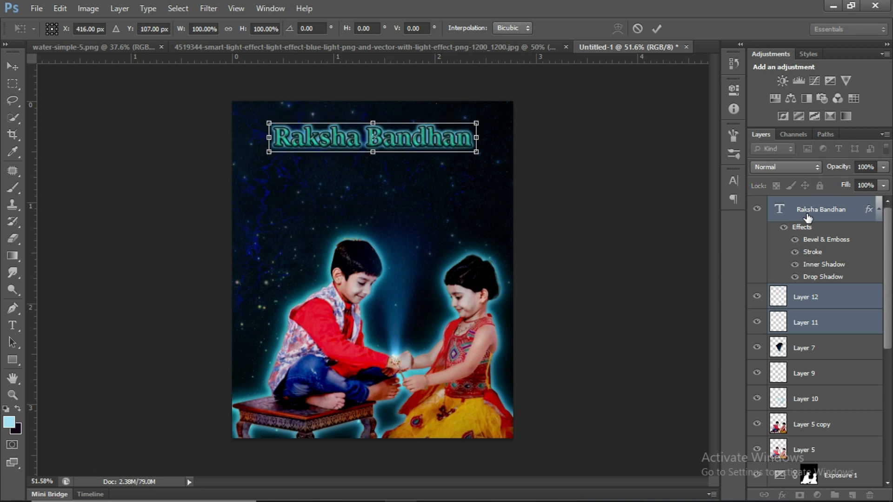
key("Down")
key("Return")
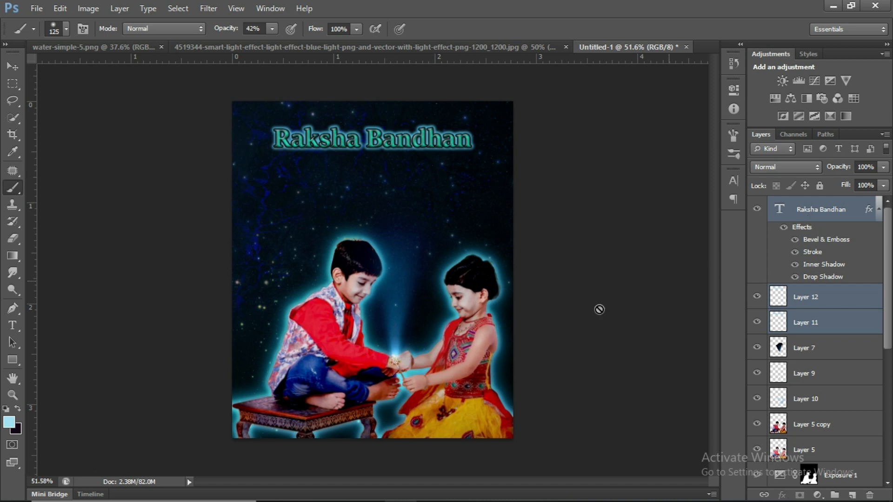
Move the light beam on Layer 7 down slightly so it starts at the rakhi on the boy's wrist.
scroll(395, 403, "up", 5)
scroll(400, 399, "up", 1)
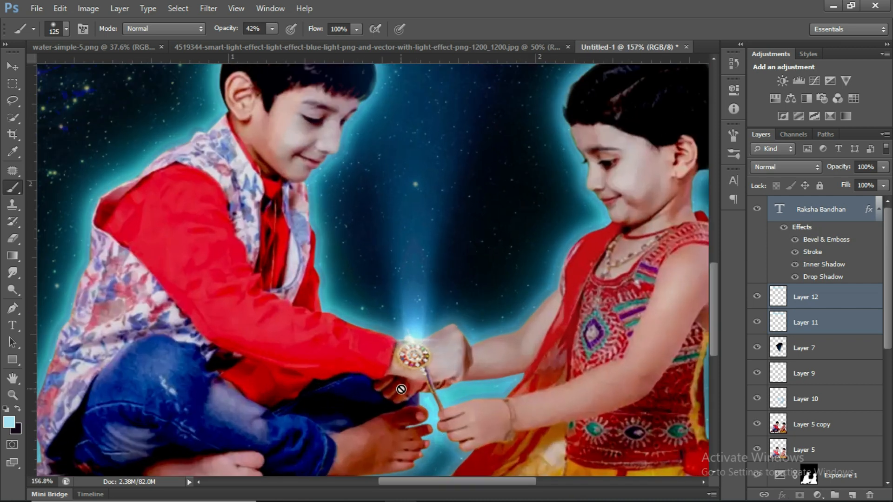
key("ctrl+t")
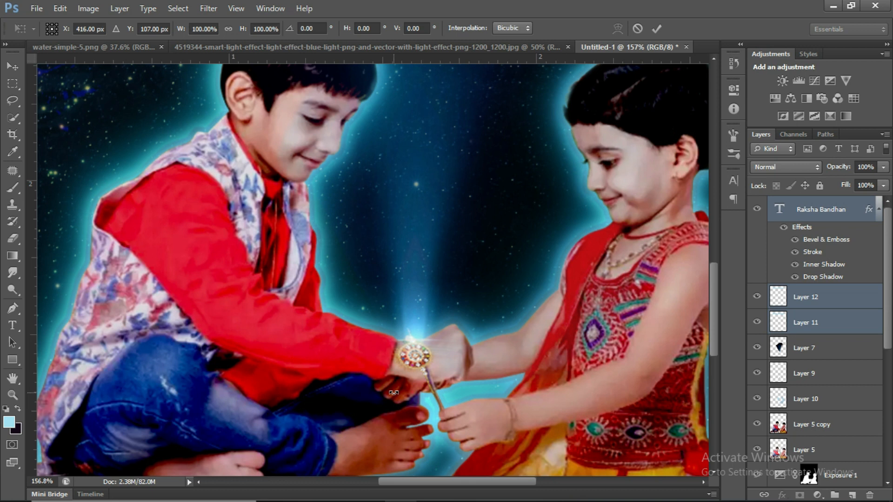
left_click(656, 28)
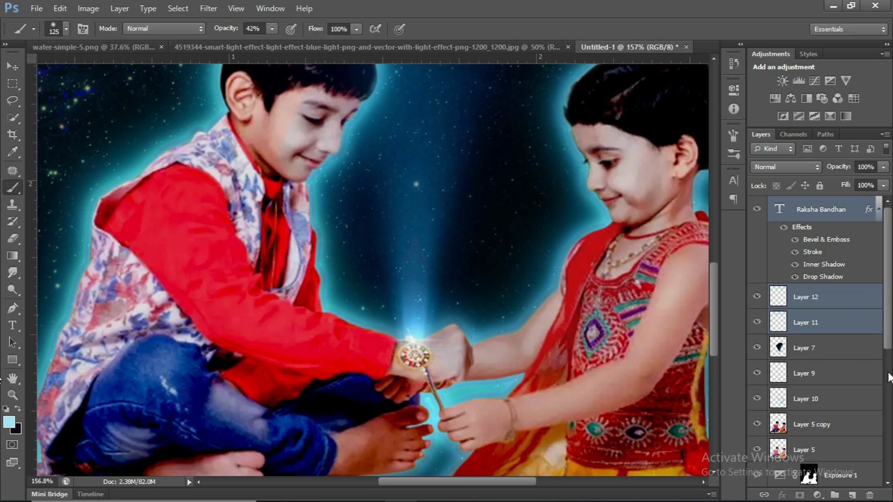
left_click(831, 353)
key("ctrl+t")
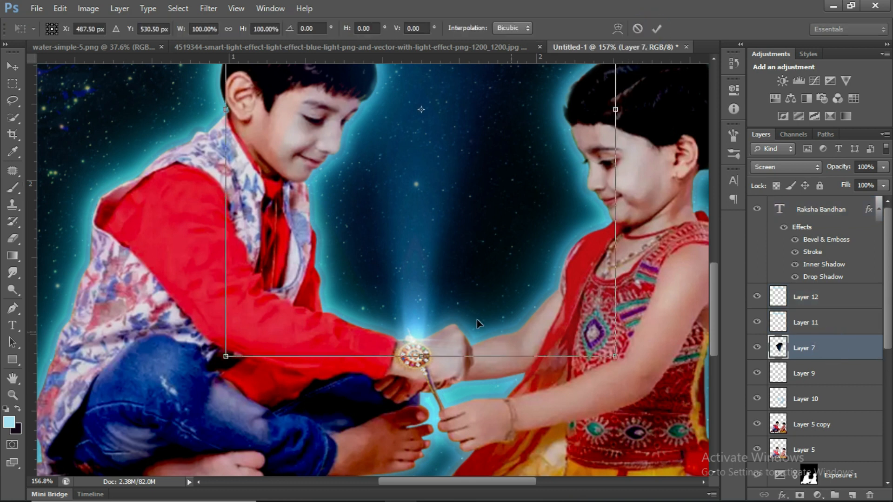
mouse_move(455, 304)
left_mouse_down()
mouse_move(457, 321)
mouse_move(454, 313)
left_mouse_up()
key("Return")
key("ctrl+0")
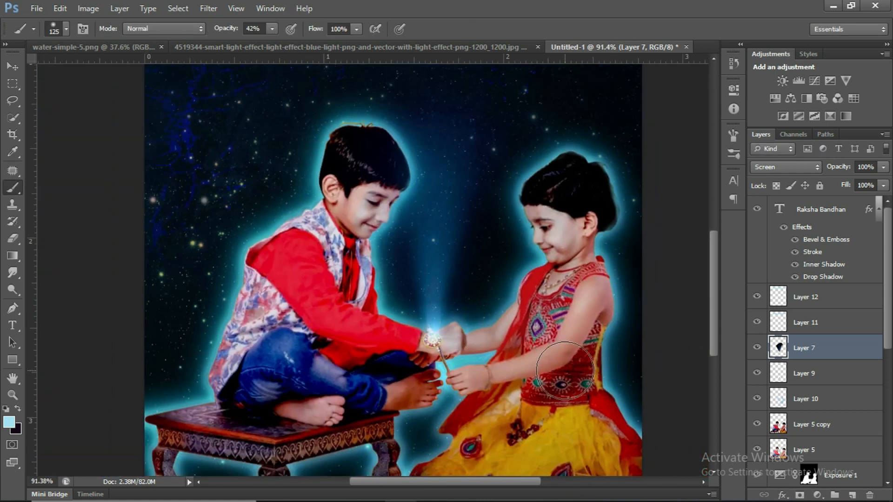
key("ctrl+0")
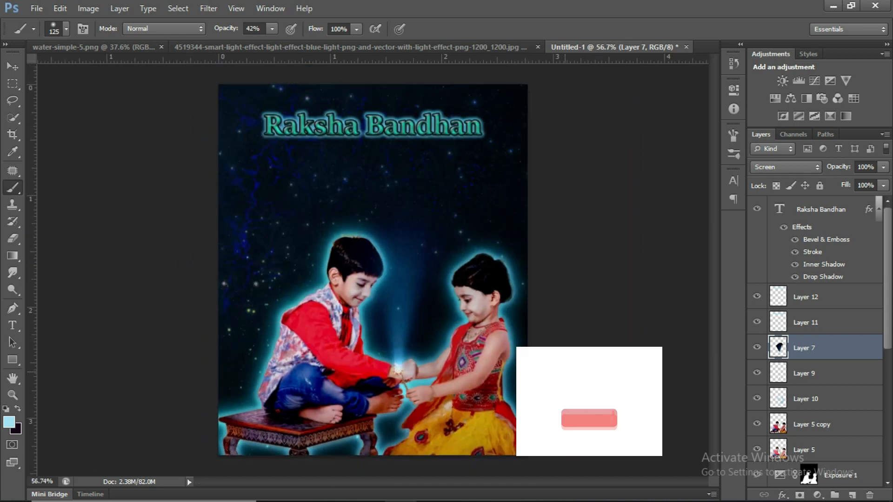